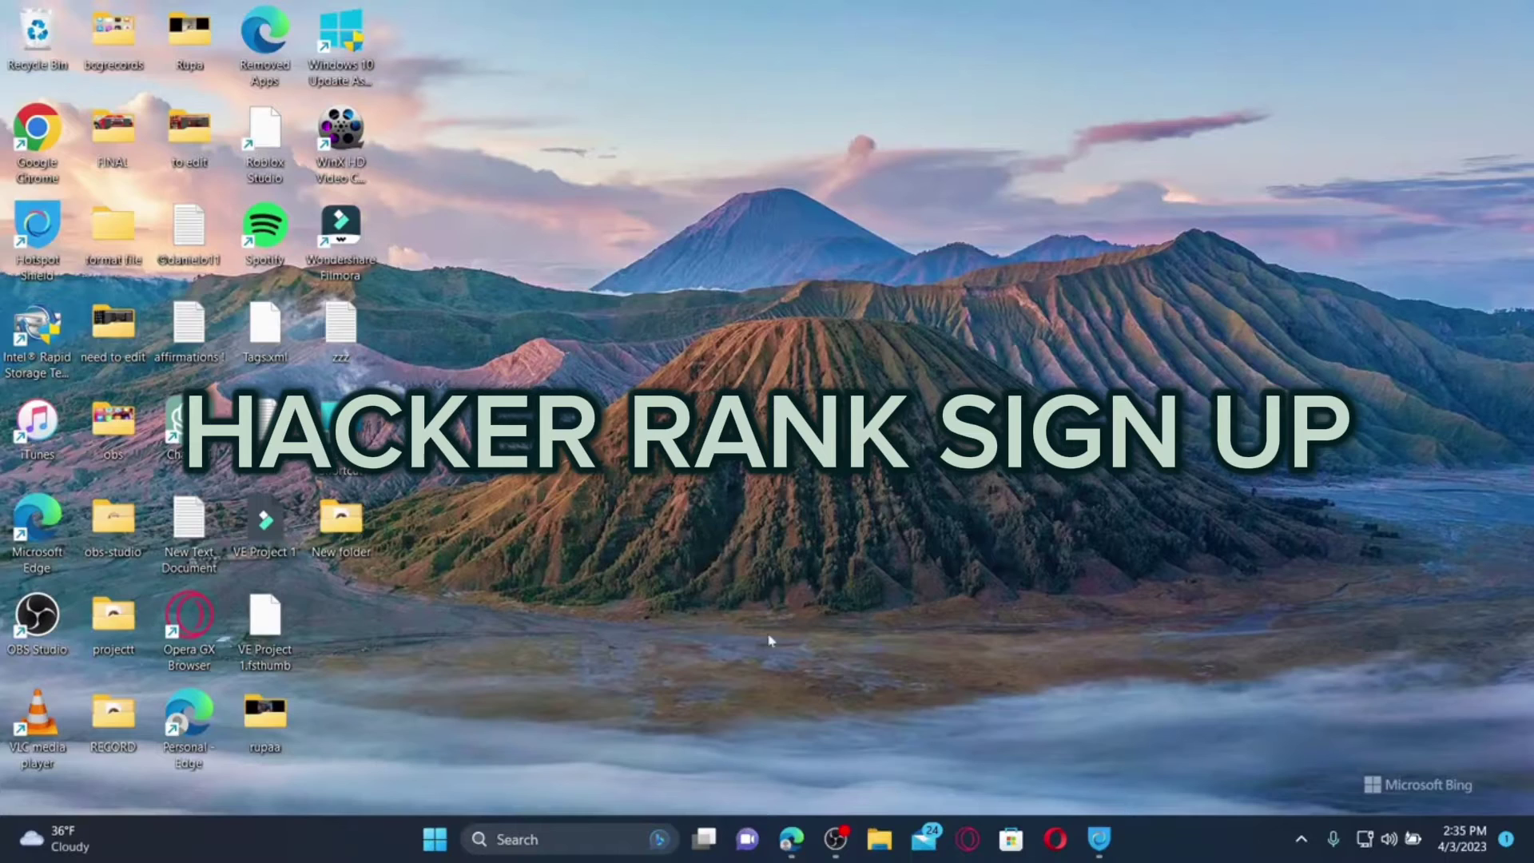
Open Microsoft Edge from the taskbar
left_click(791, 837)
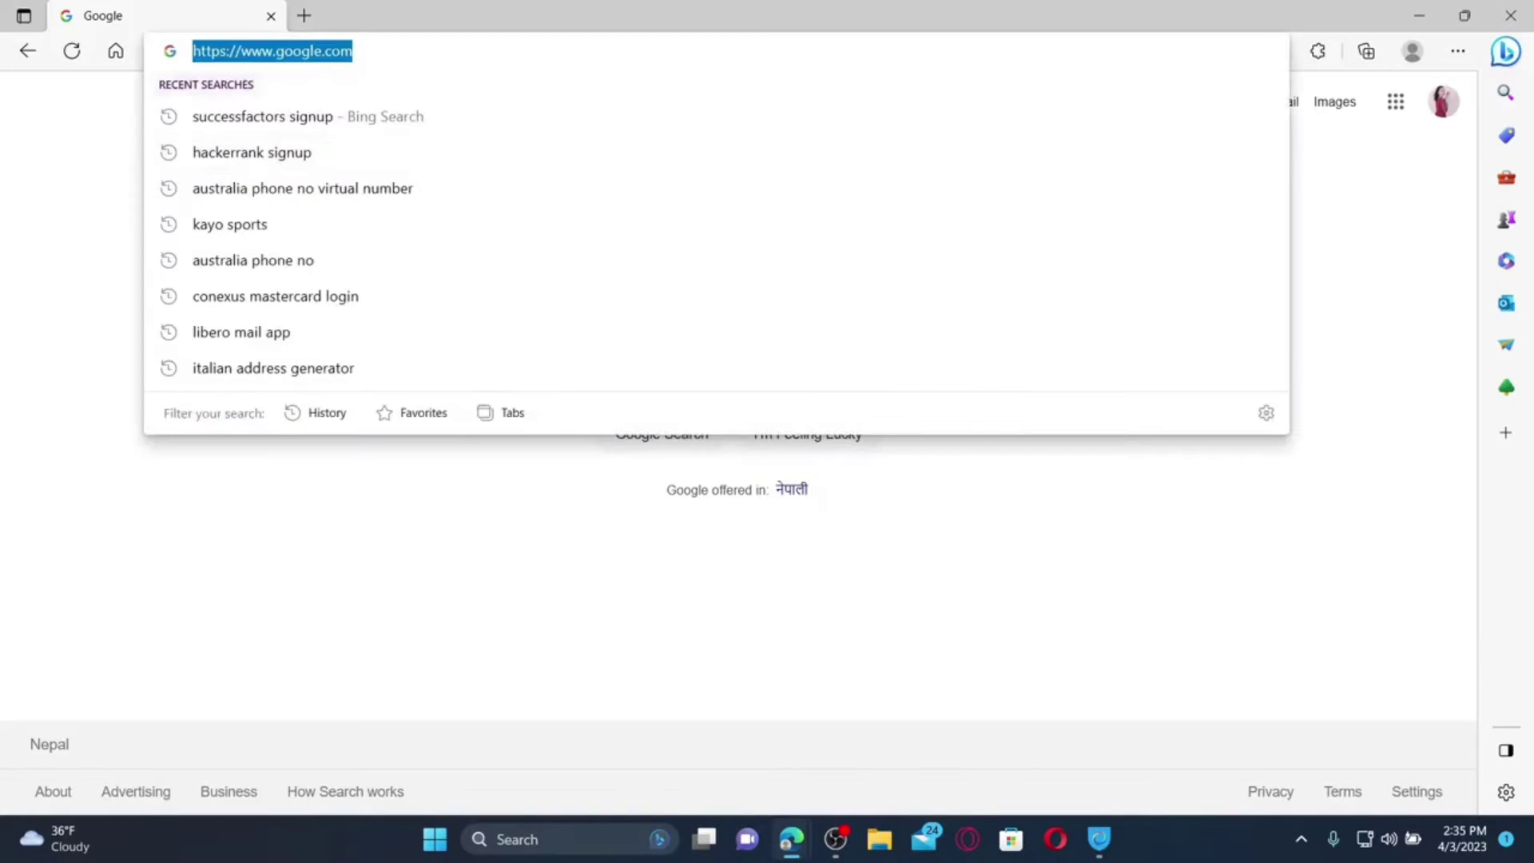
type("www.hackerrank.com")
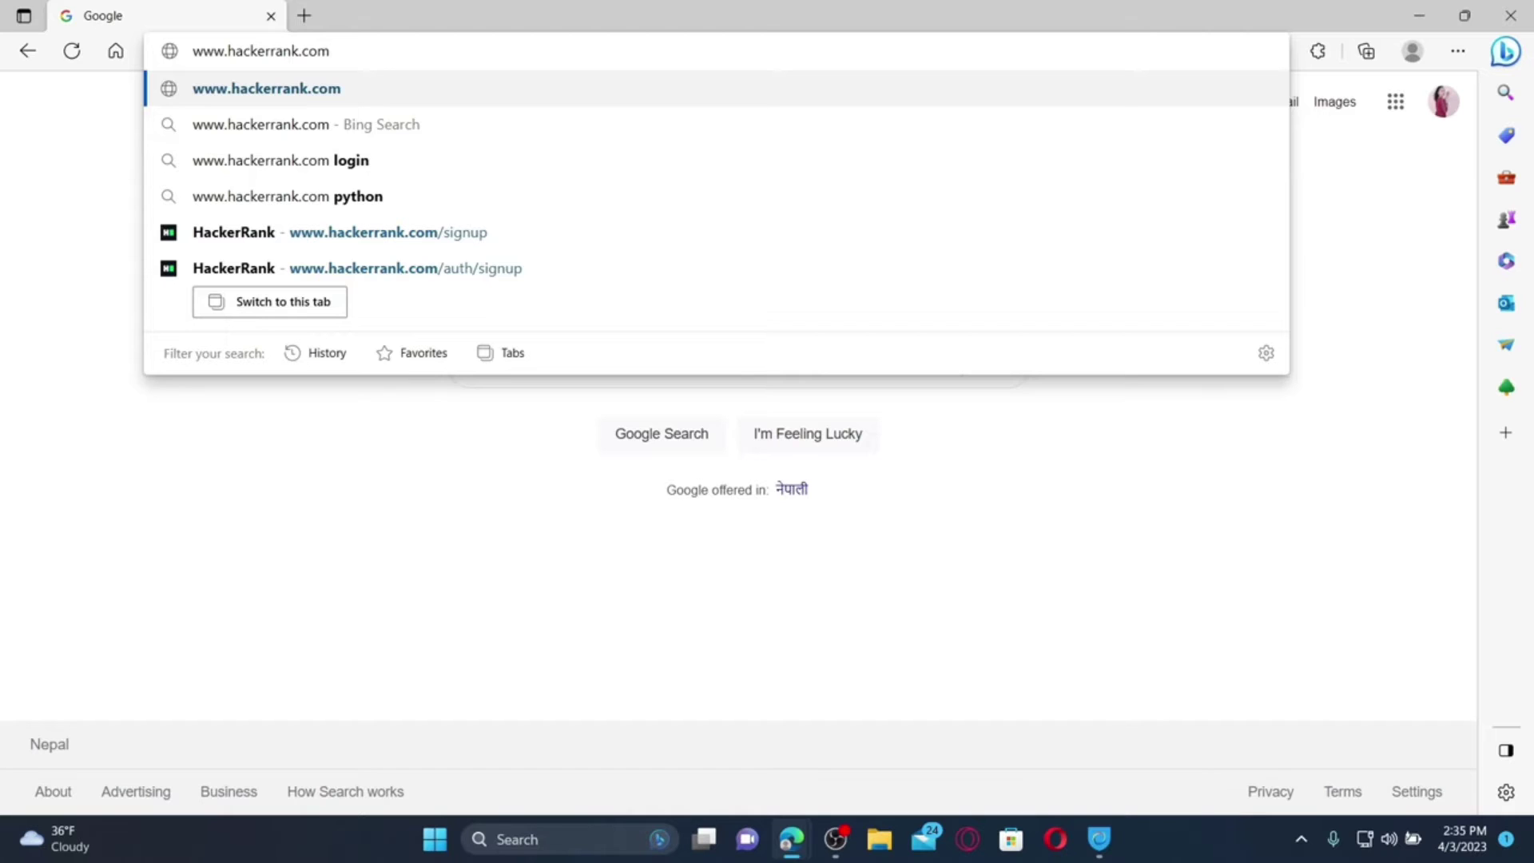
key("Return")
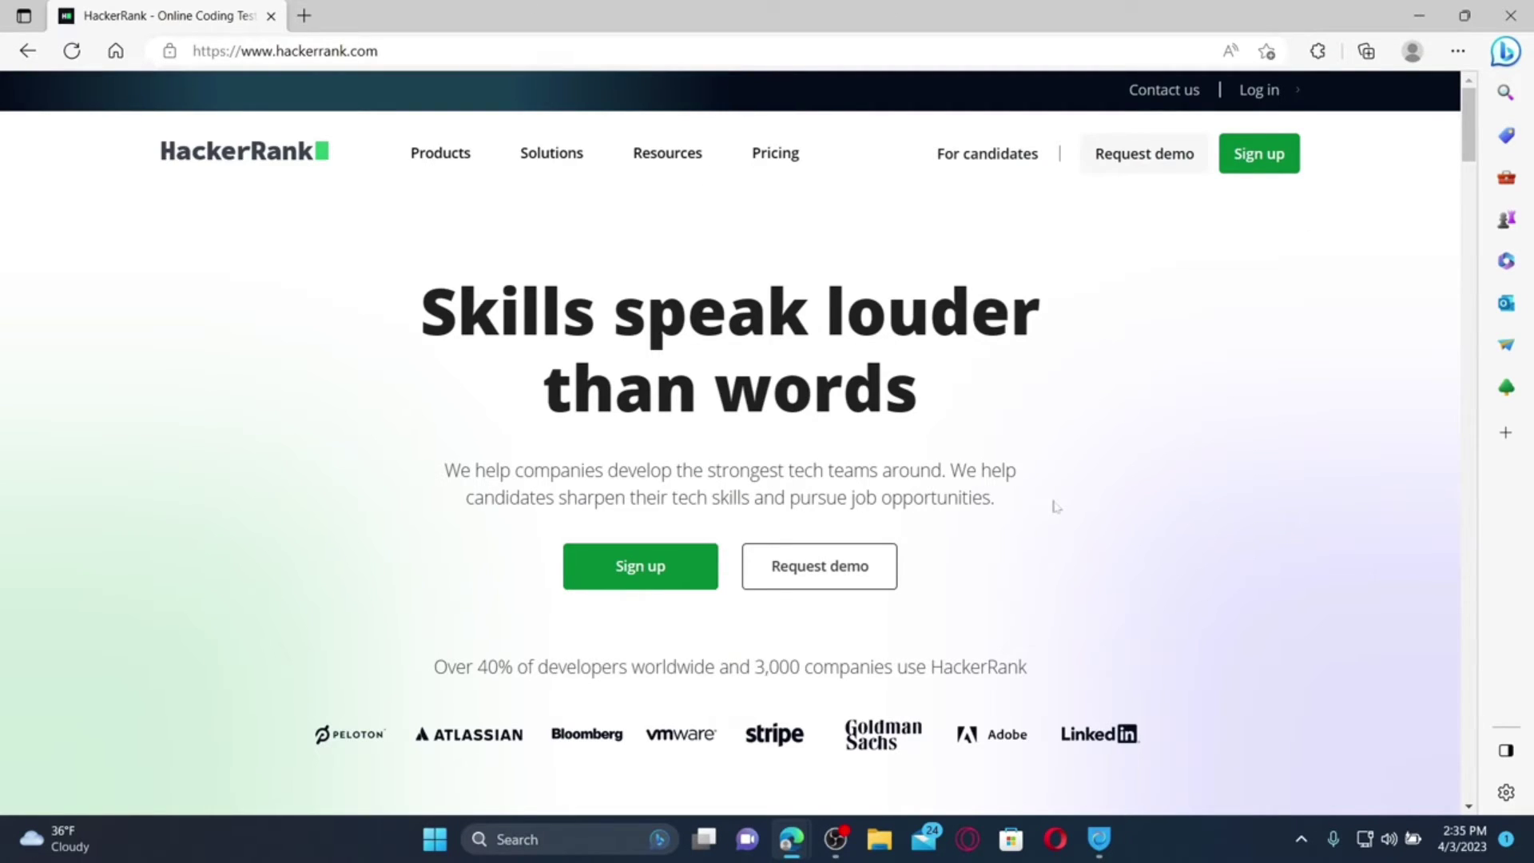
Start Sign up, choose 'I'm here to practice and prepare', and continue to Create account
left_click(1269, 168)
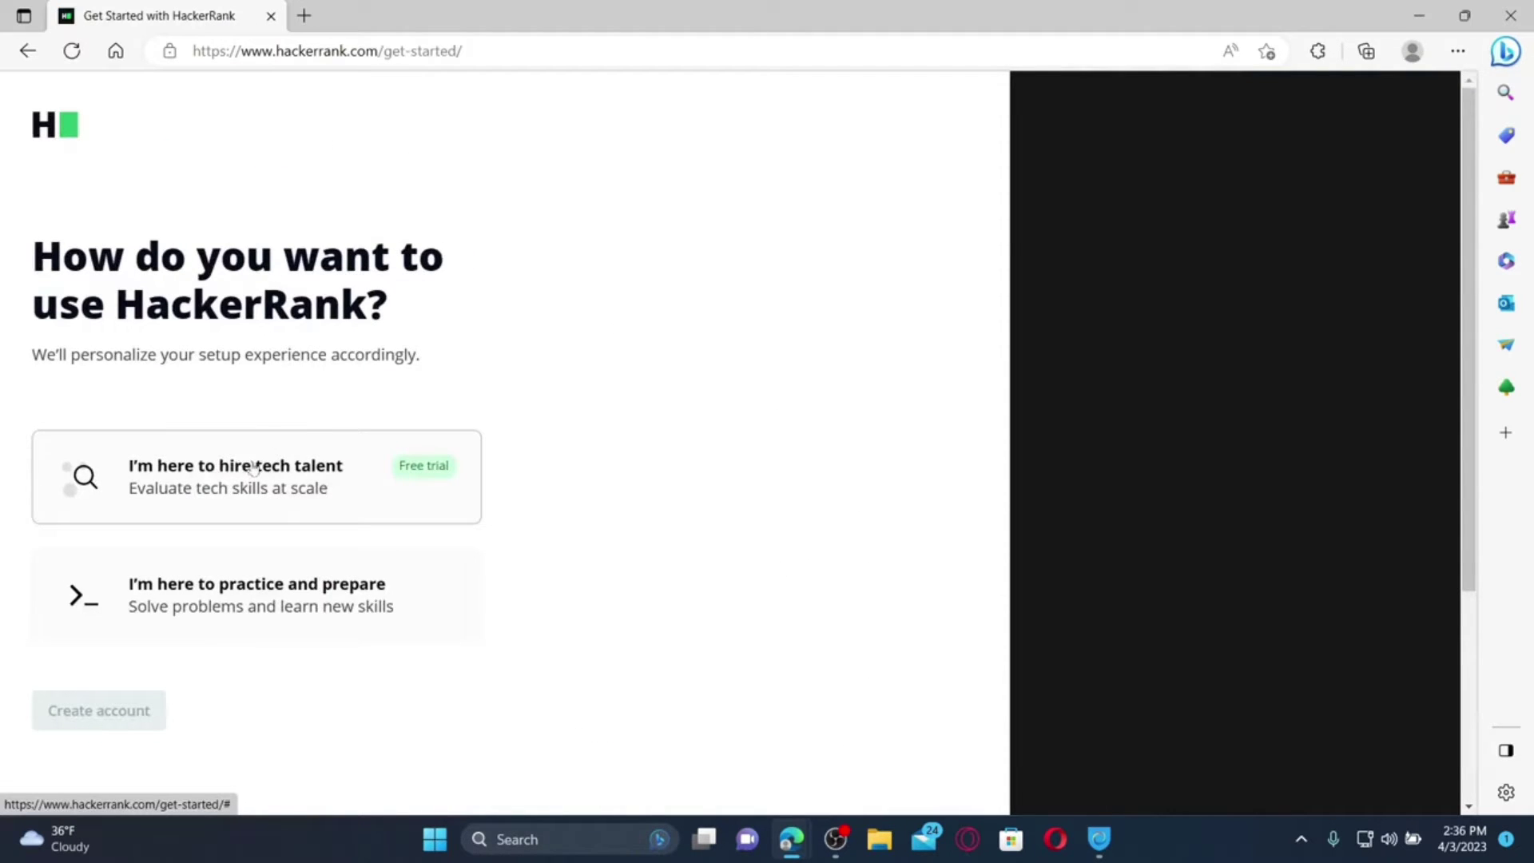
left_click(245, 481)
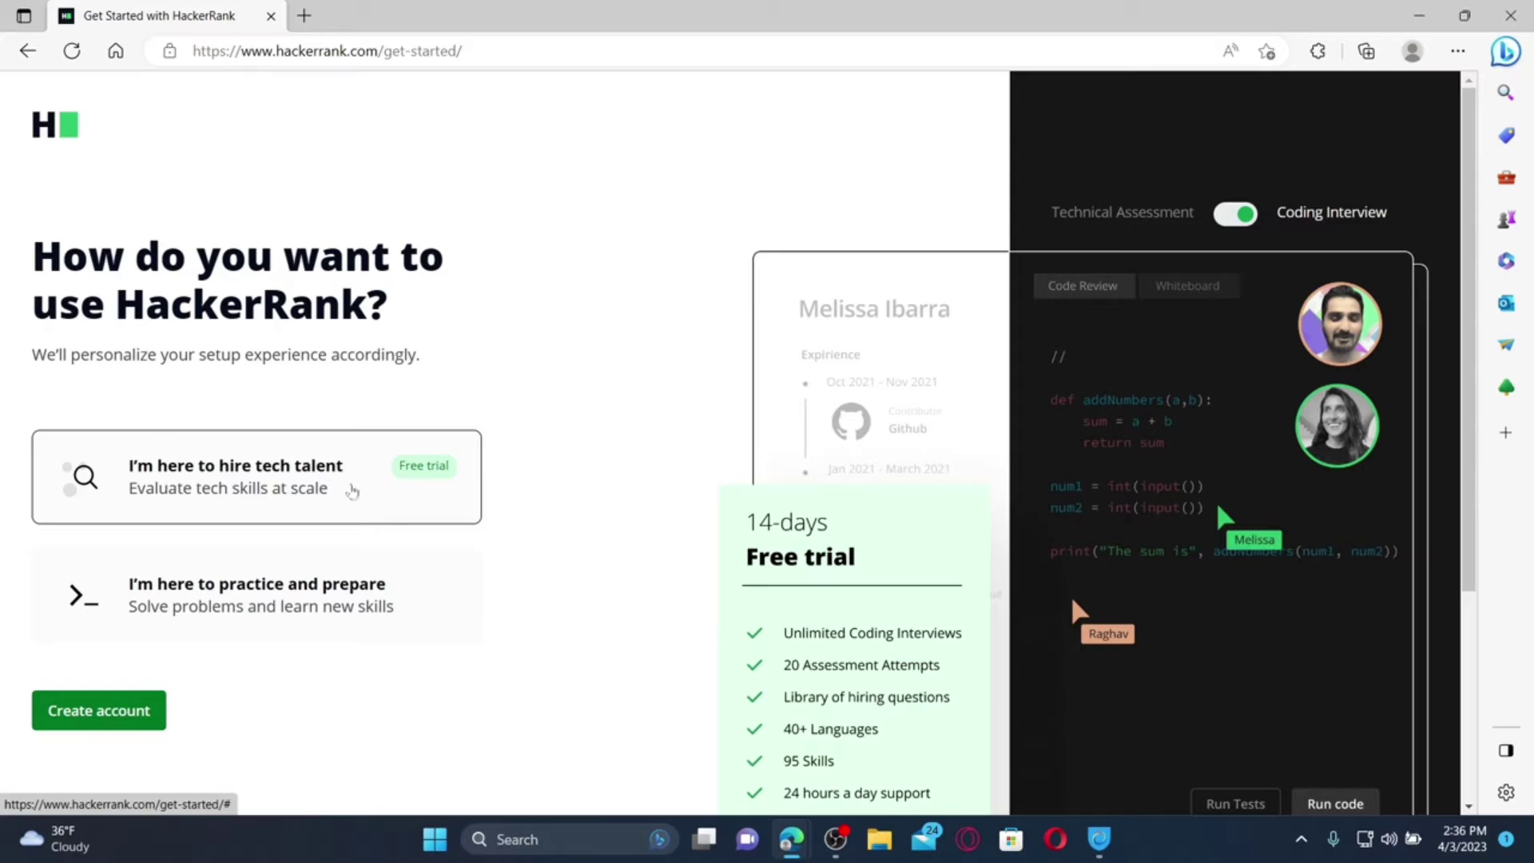
scroll(391, 495, "down", 2)
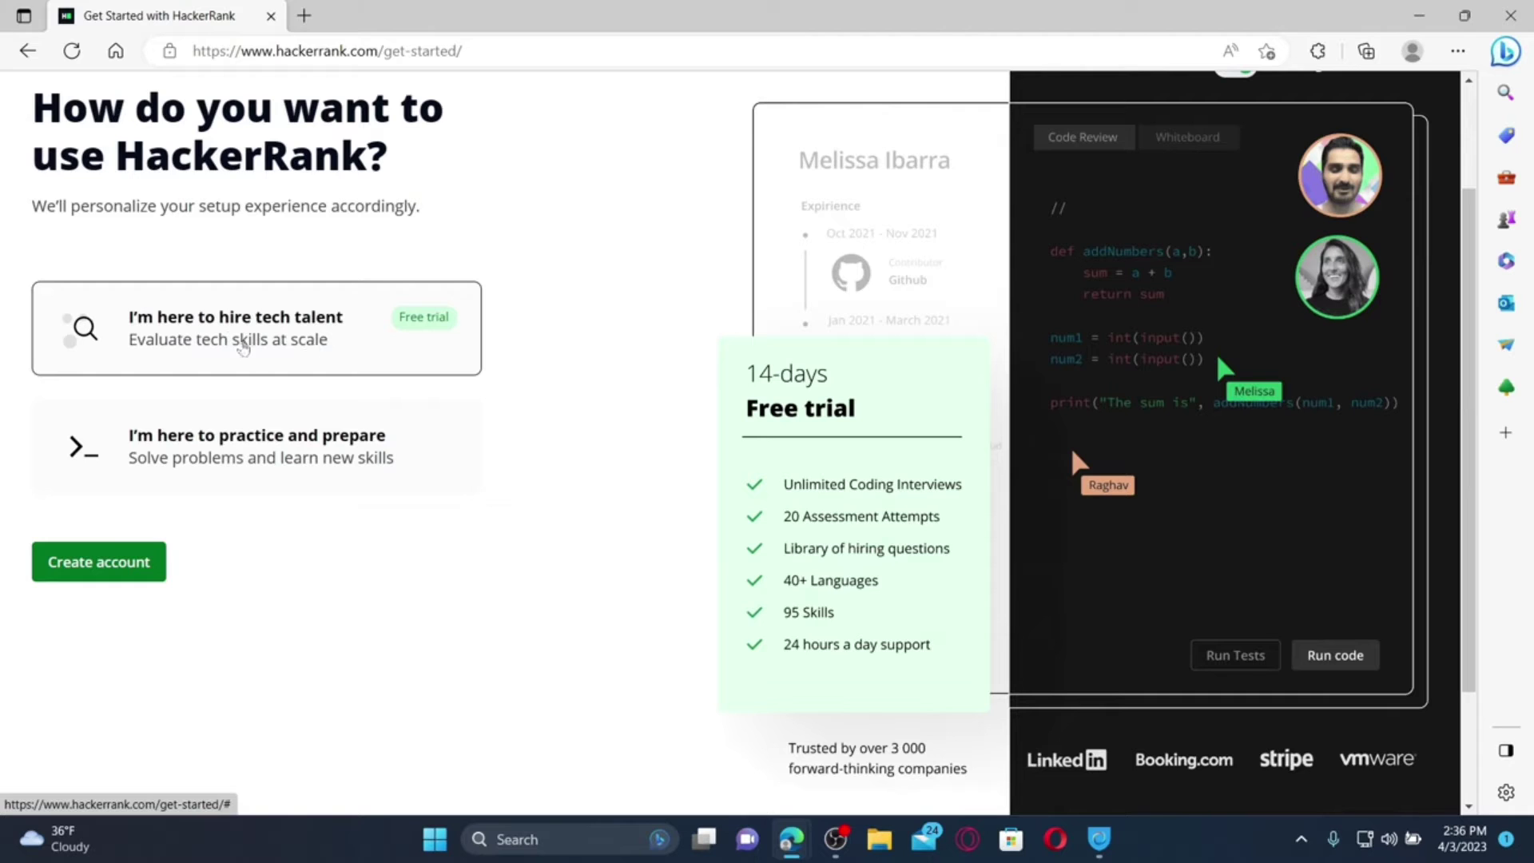
left_click(270, 459)
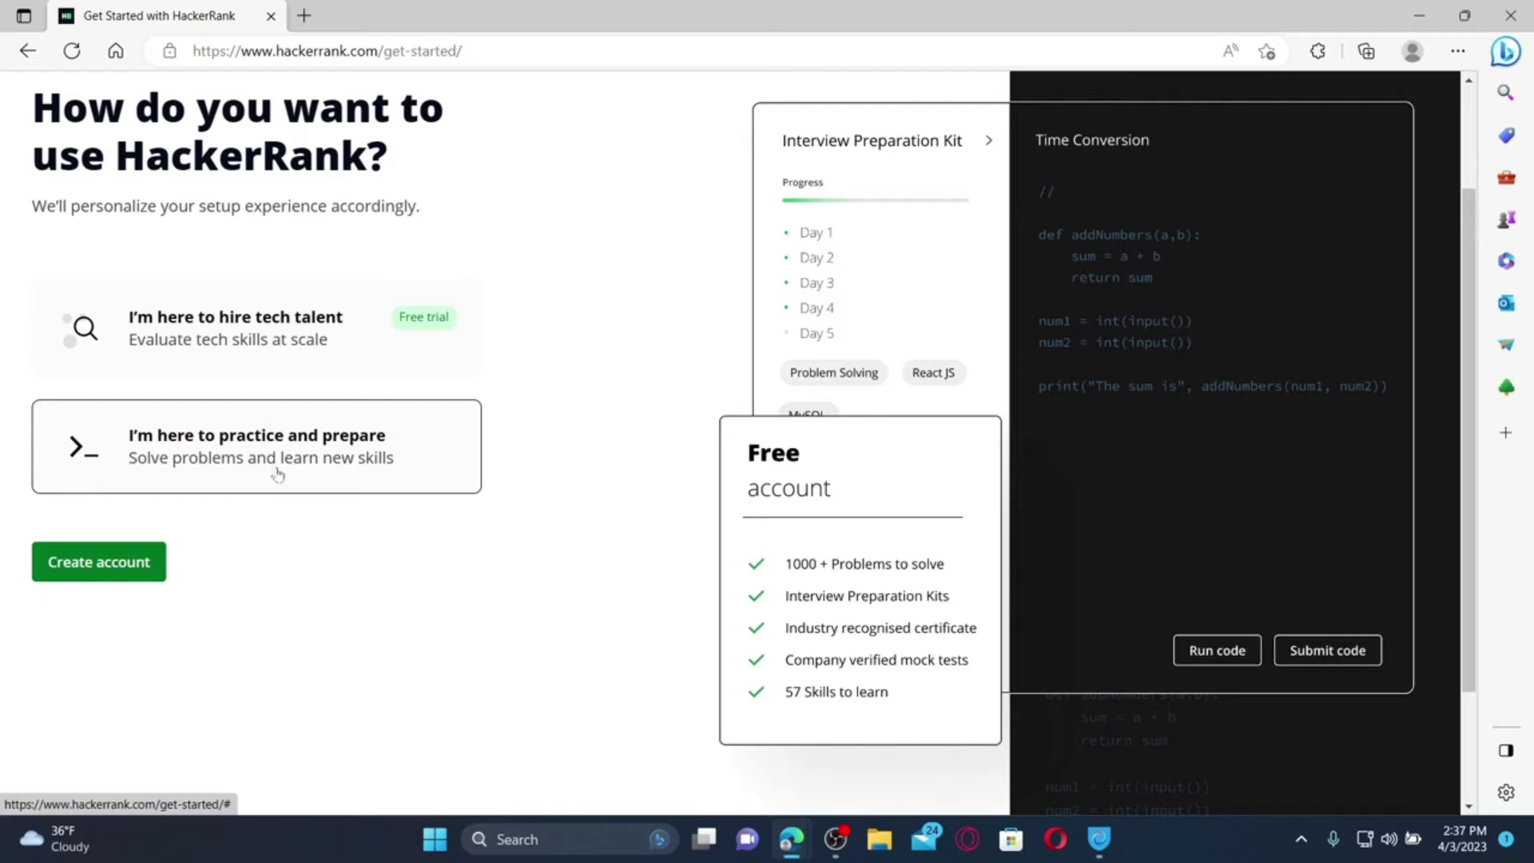
left_click(104, 570)
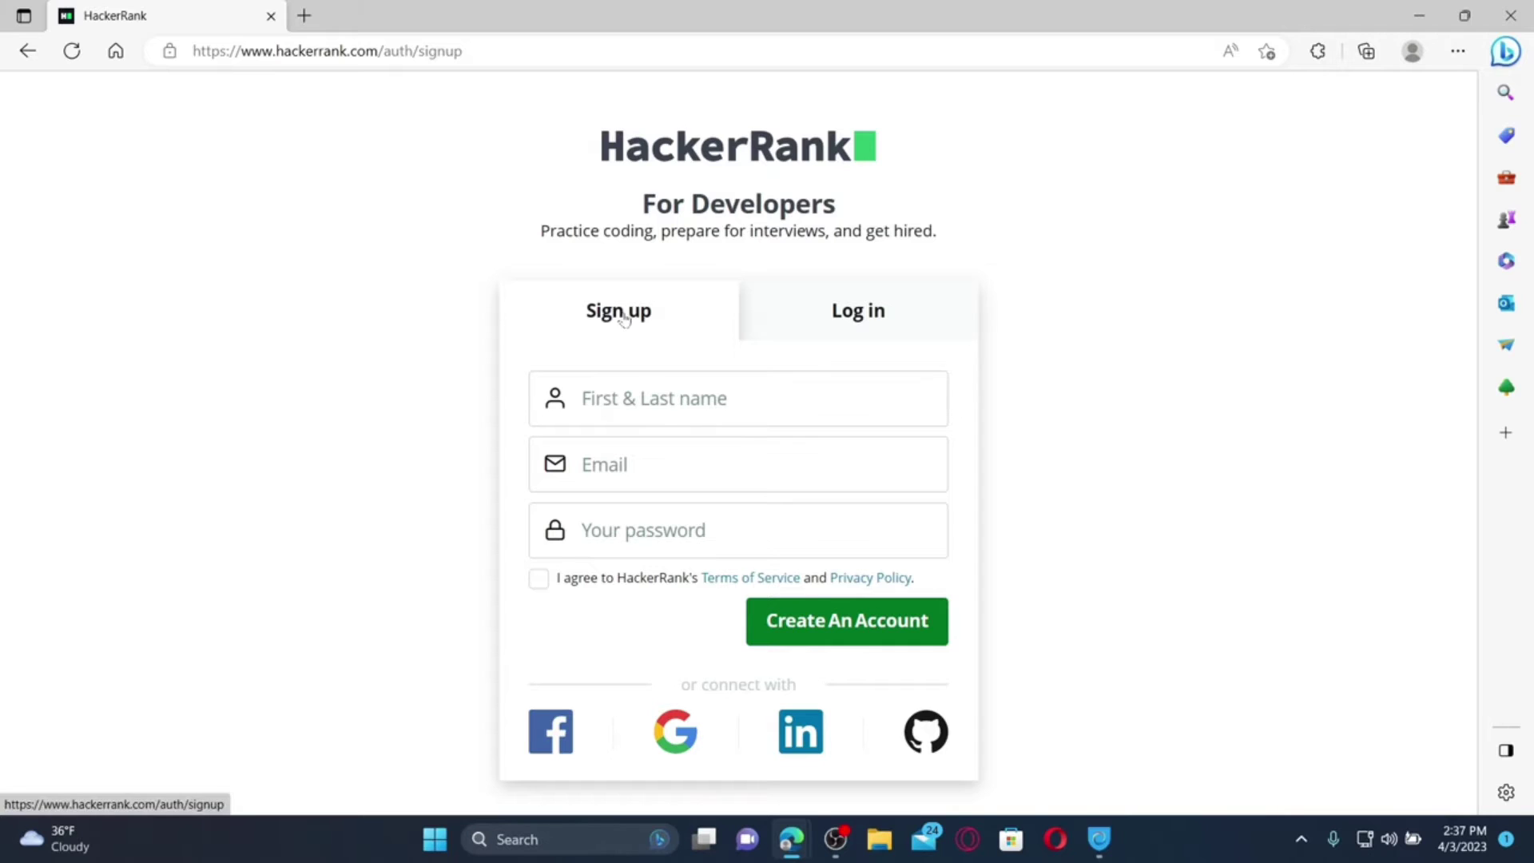
Enter the user's full name, e-mail and password, accept the terms, and create the account
left_click(671, 399)
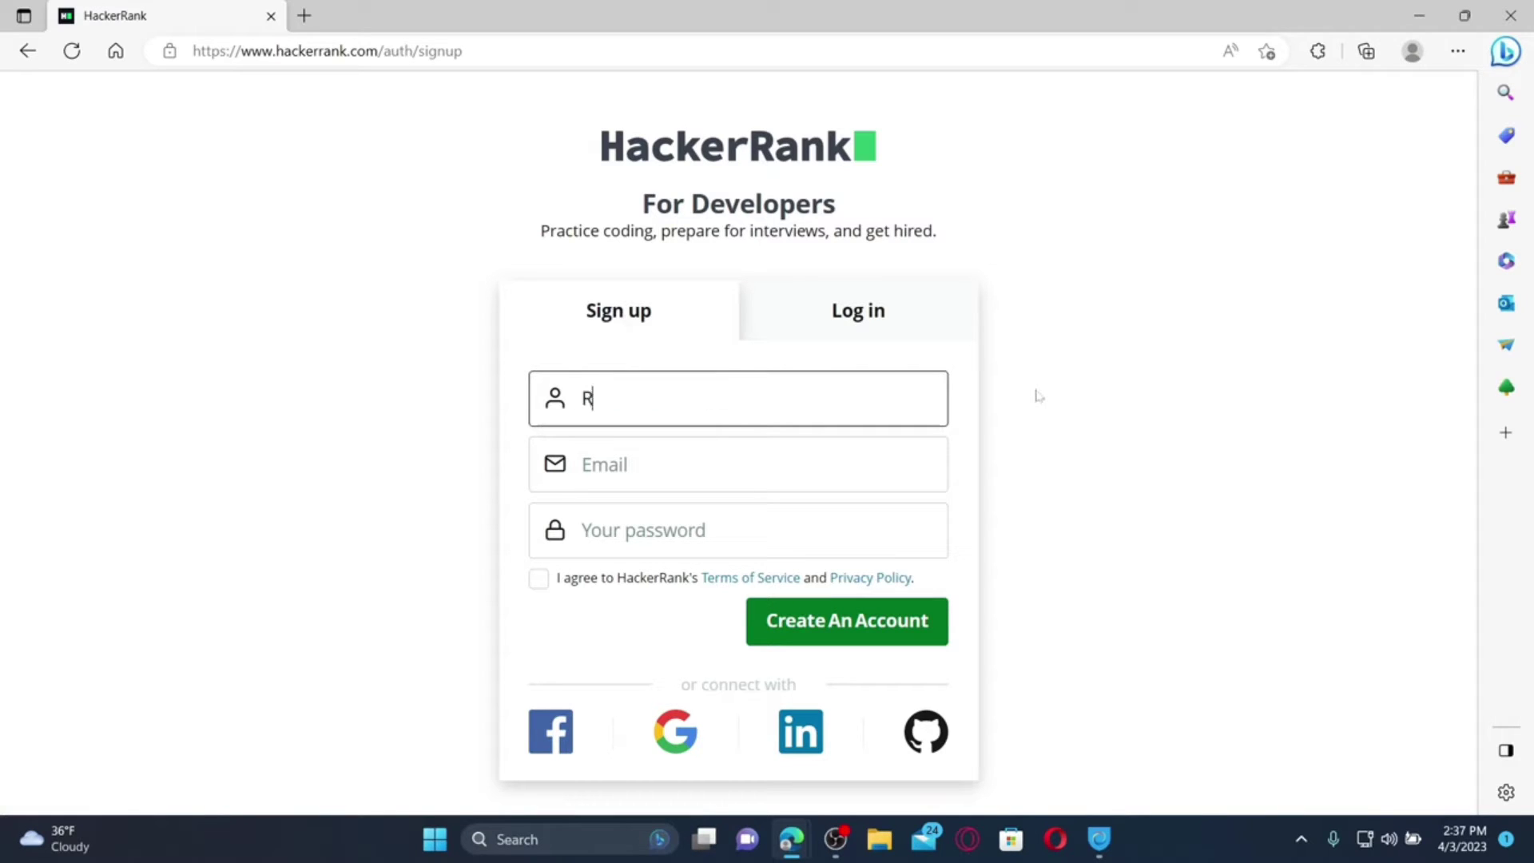
key("Tab")
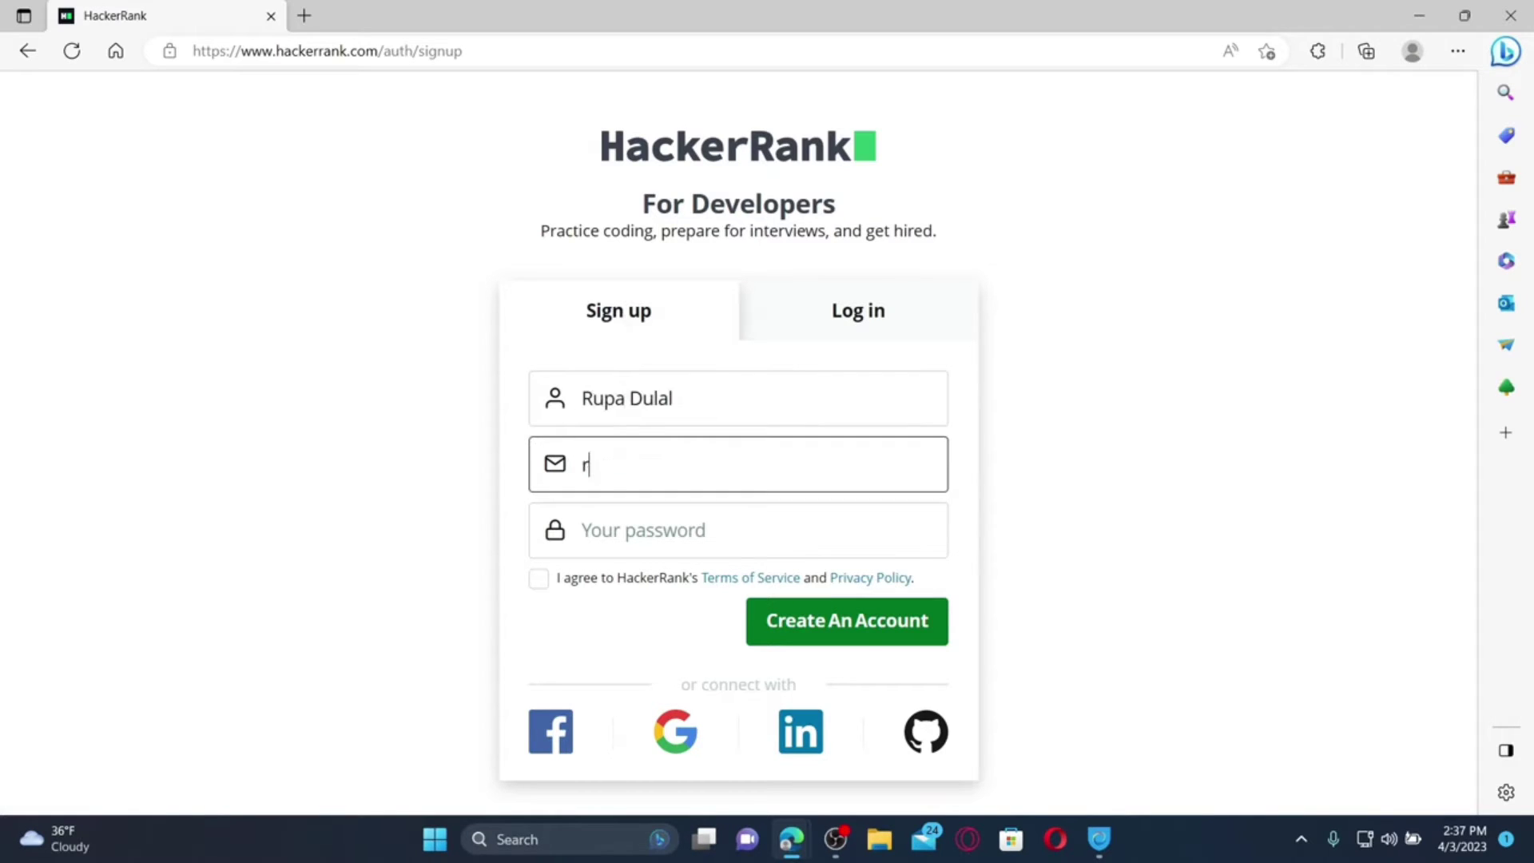
key("Tab")
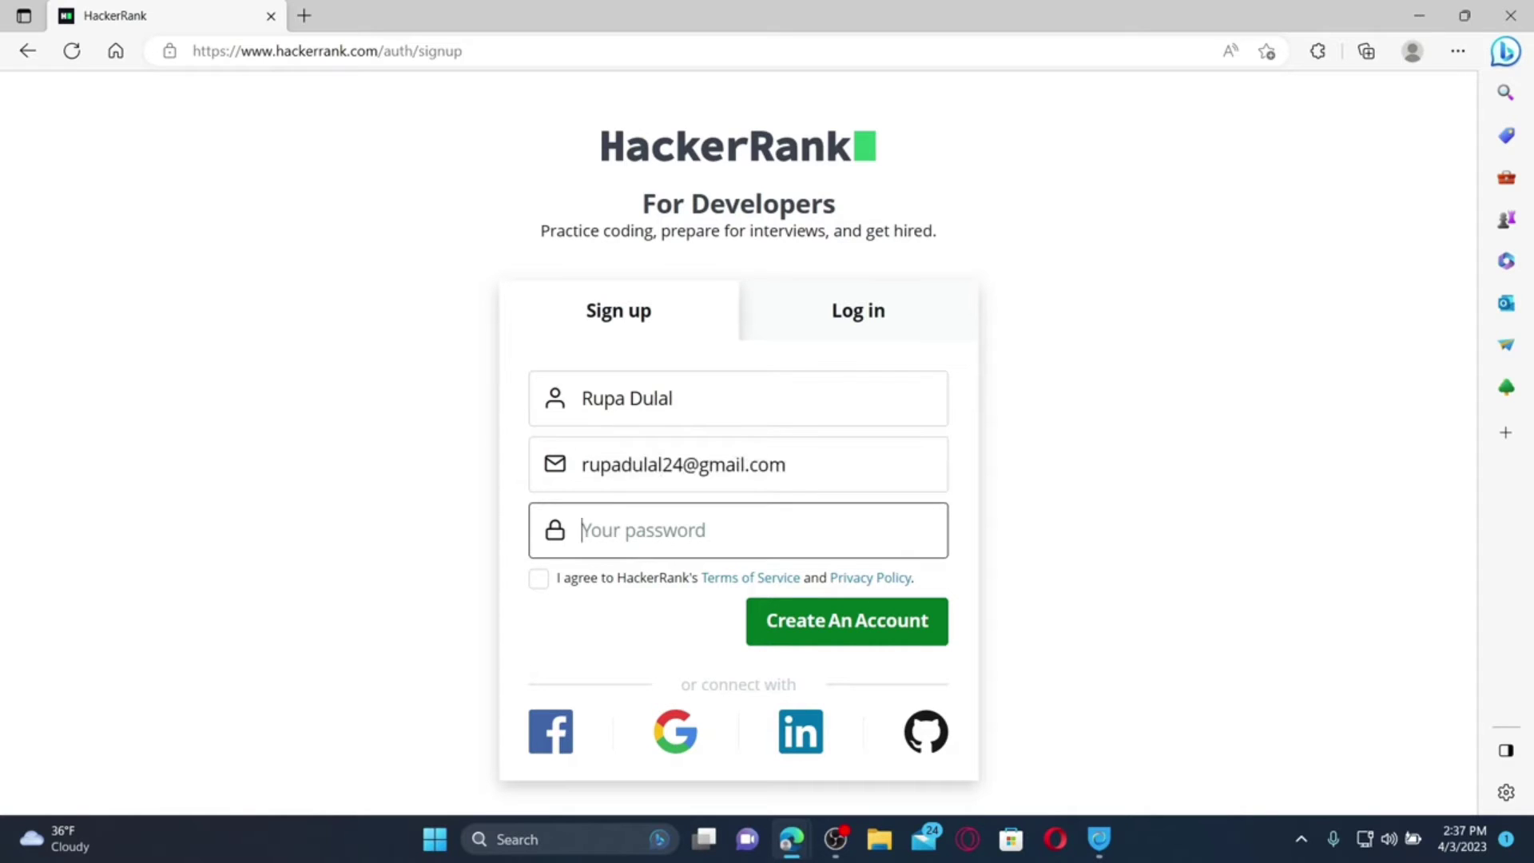
type("•••••••")
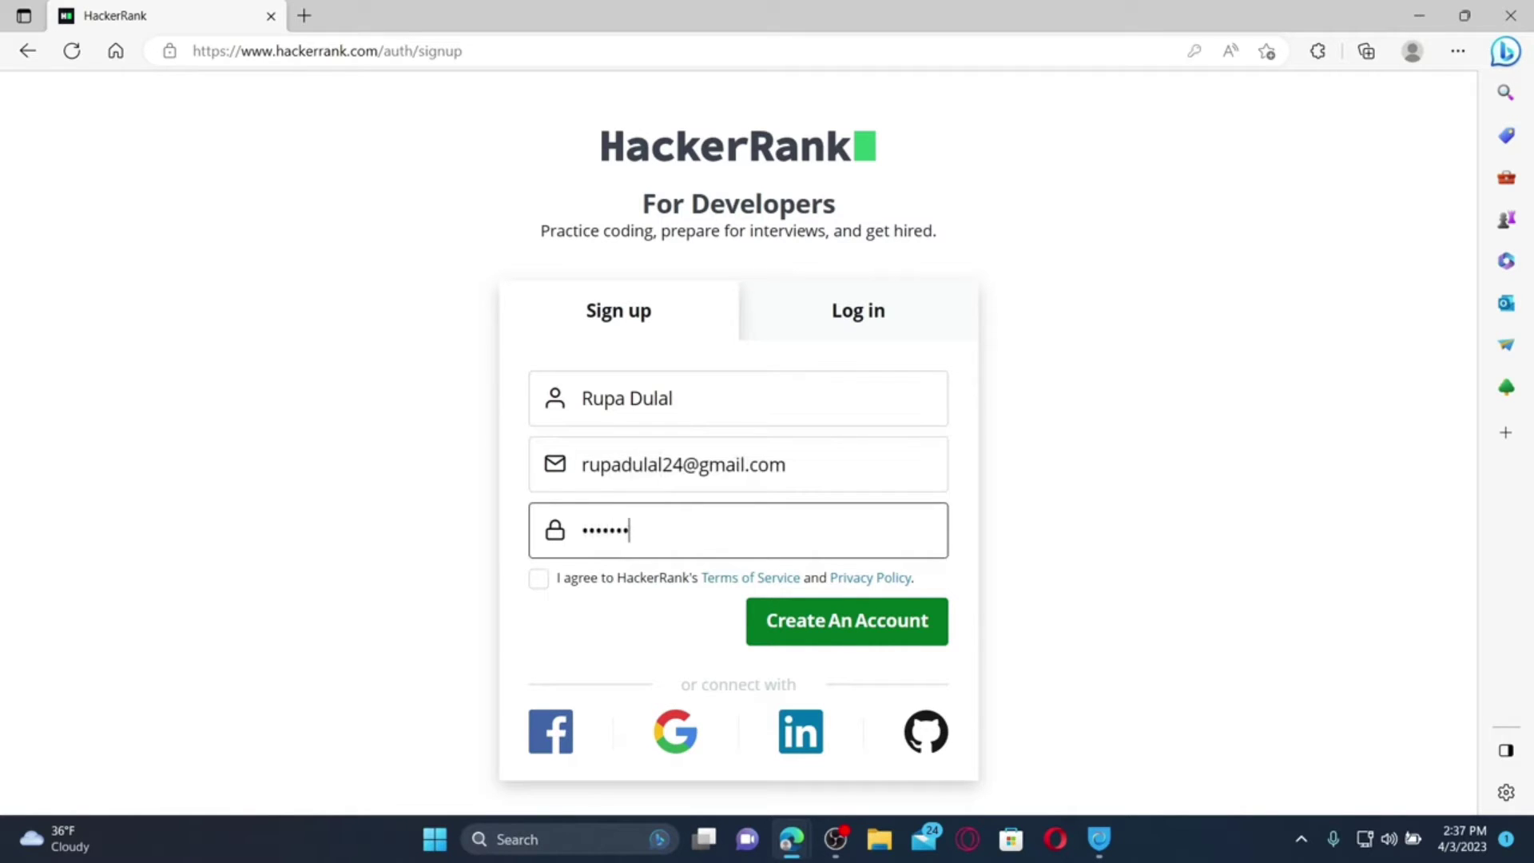
type("•••••••••")
left_click(539, 581)
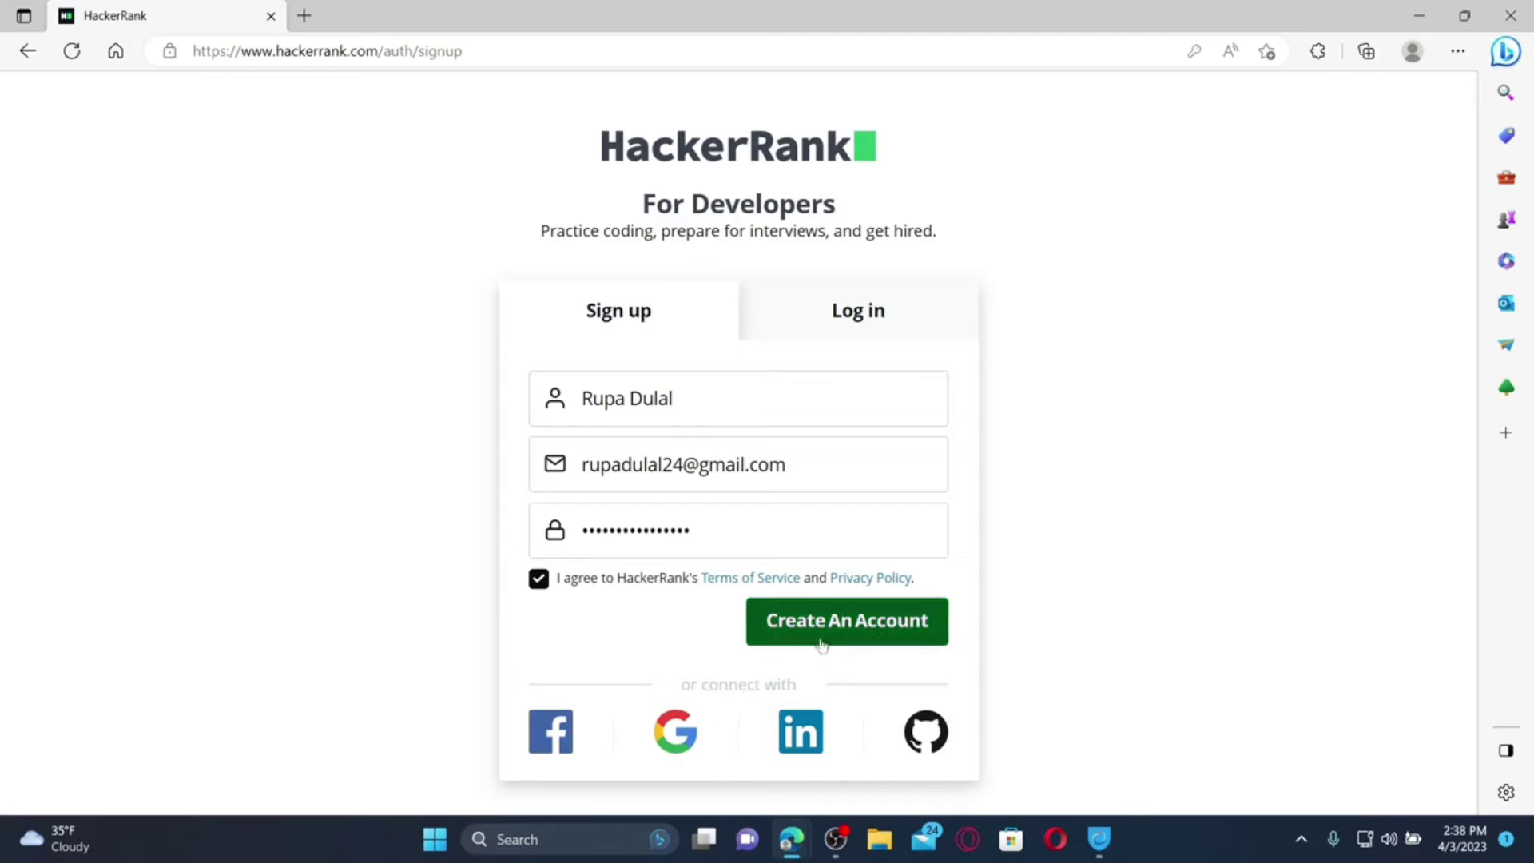
left_click(849, 621)
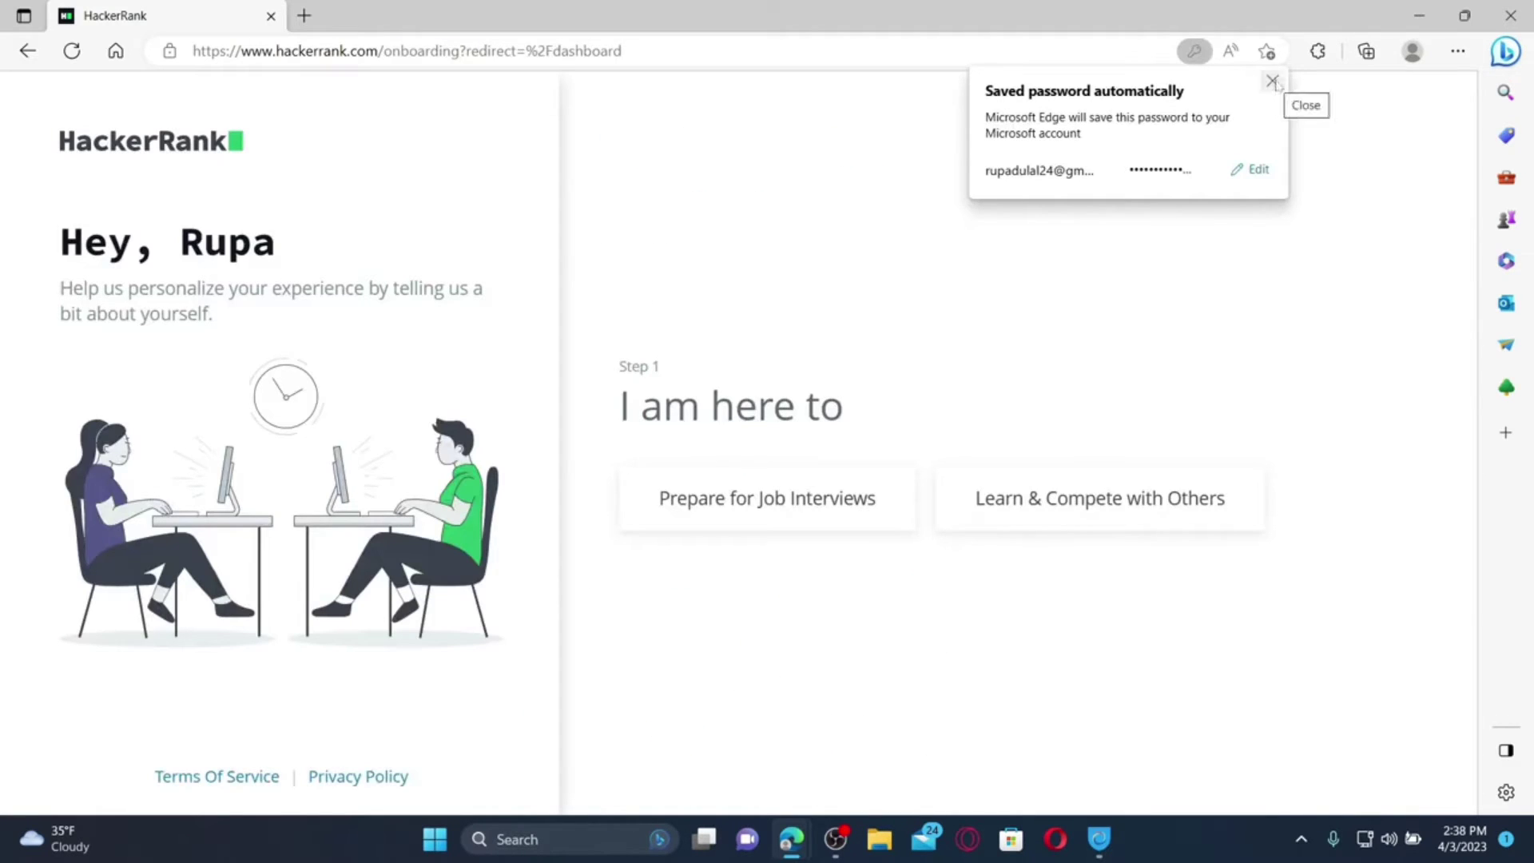
Dismiss the saved-password popup and choose Prepare for Job Interviews to finish onboarding
left_click(1271, 81)
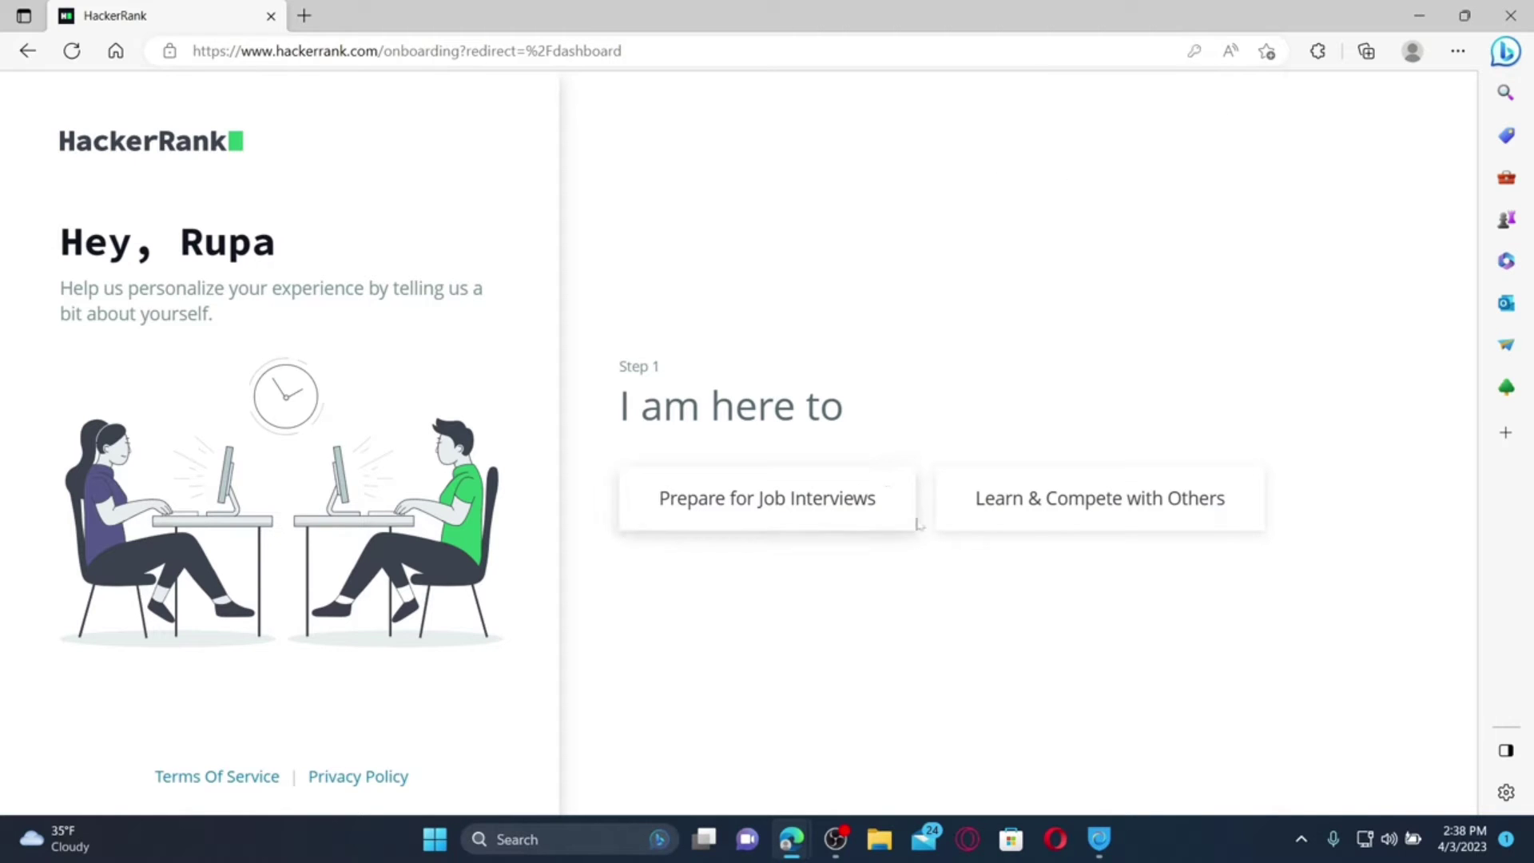
left_click(775, 497)
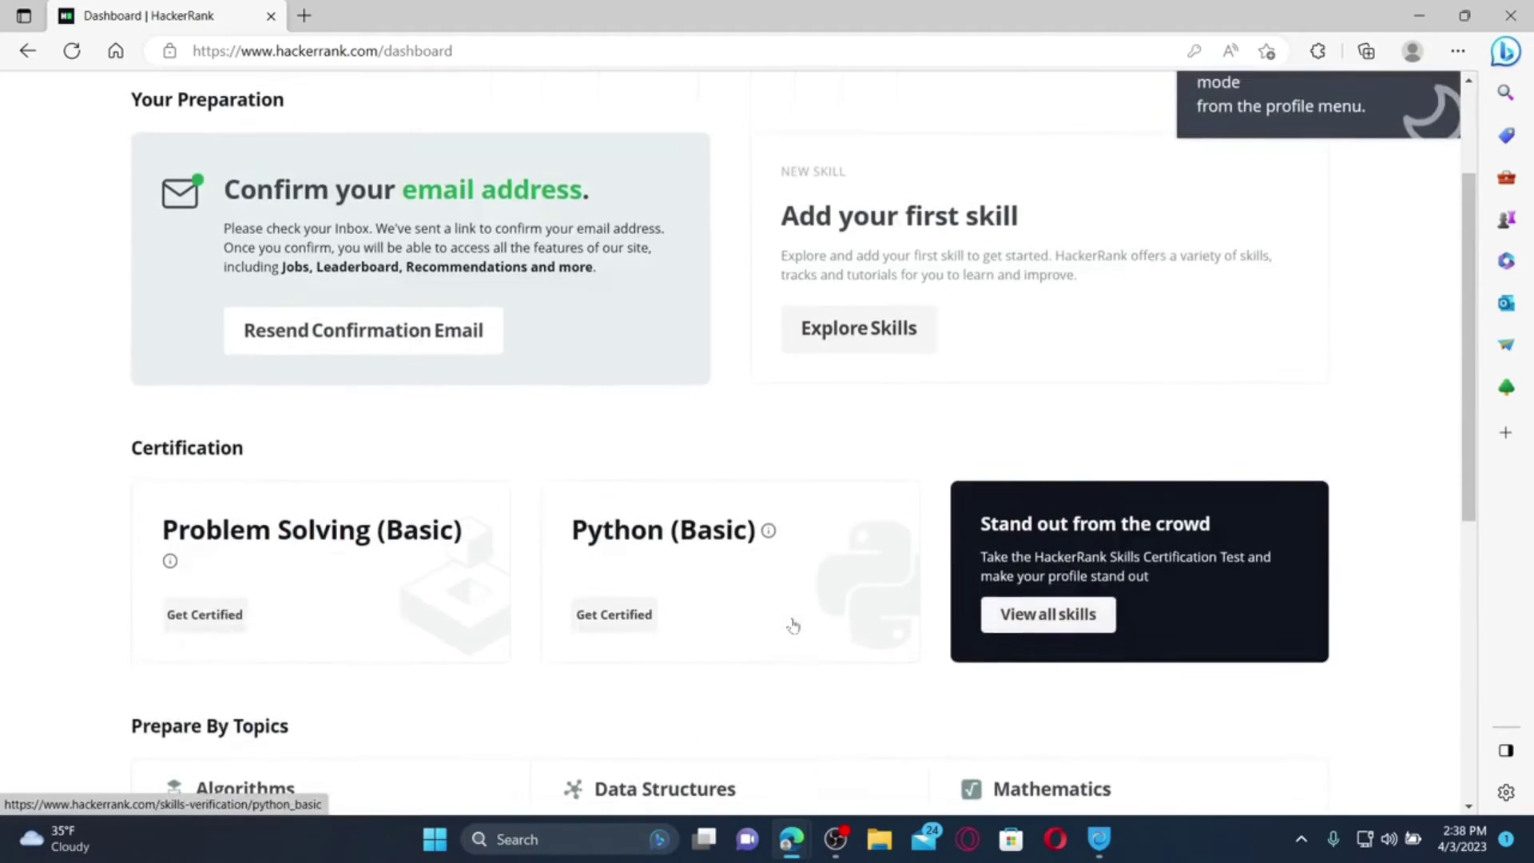
scroll(793, 625, "up", 3)
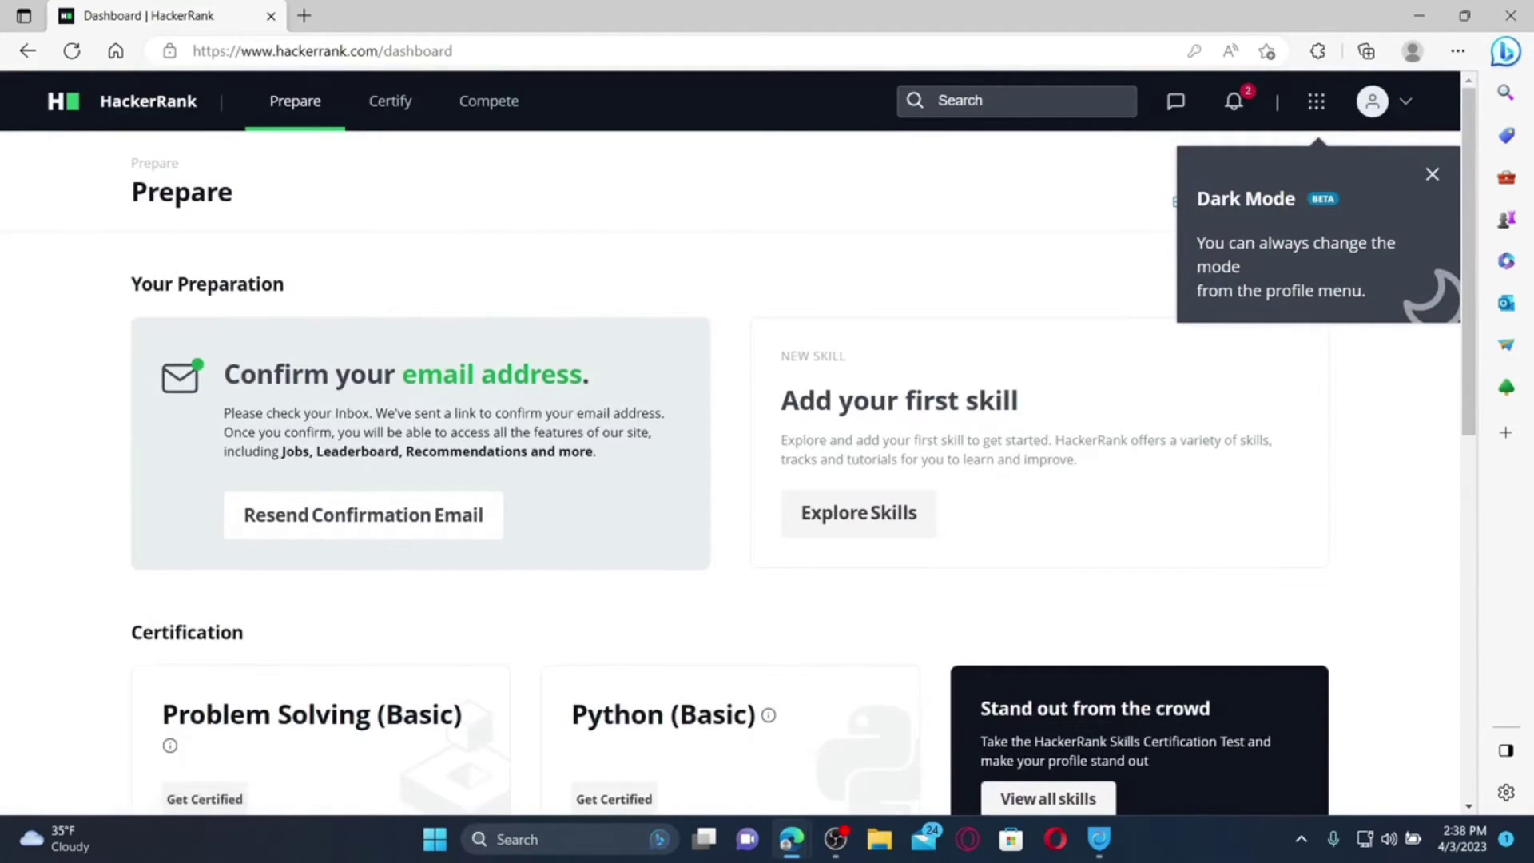
left_click(304, 15)
In Gmail, open HackerRank's 'Please confirm your email' message and click Confirm Account
type("gmail")
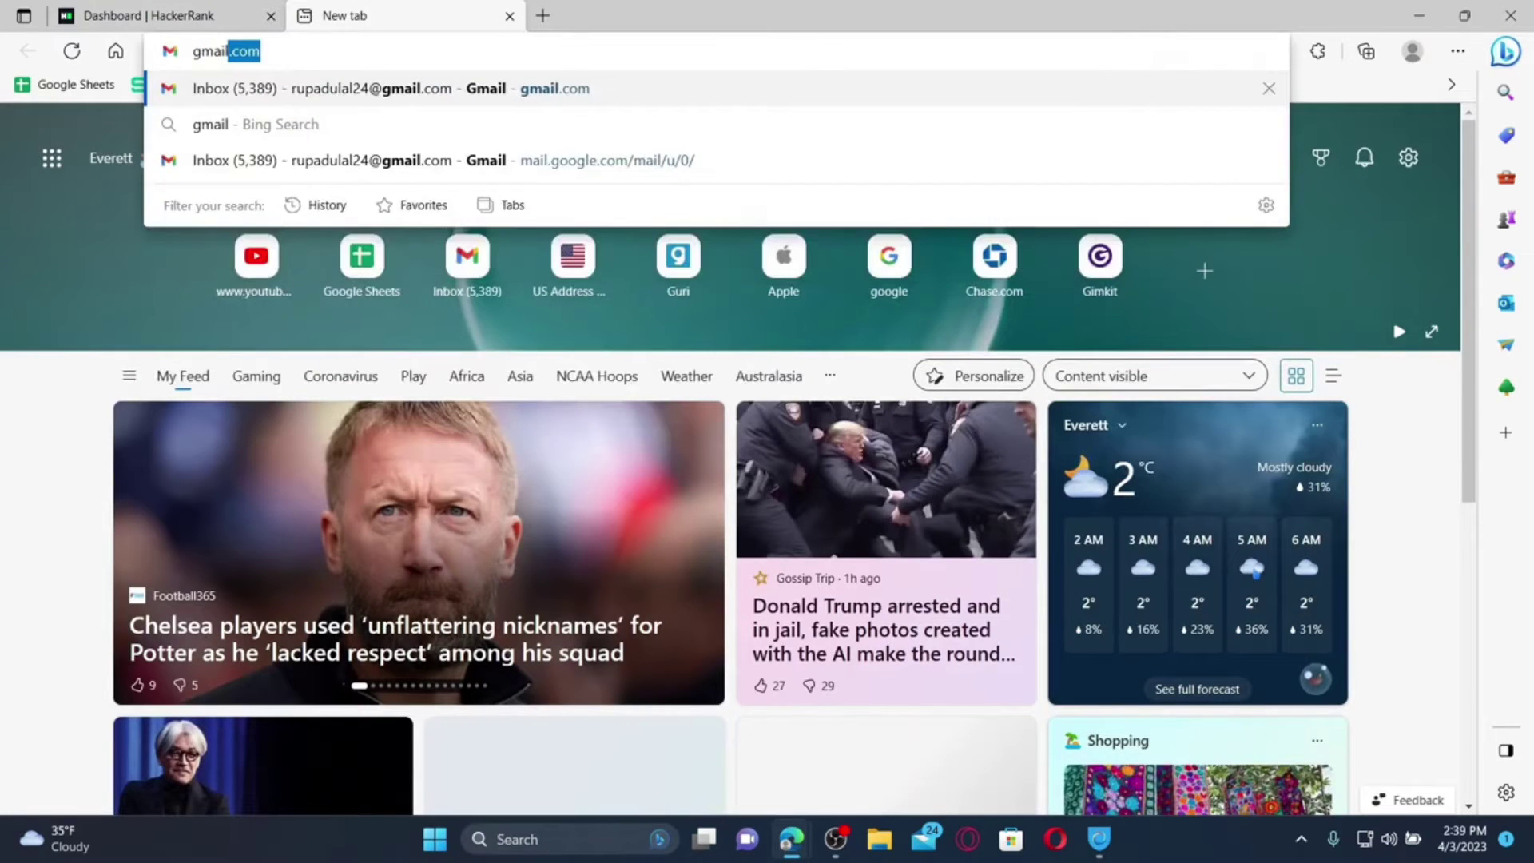
key("Return")
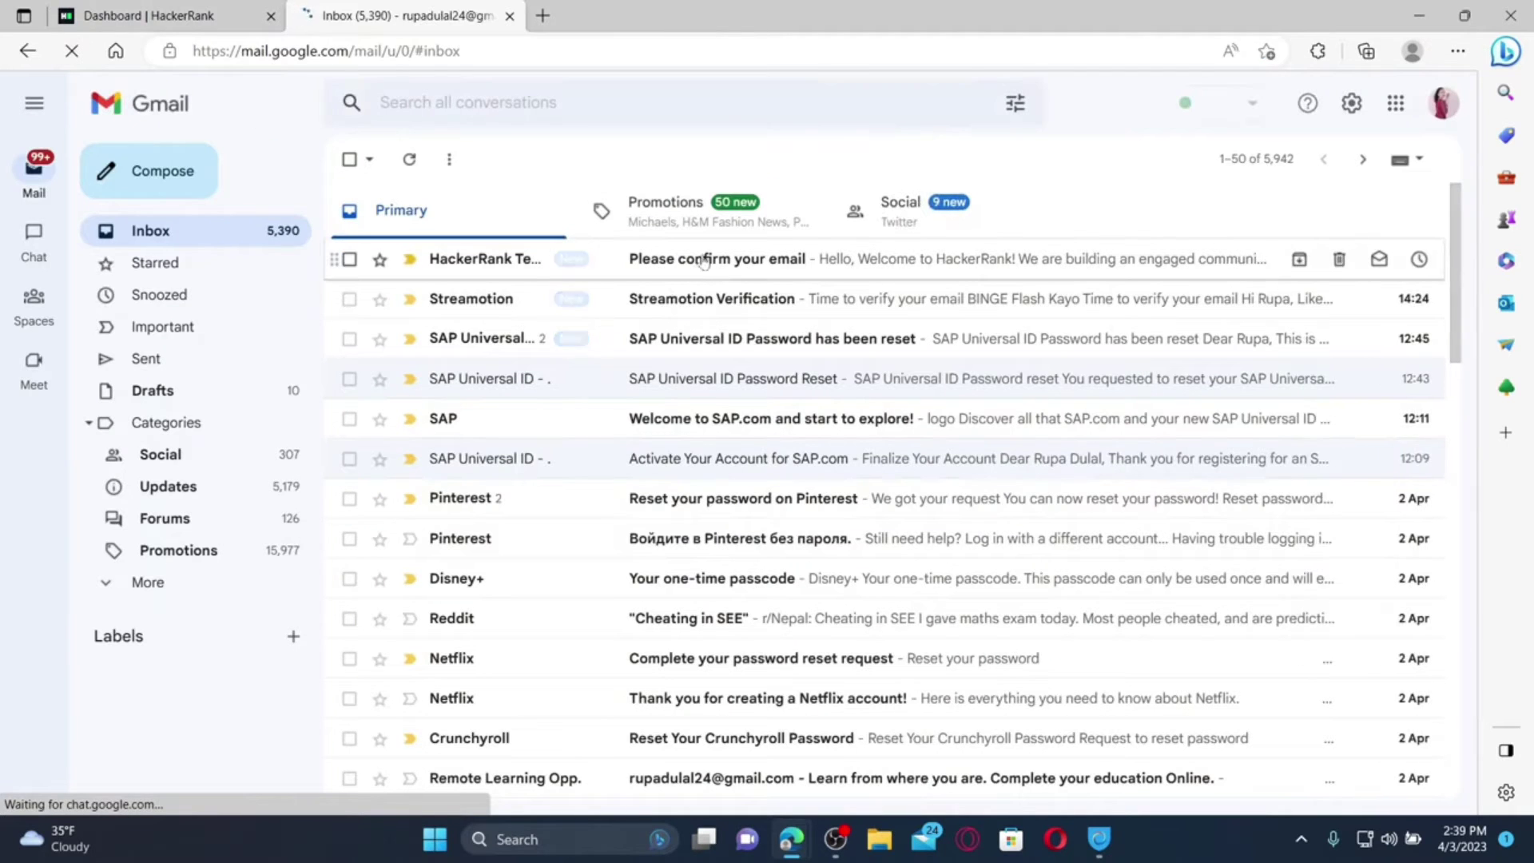
left_click(704, 258)
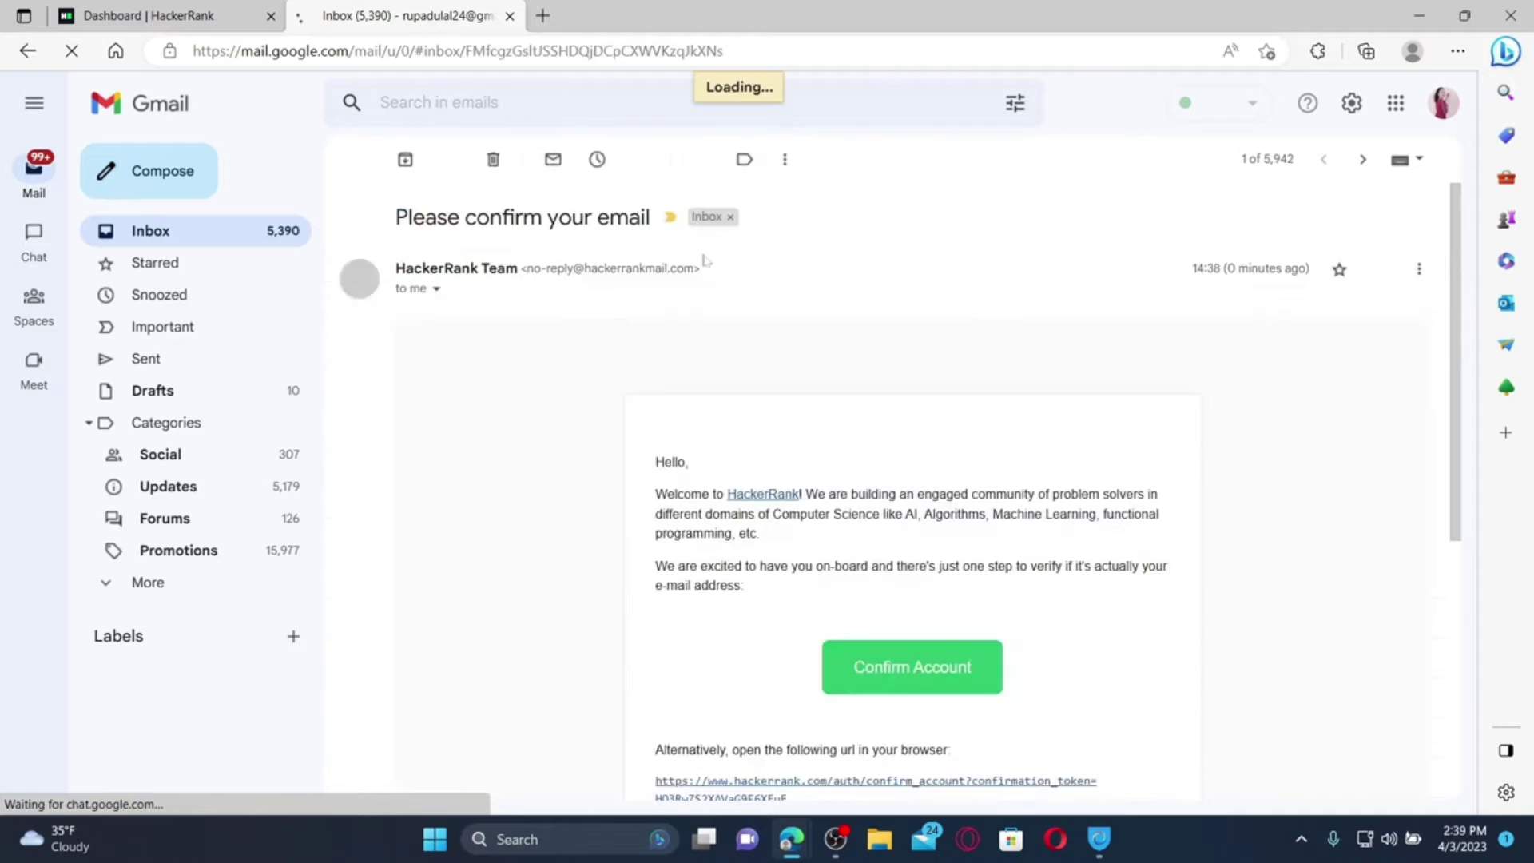
left_click(917, 662)
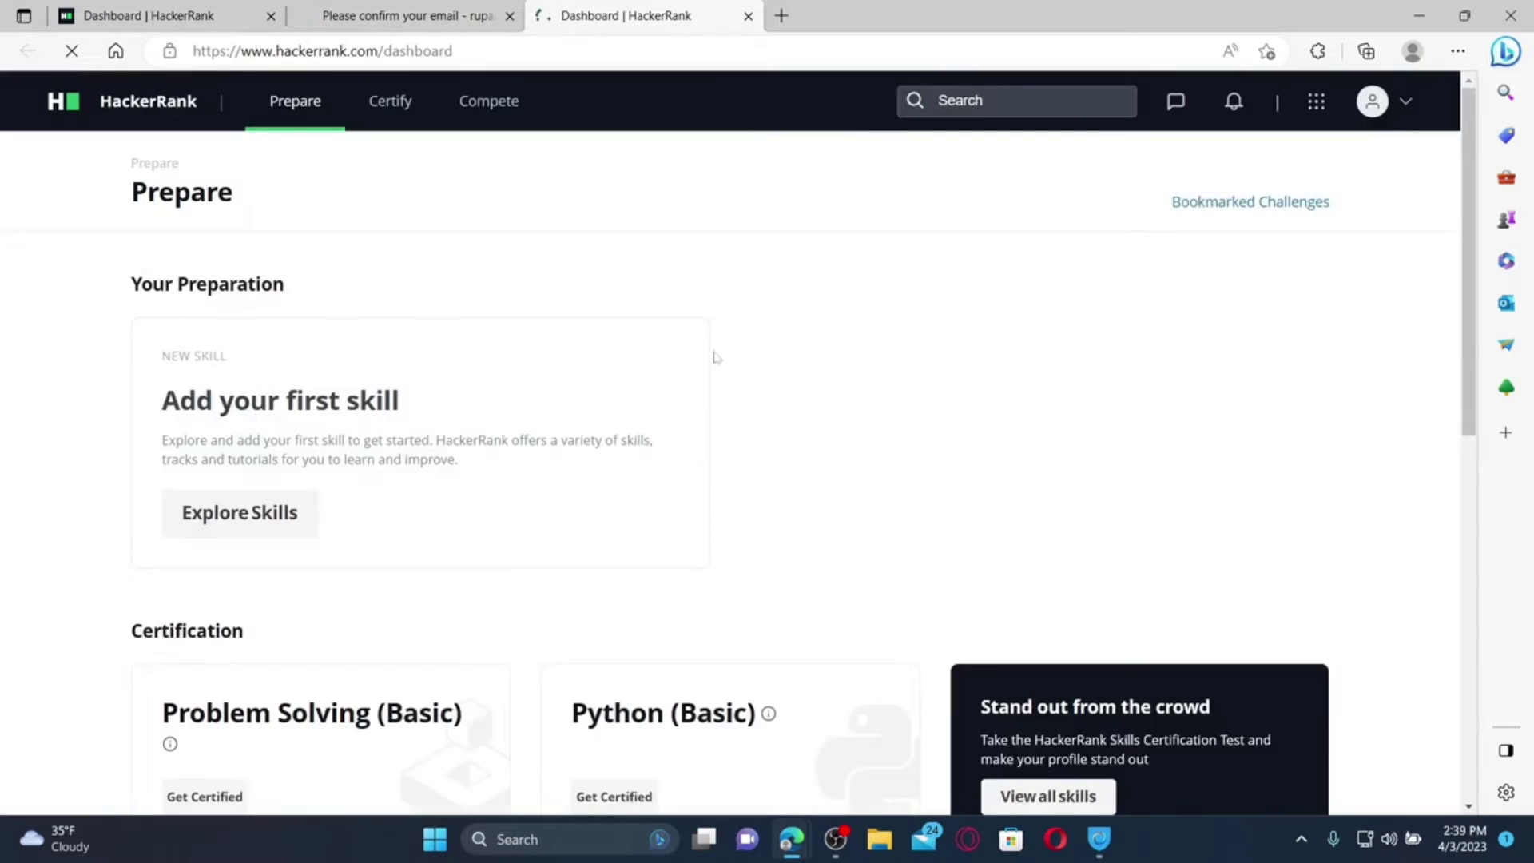
scroll(548, 553, "down", 2)
scroll(543, 551, "down", 6)
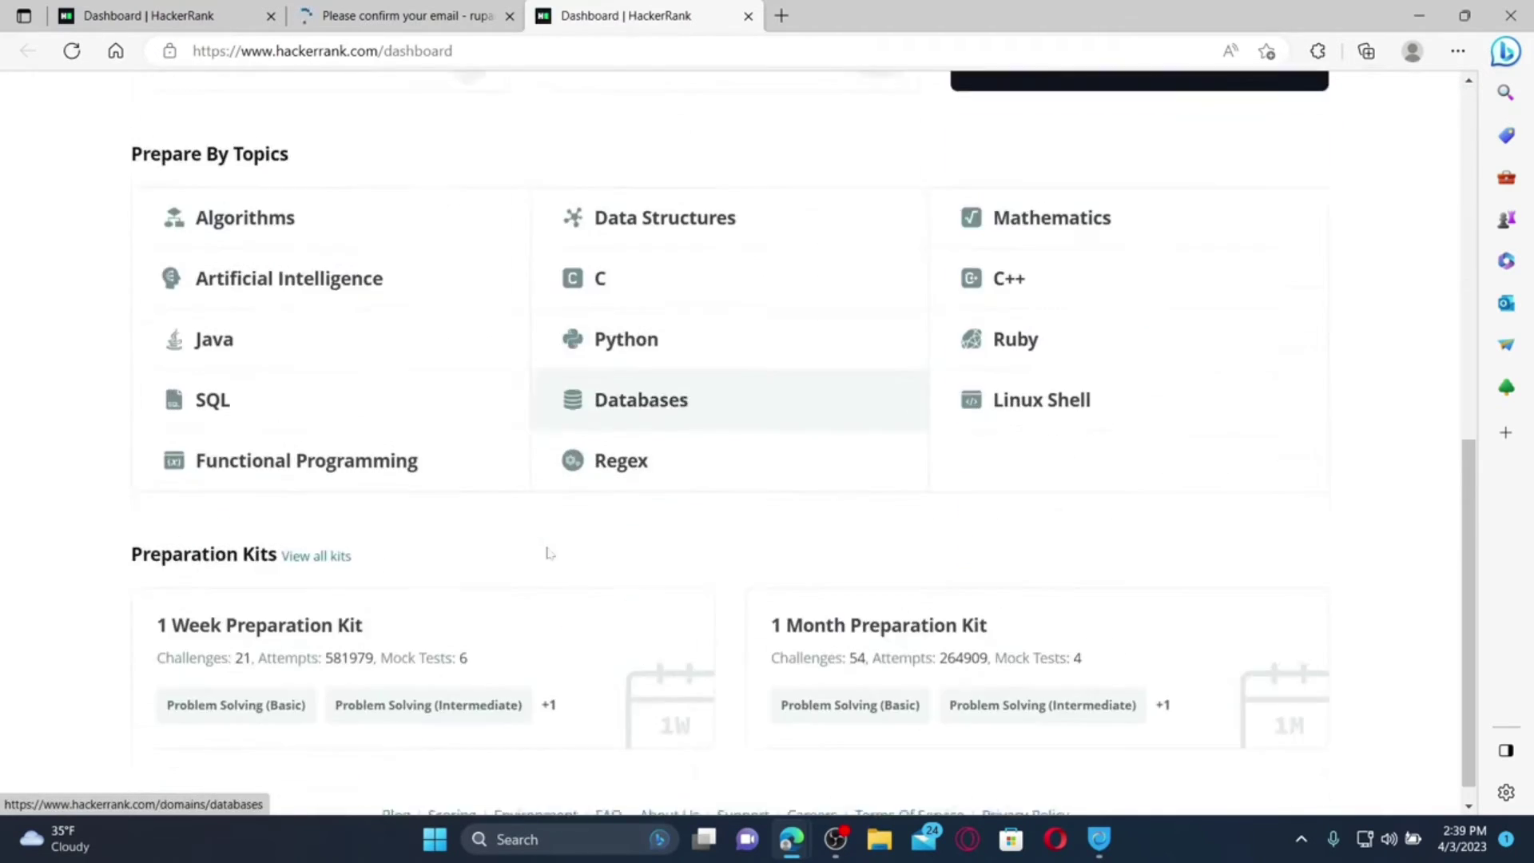
scroll(1399, 389, "up", 8)
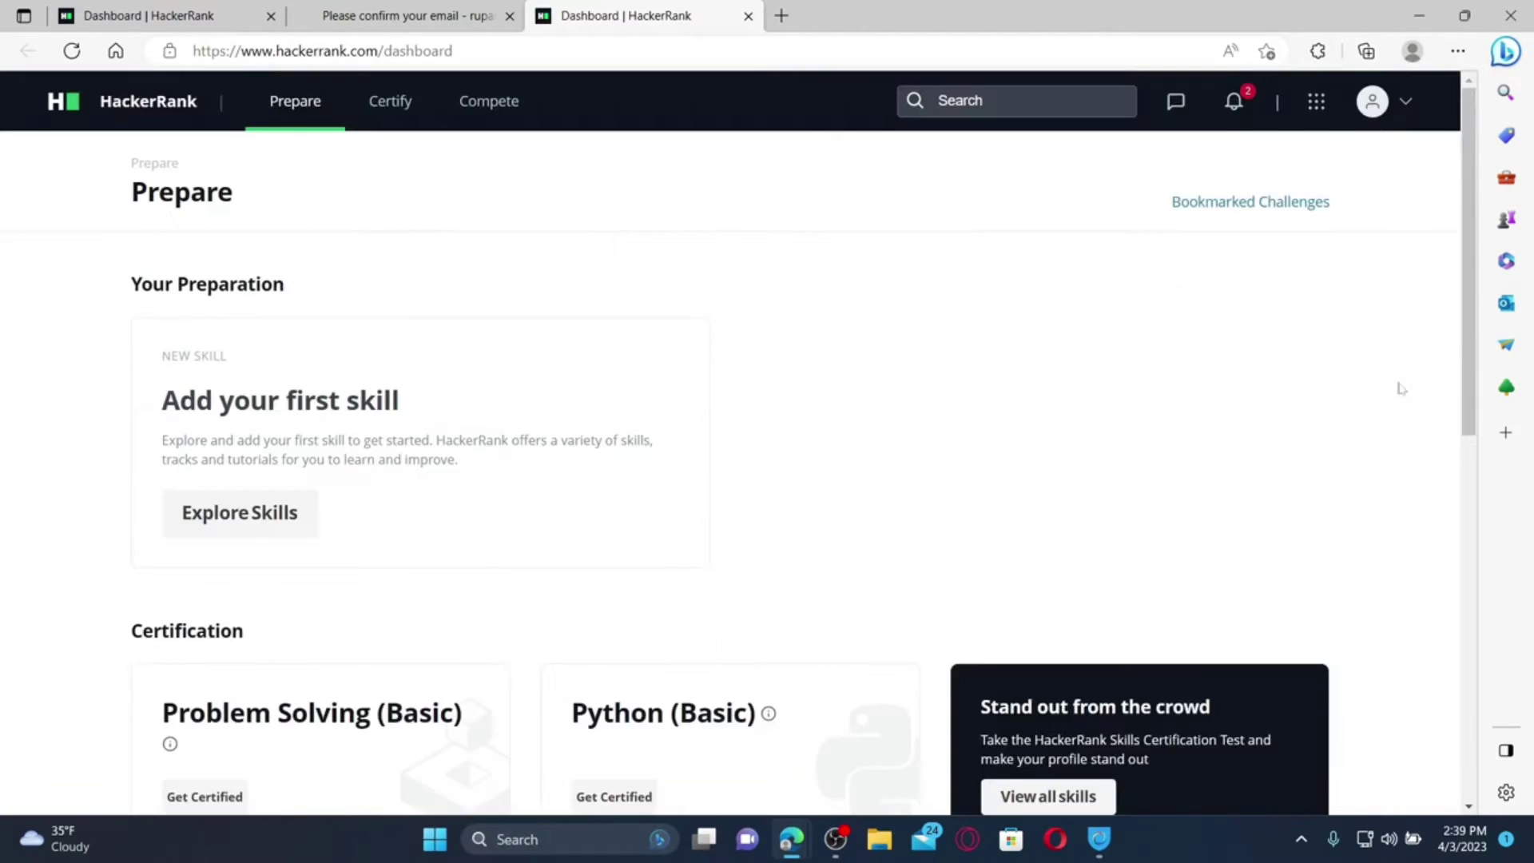
left_click(1423, 18)
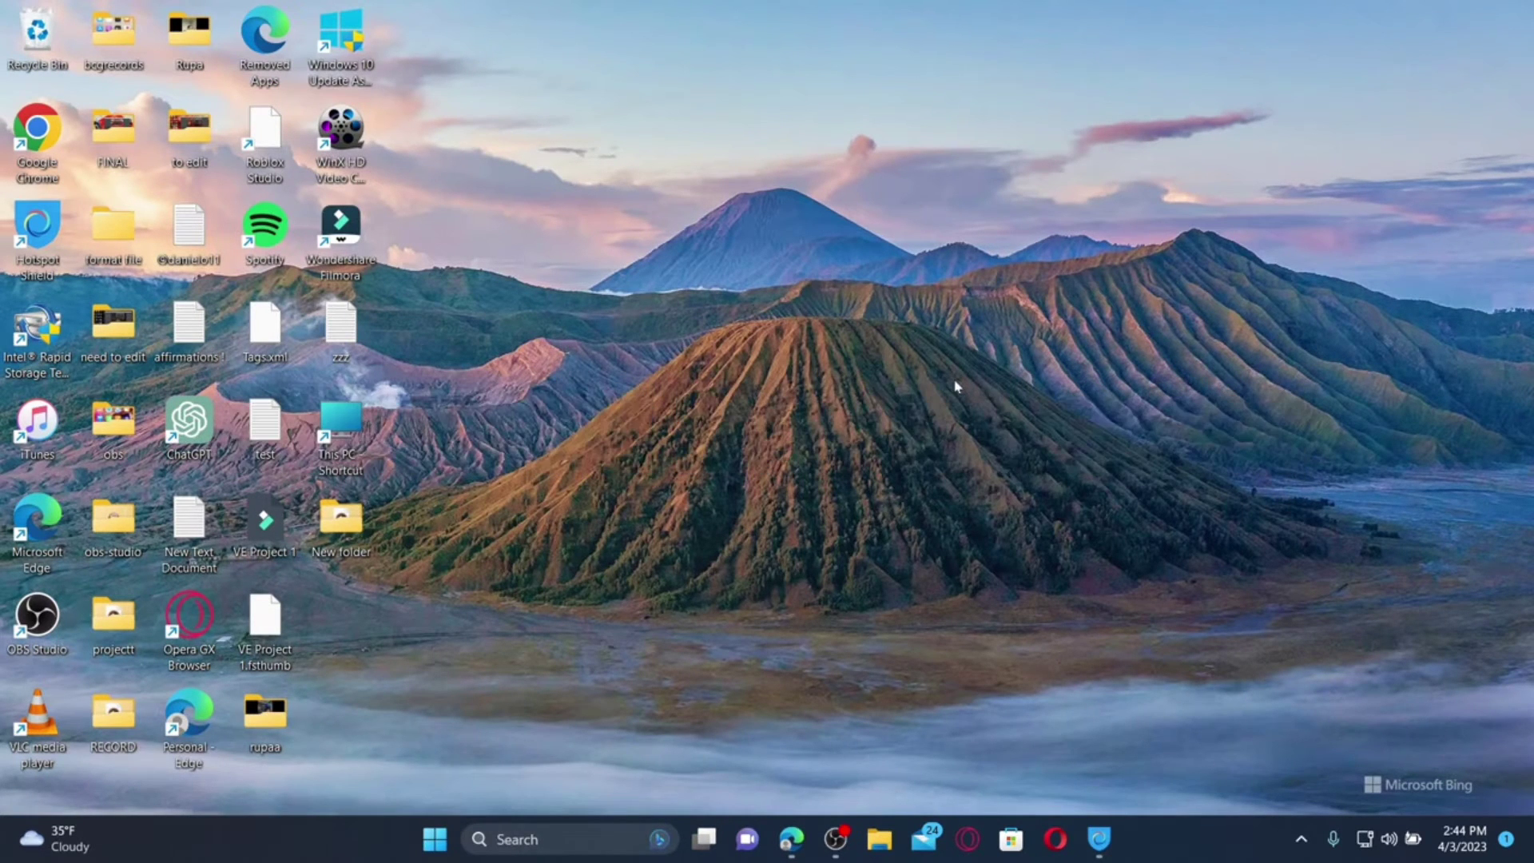
left_click(791, 837)
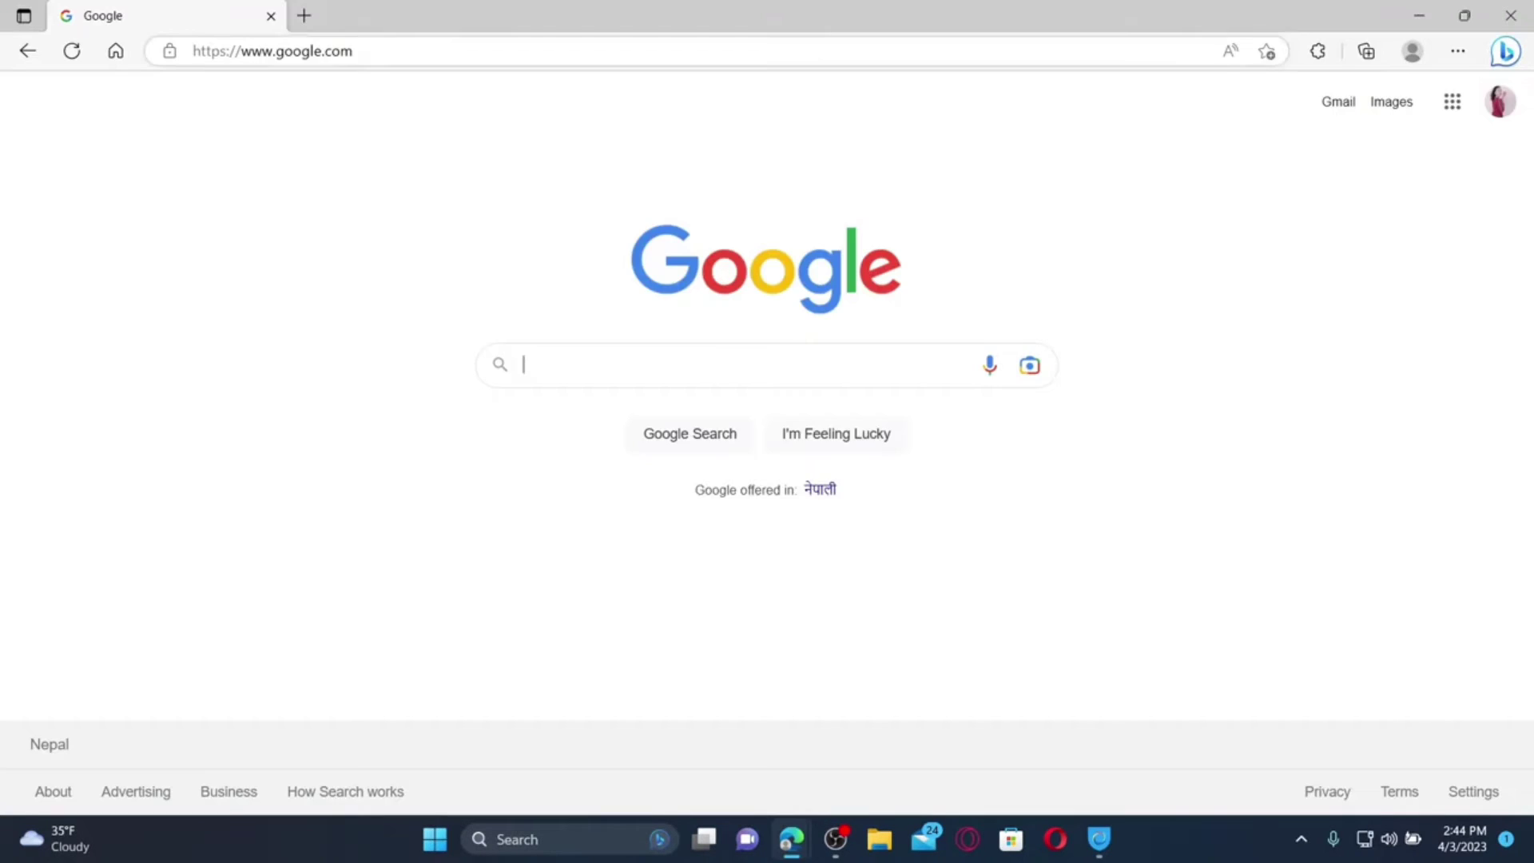
left_click(383, 51)
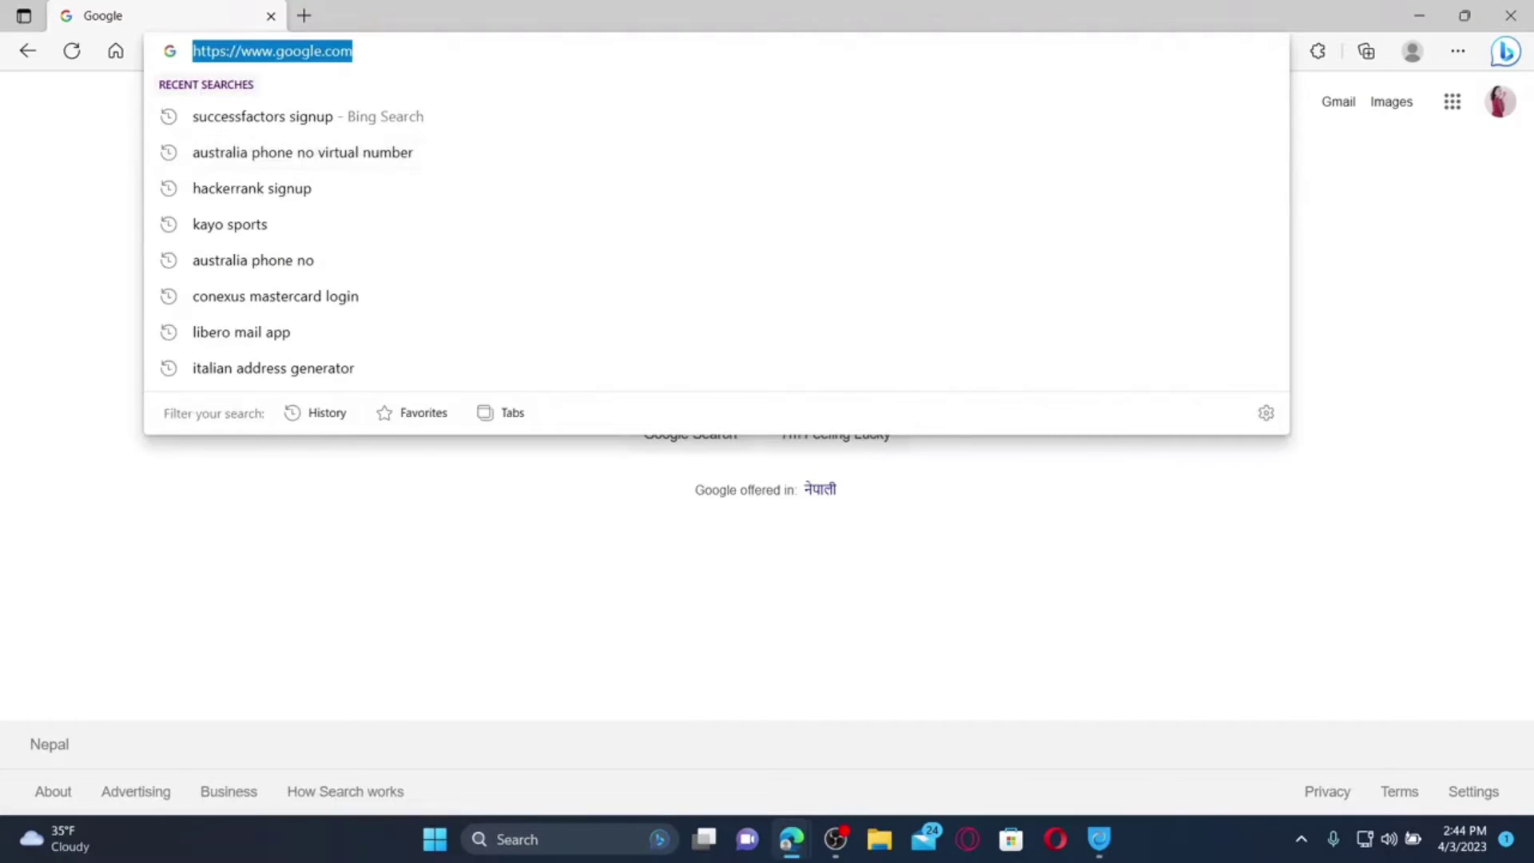
type("www.hackerrank.com")
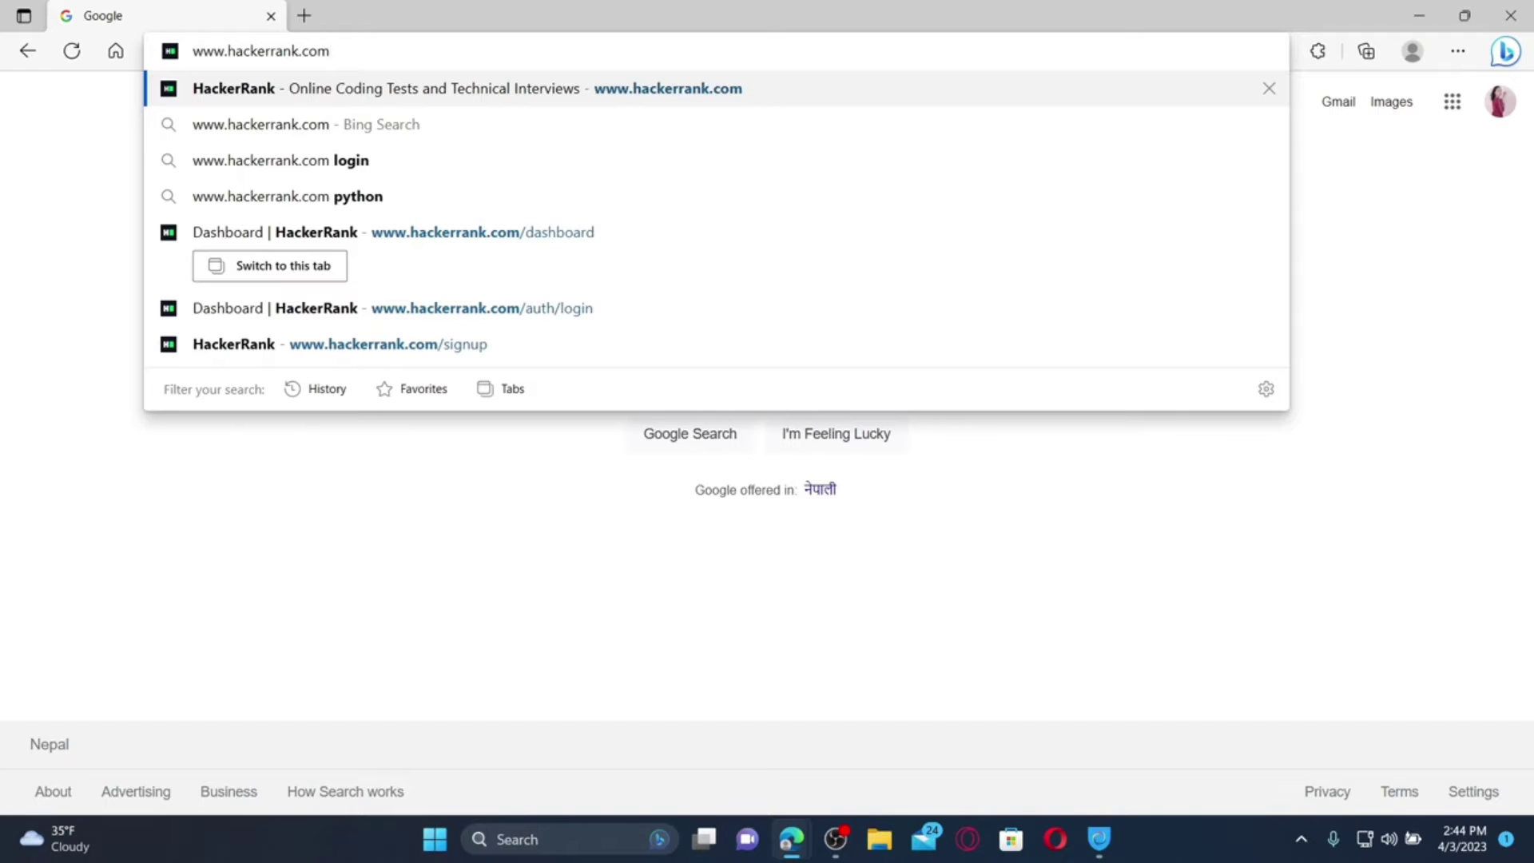
key("Return")
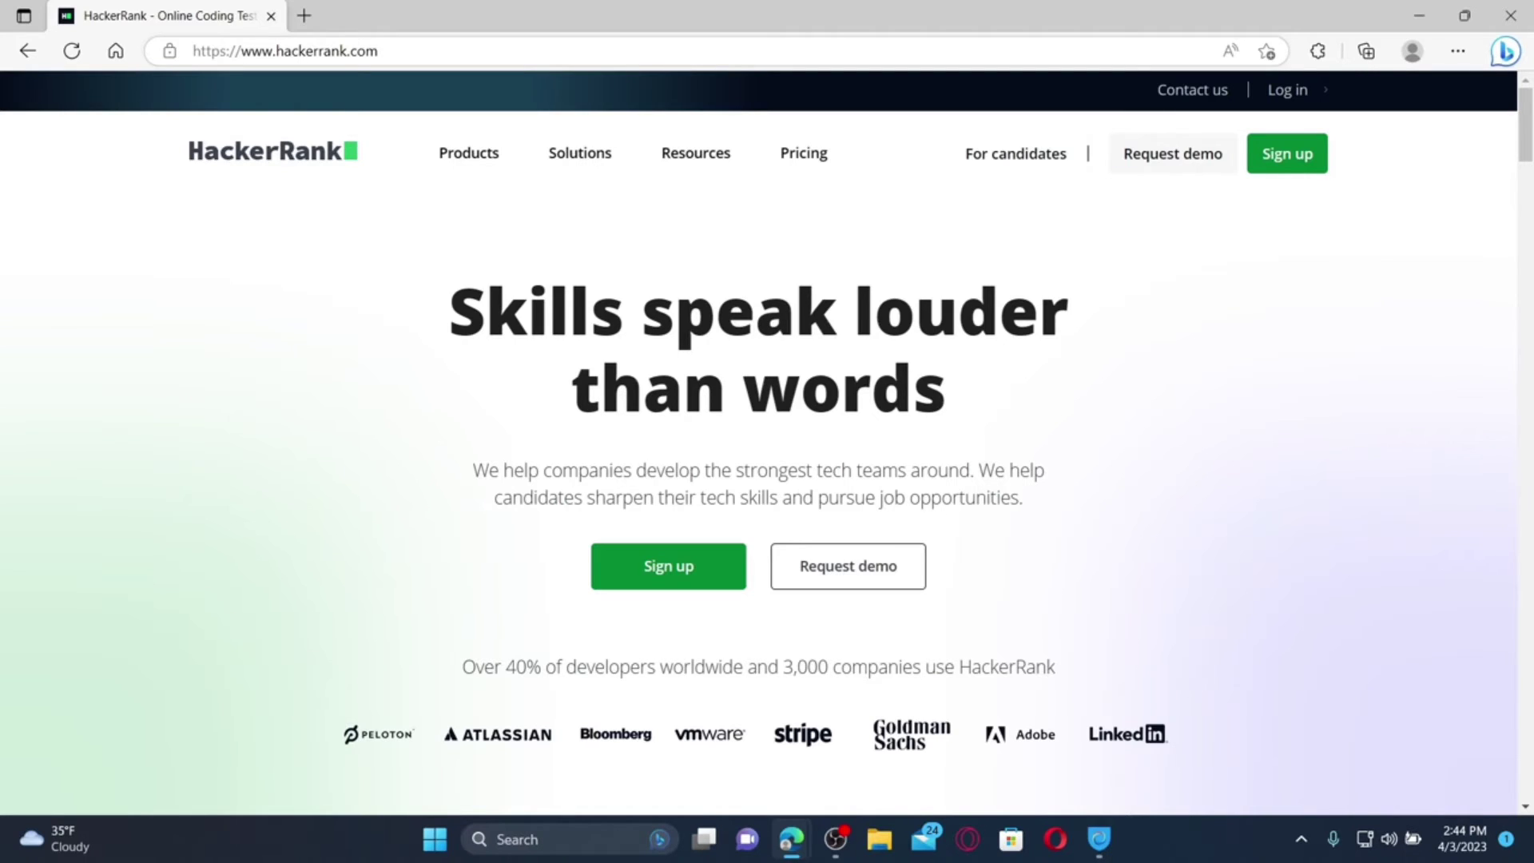
Go to the HackerRank developer Login page and select the email field
left_click(1296, 93)
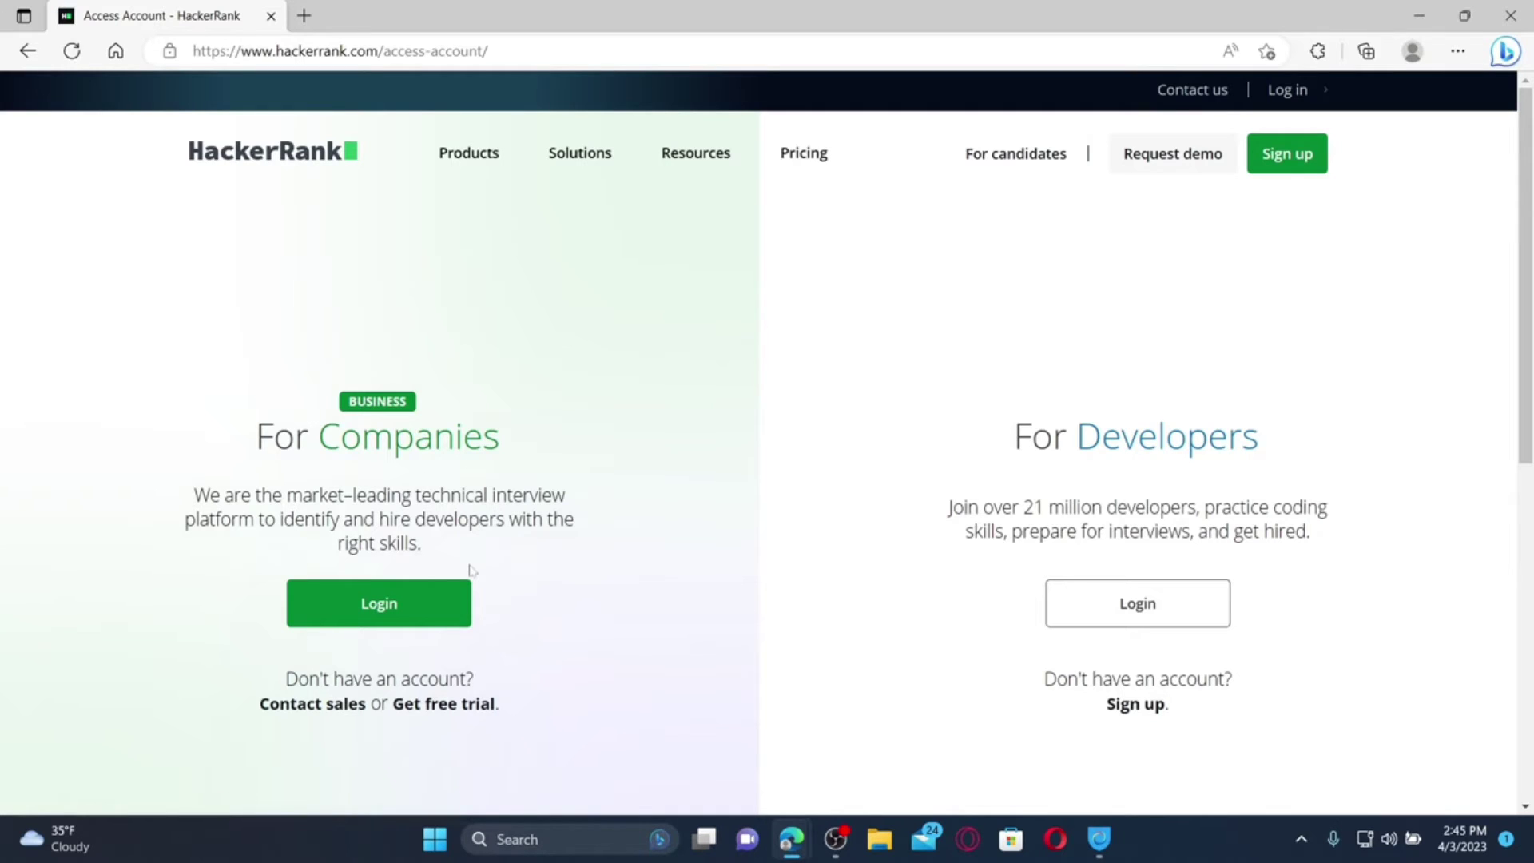
left_click(1172, 605)
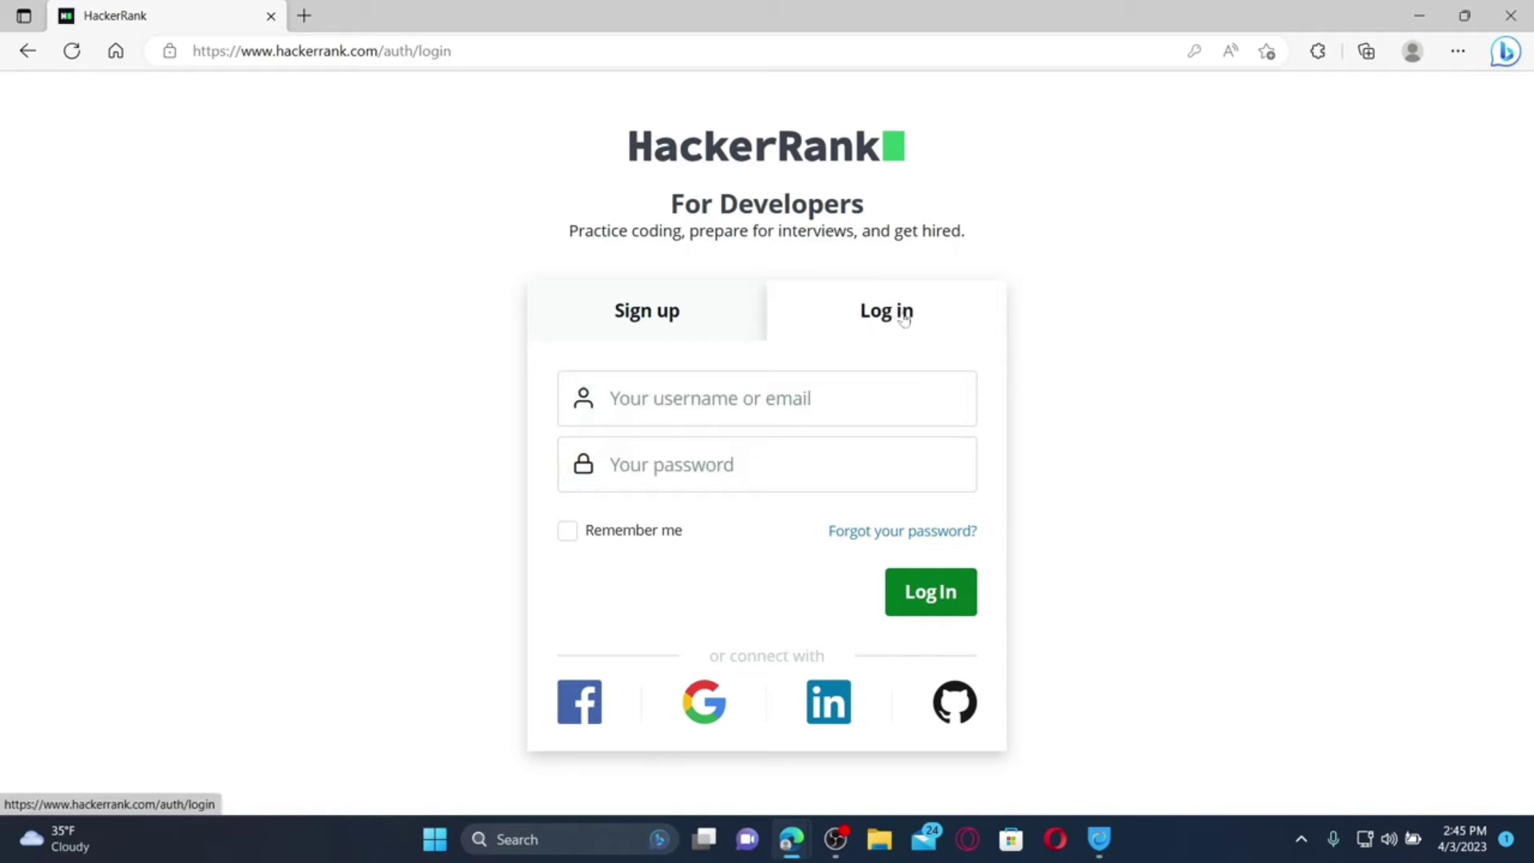
left_click(825, 328)
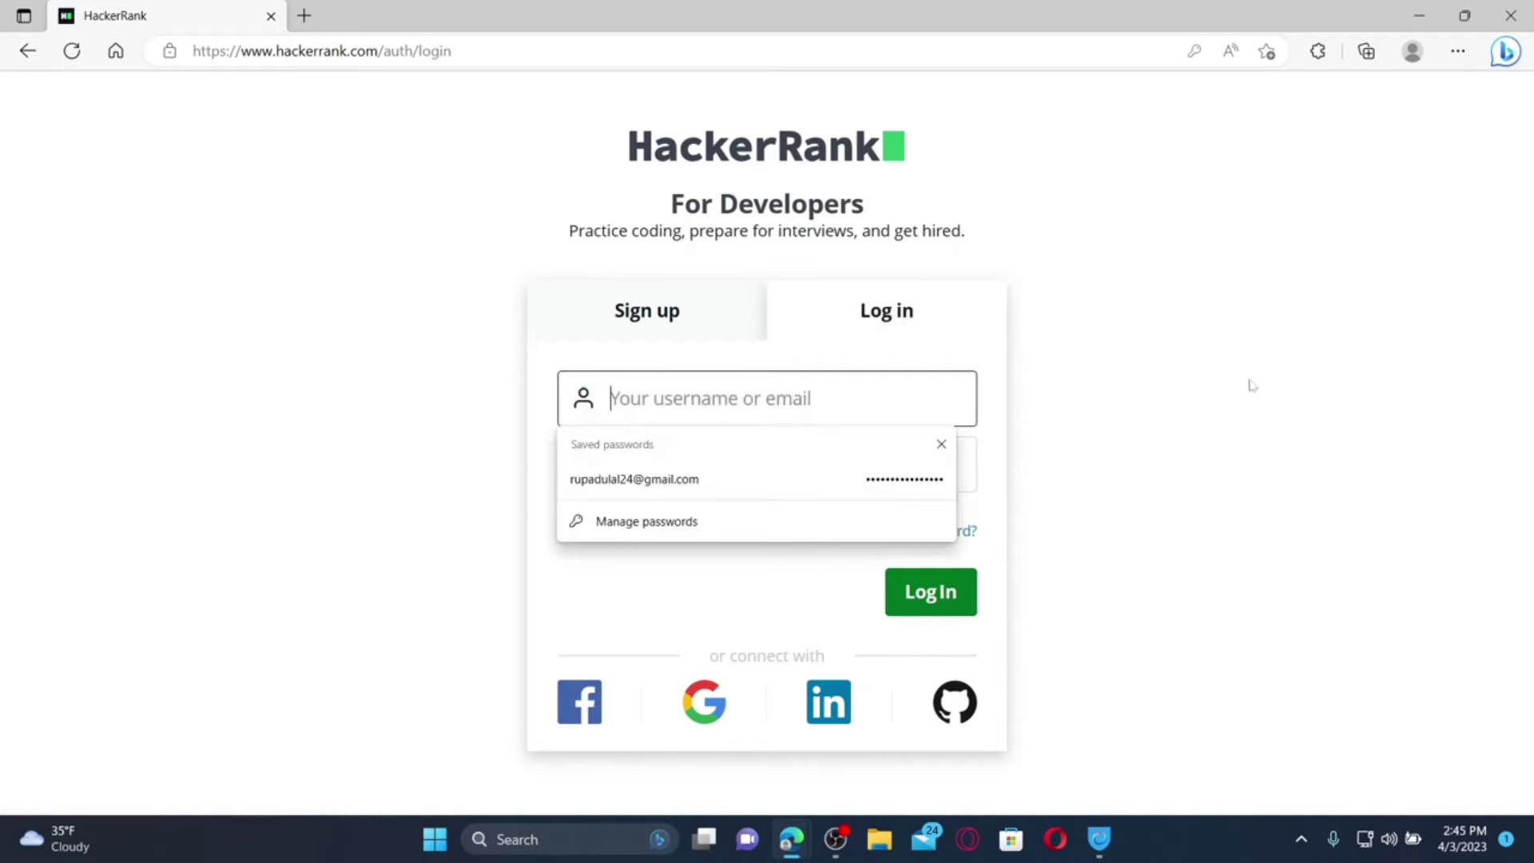
left_click(941, 444)
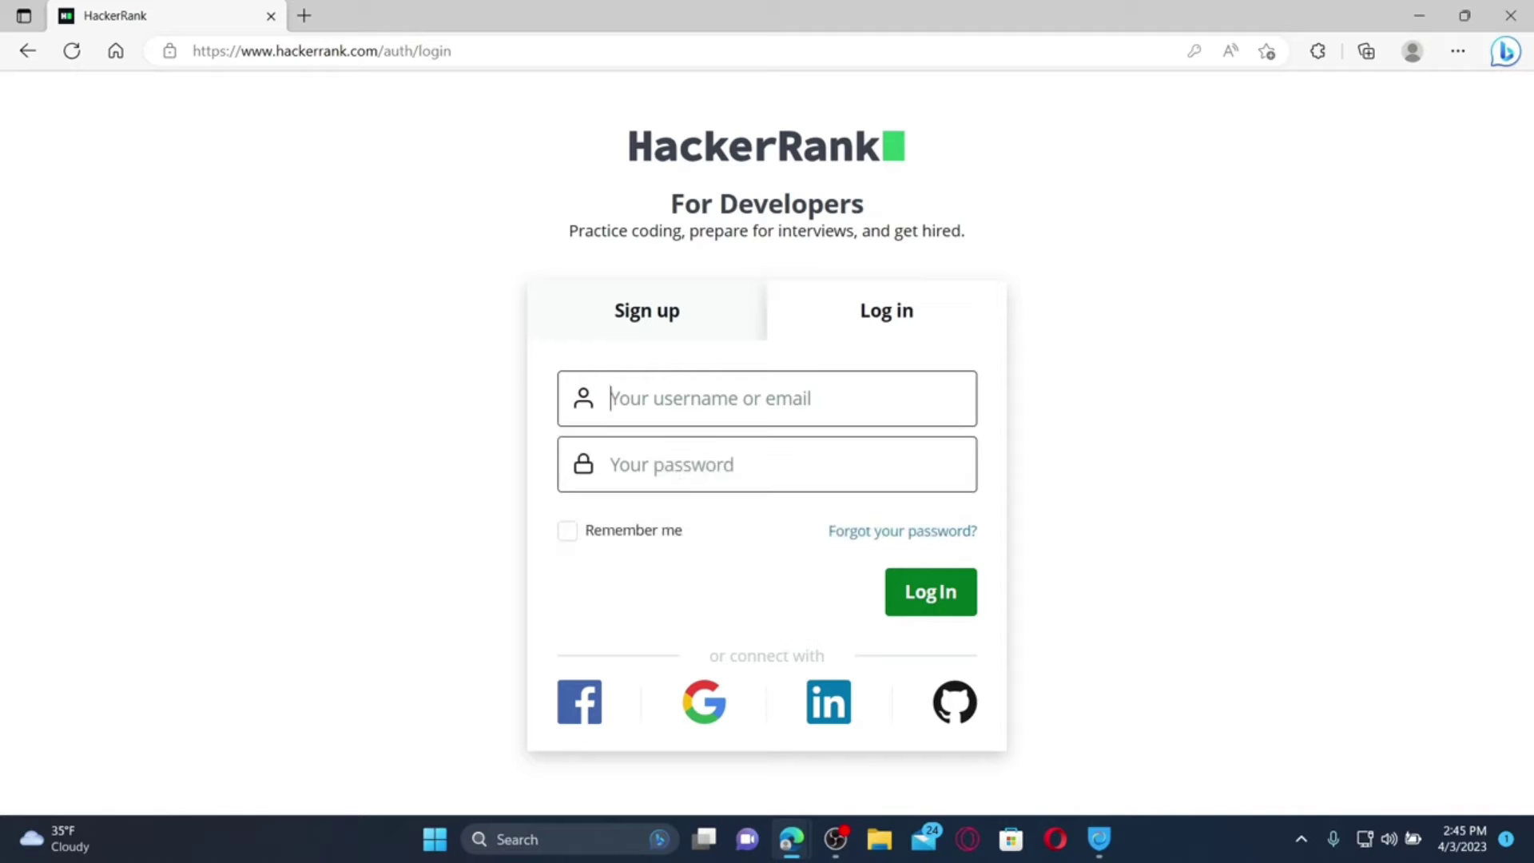
Autofill the saved account email and password
key("Down")
key("Return")
key("Tab")
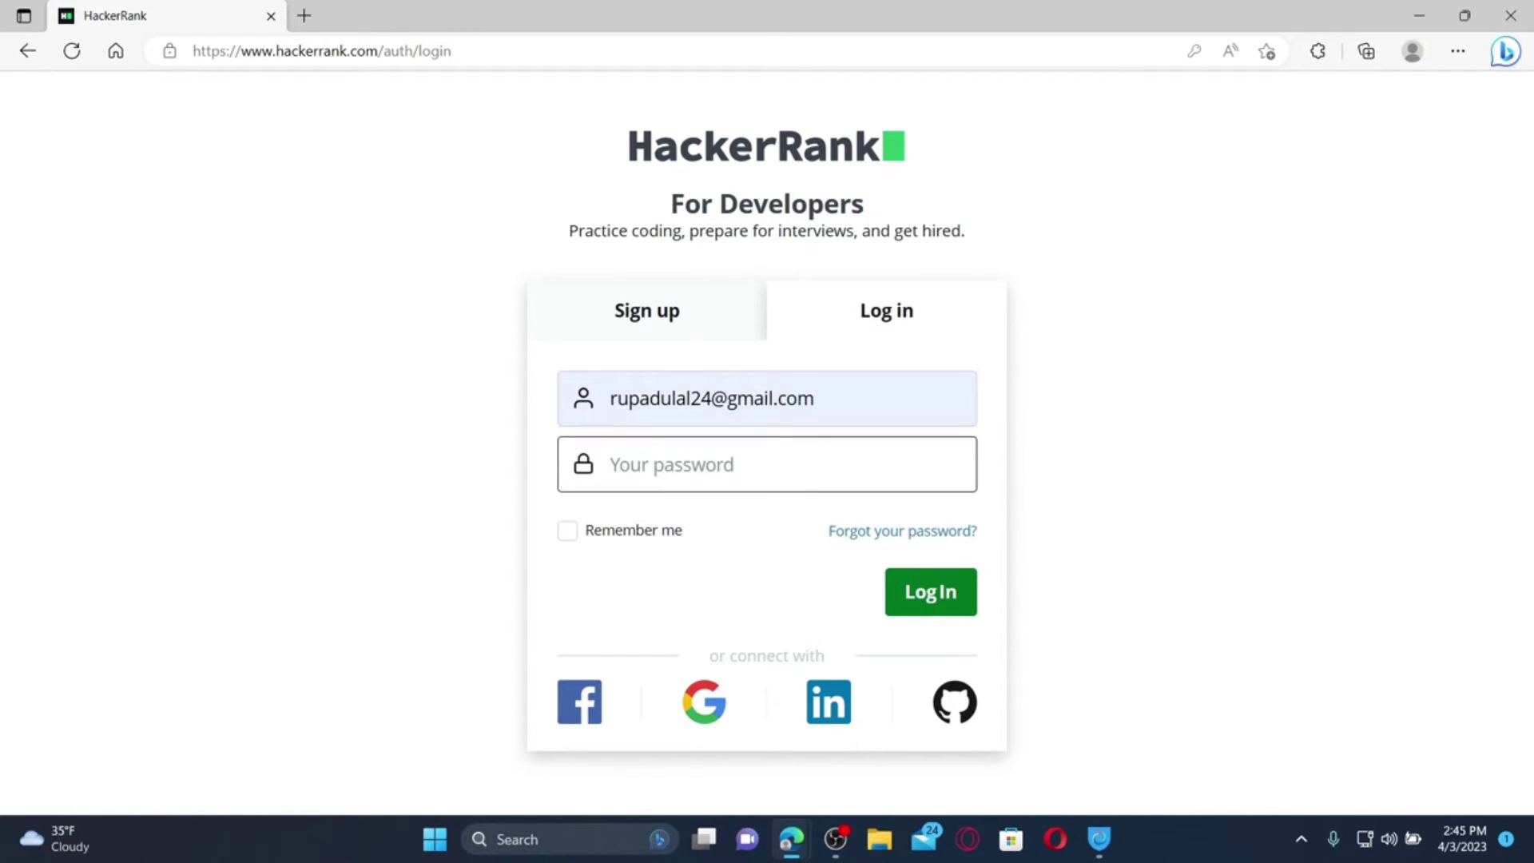
key("Down")
key("Return")
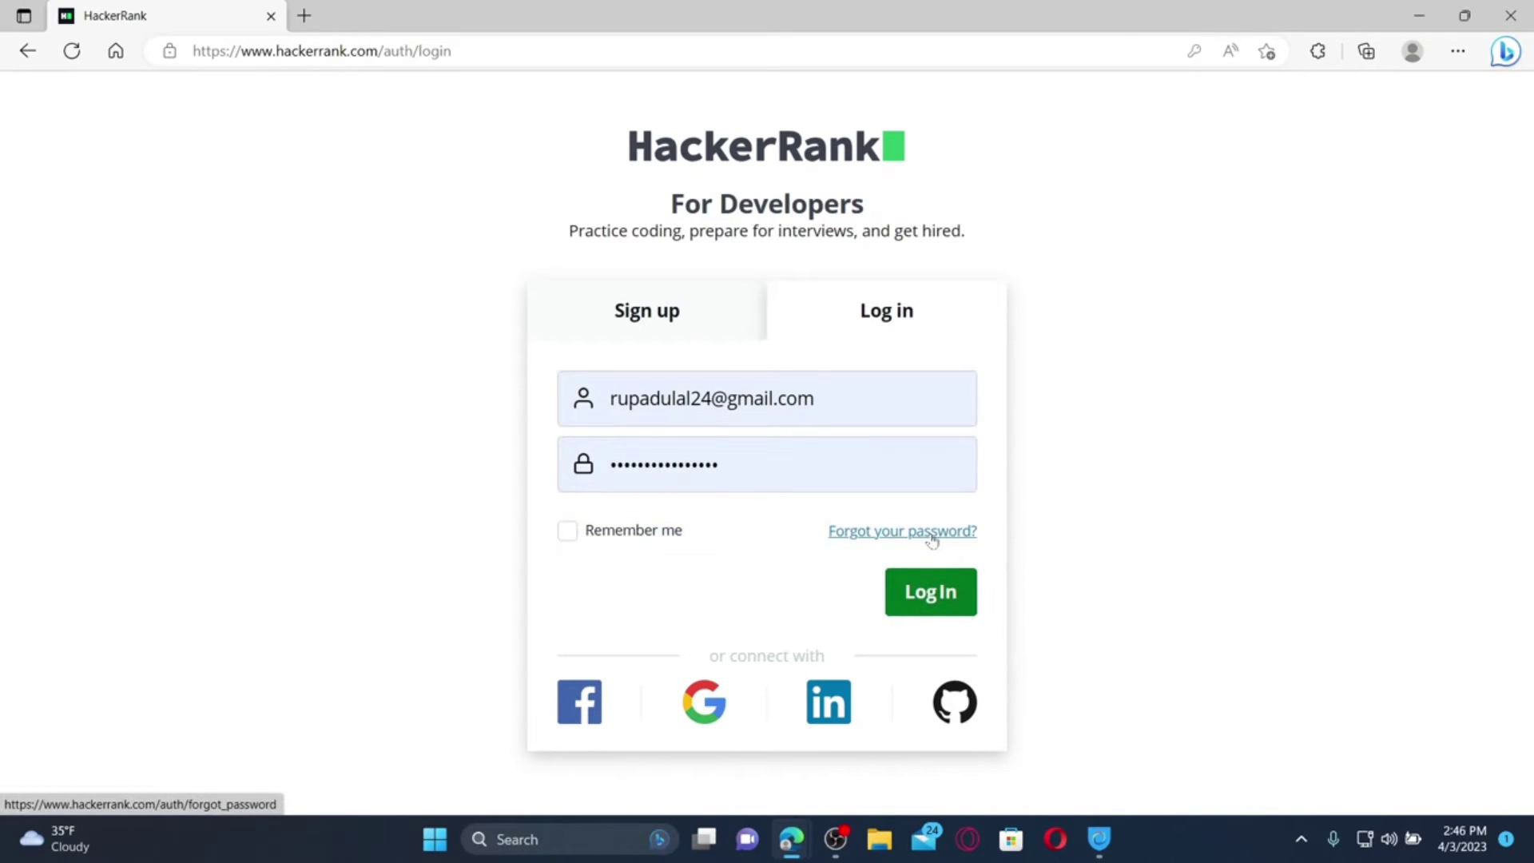
Leave Remember me checked and submit the login
left_click(567, 533)
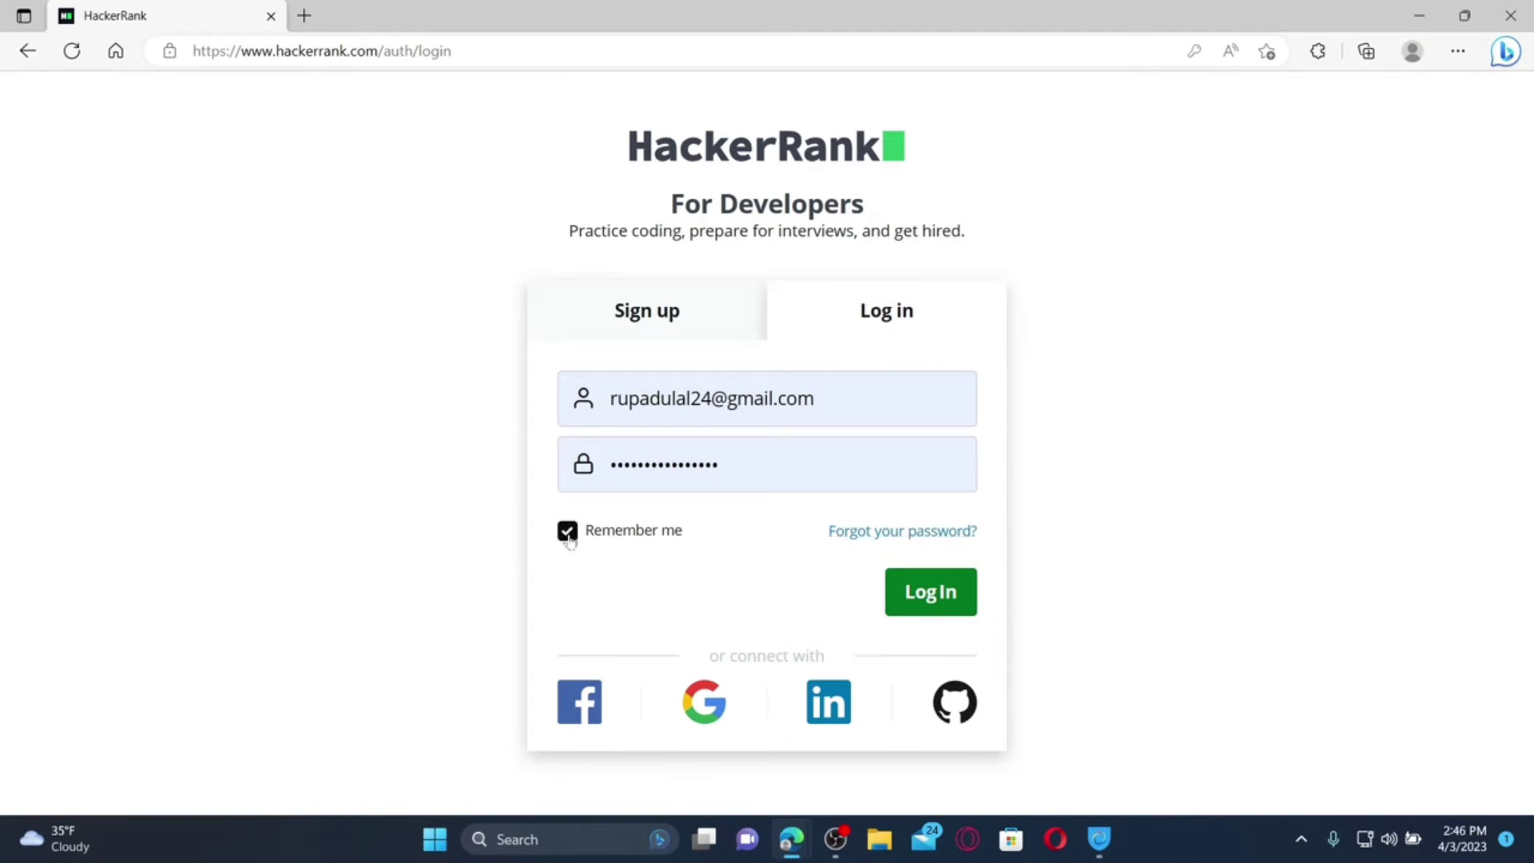
left_click(569, 540)
left_click(569, 540)
left_click(943, 591)
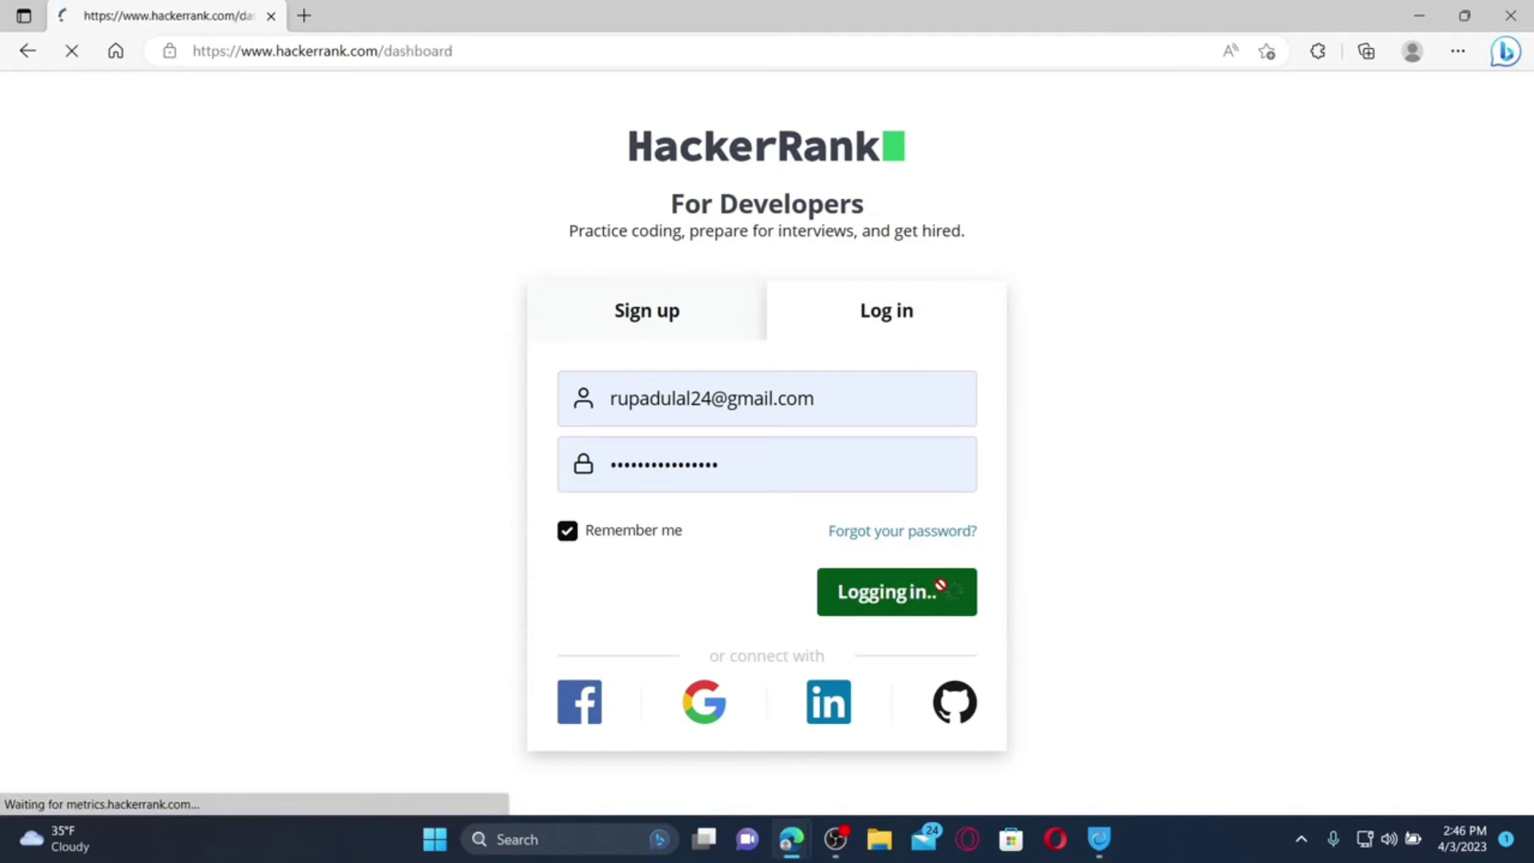
scroll(758, 572, "down", 4)
scroll(759, 572, "down", 2)
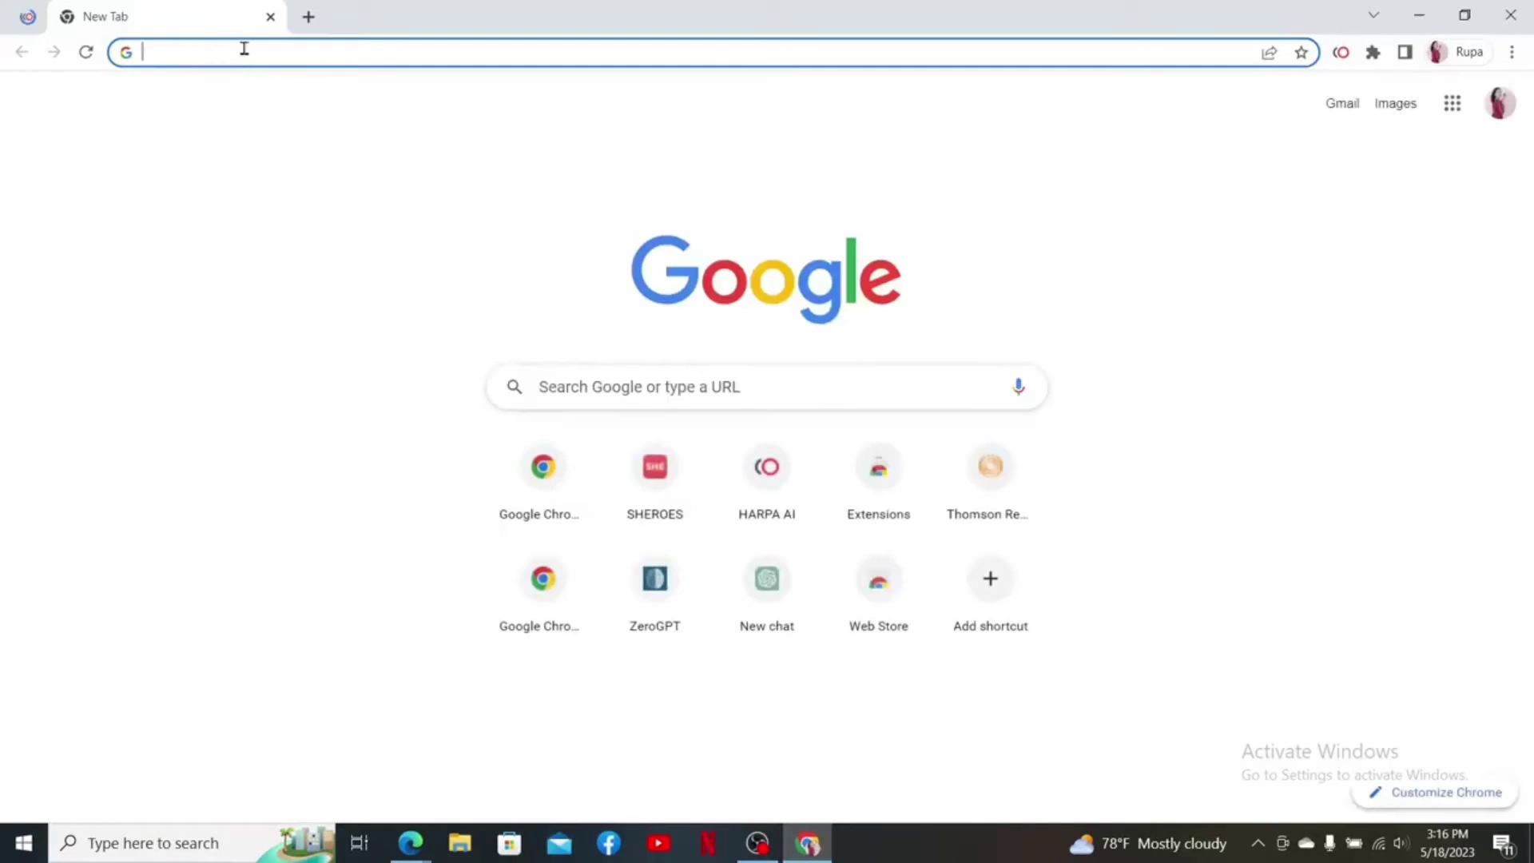
Enter hackerrank.com in Chrome's address bar
type("hackerrank.com")
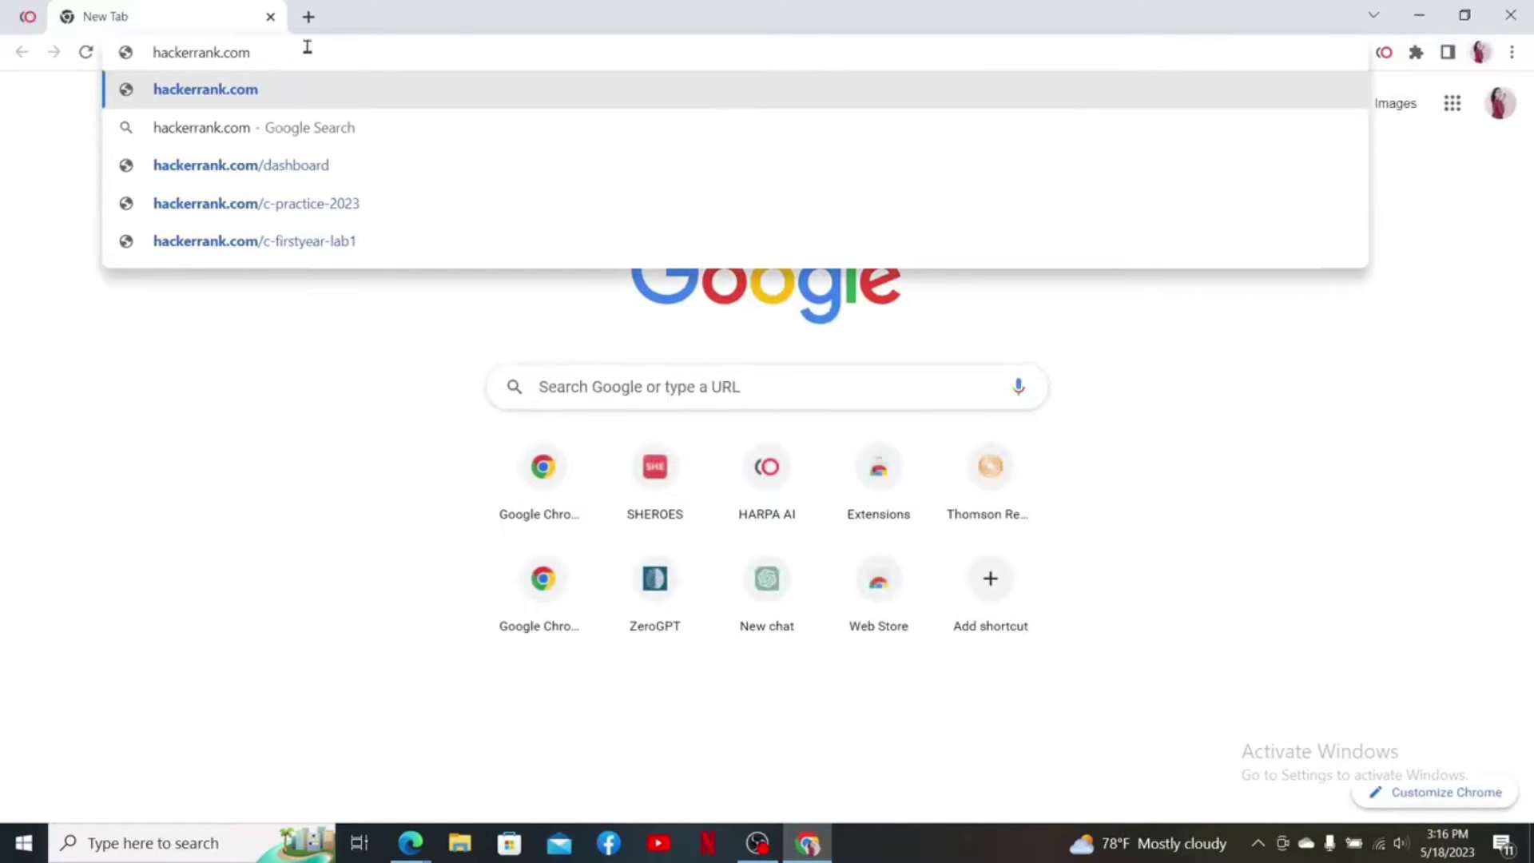
key("Return")
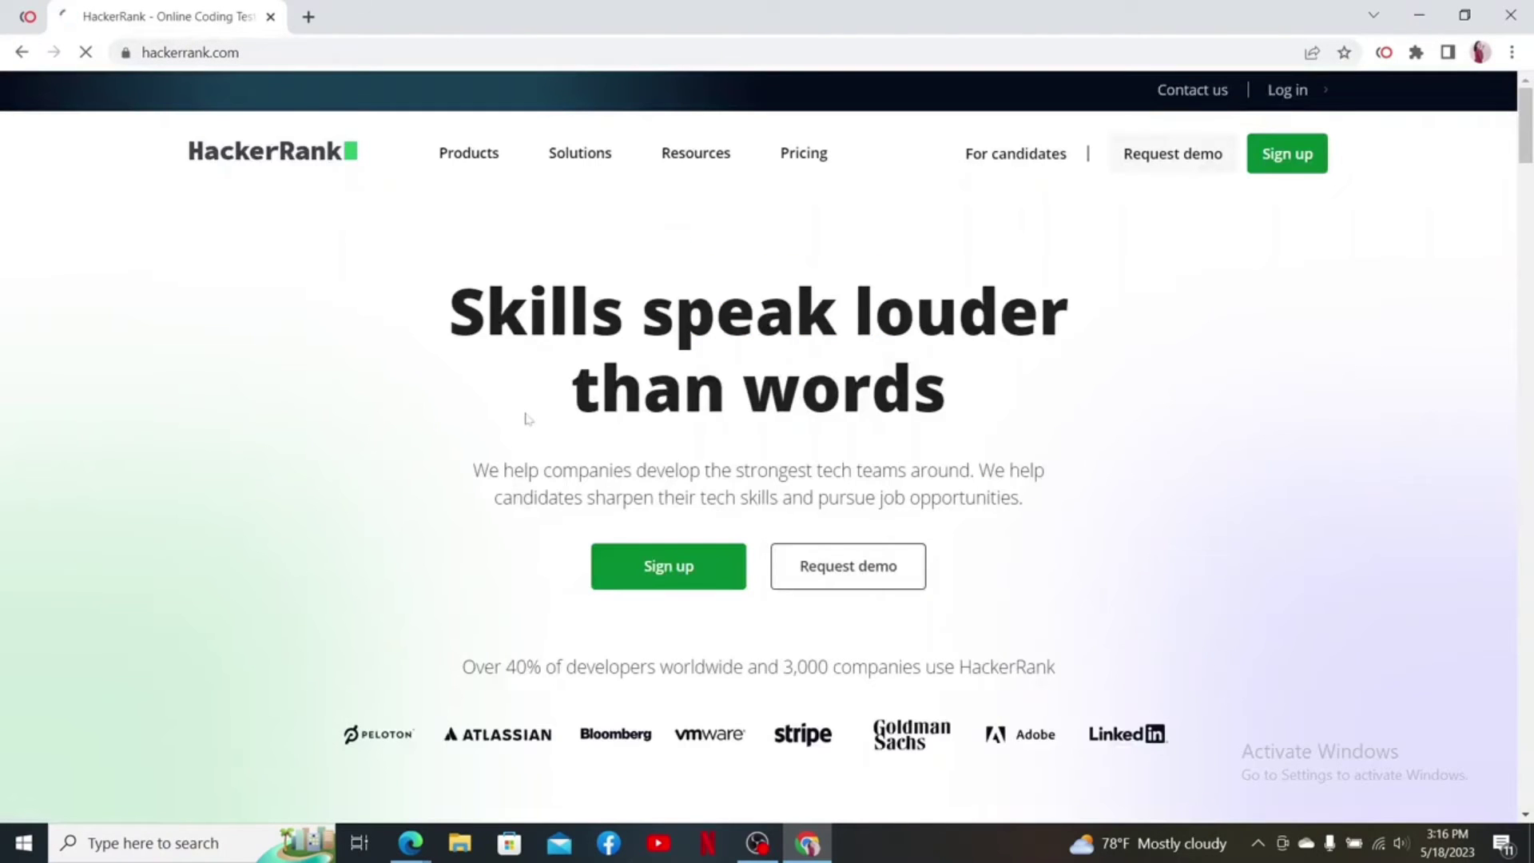
Log in as a developer with the Google icon, then choose Settings from the profile menu
left_click(1296, 91)
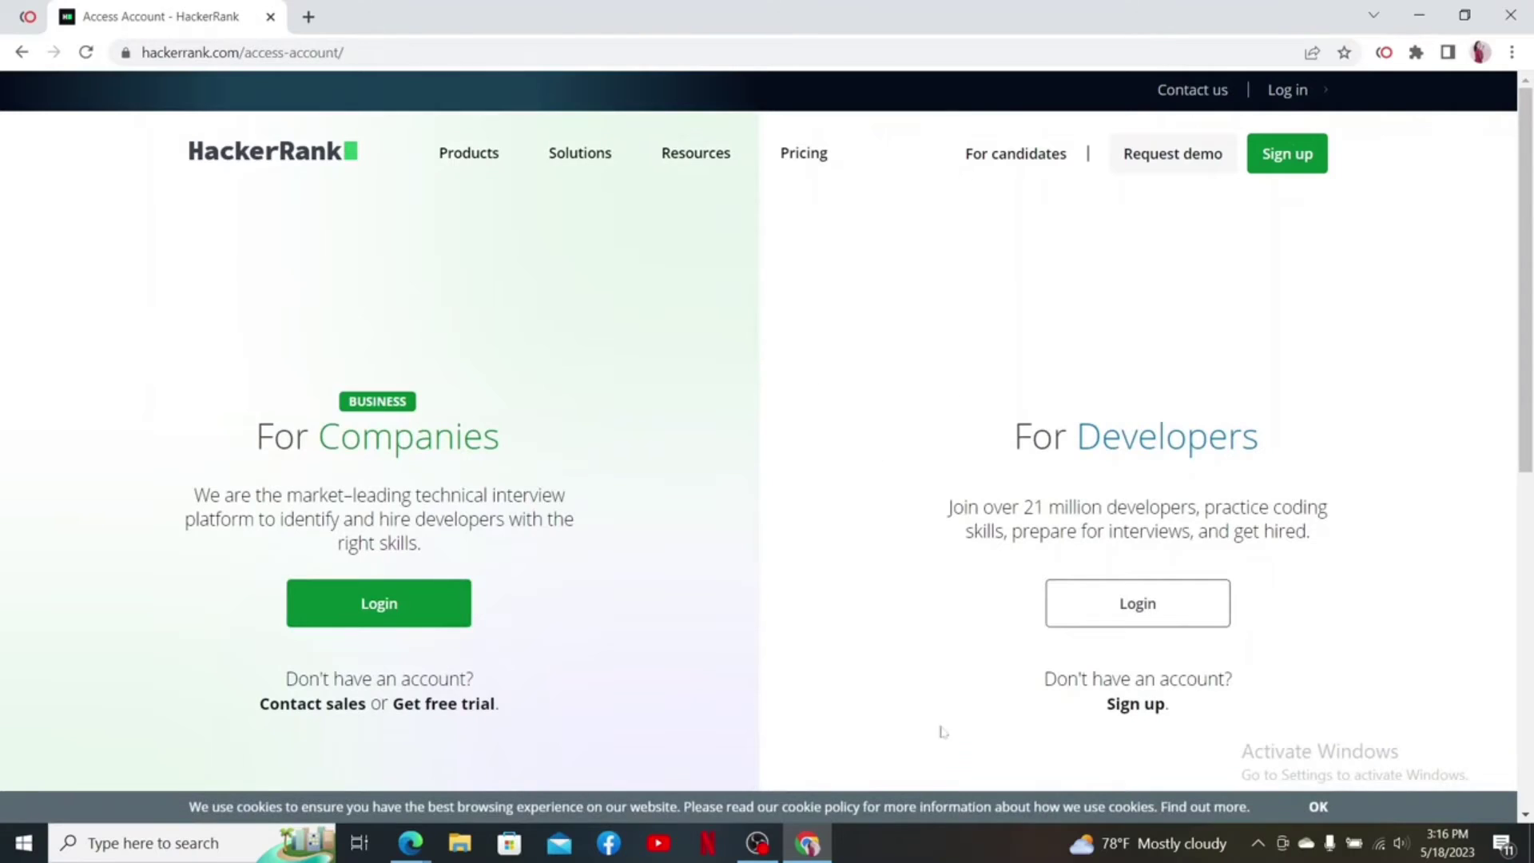
left_click(1134, 604)
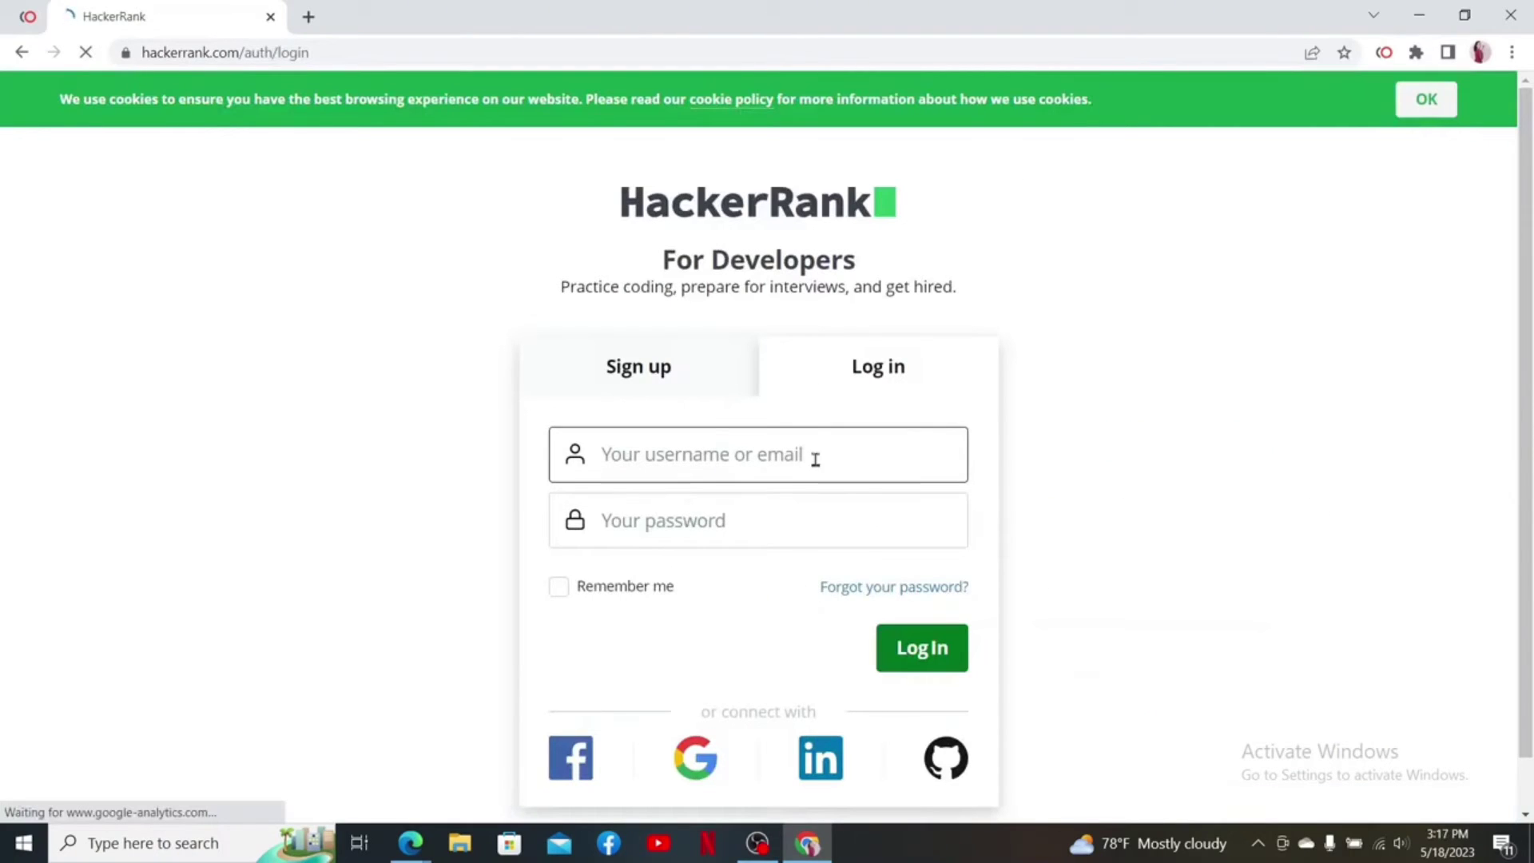
left_click(697, 717)
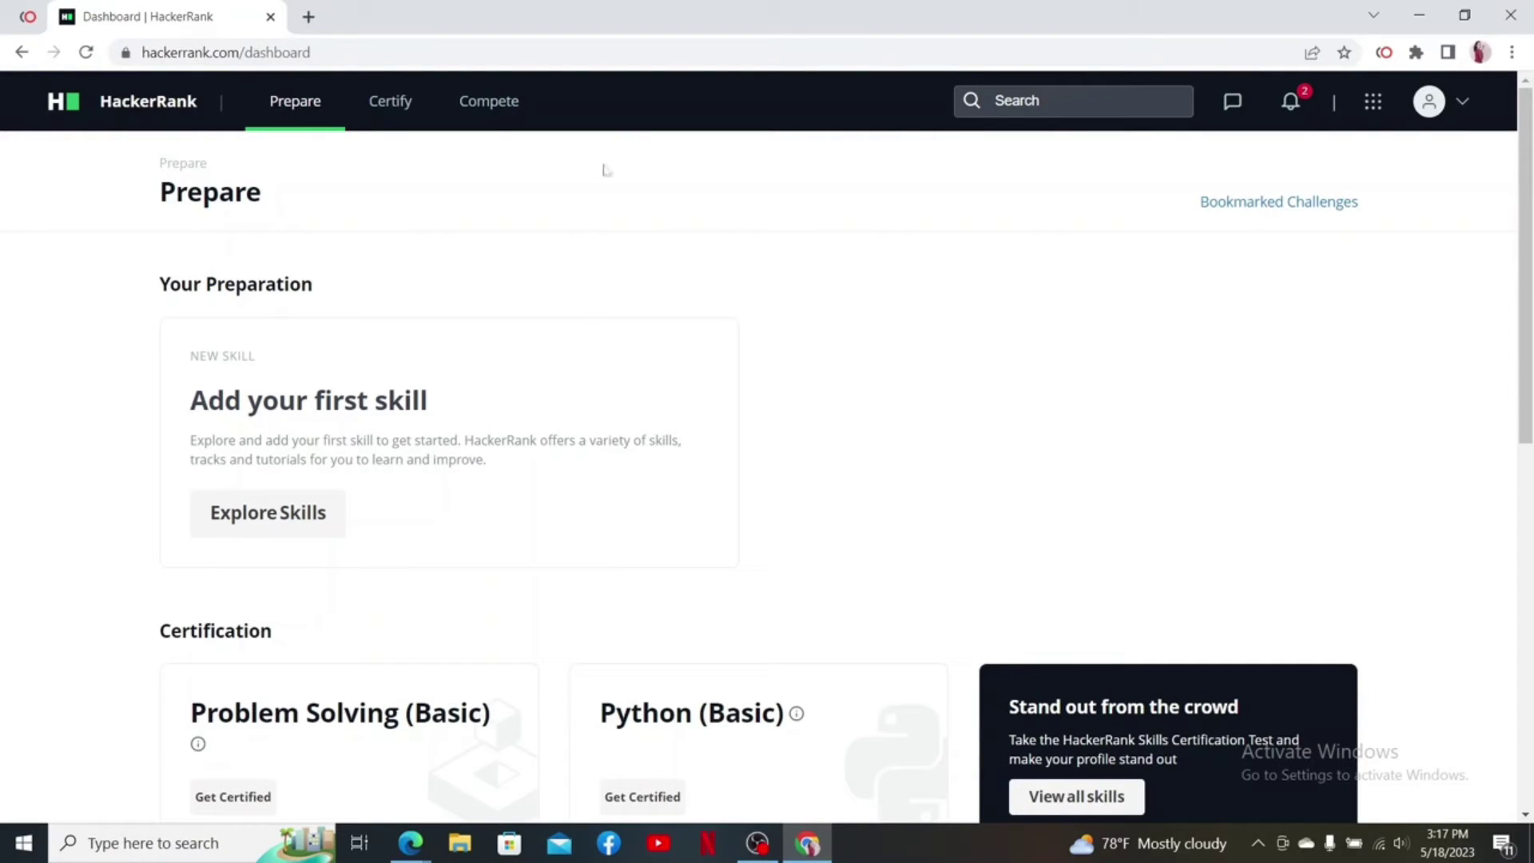
left_click(1461, 106)
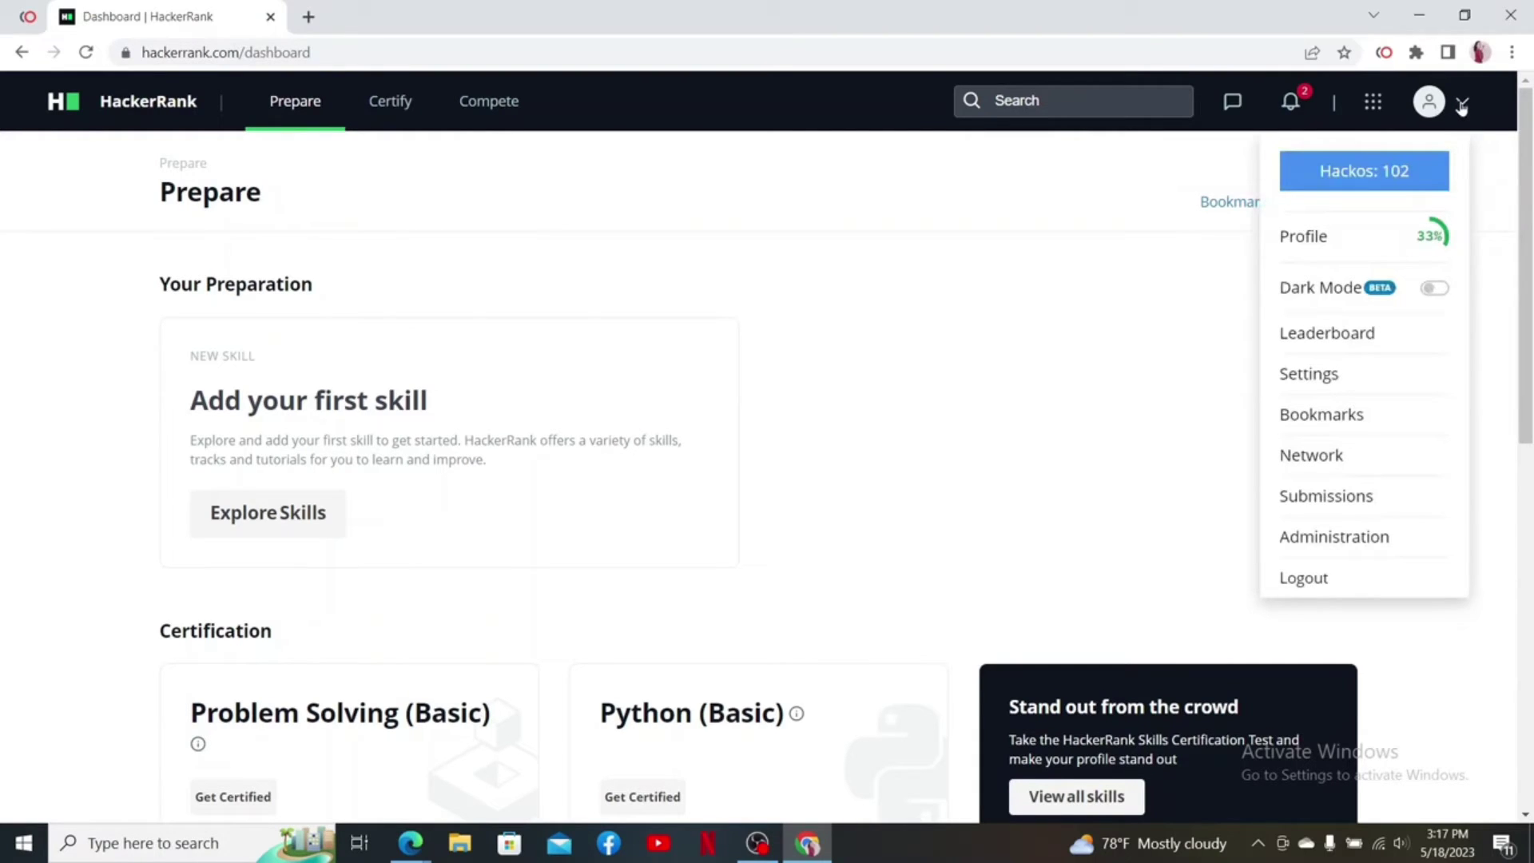
left_click(1325, 388)
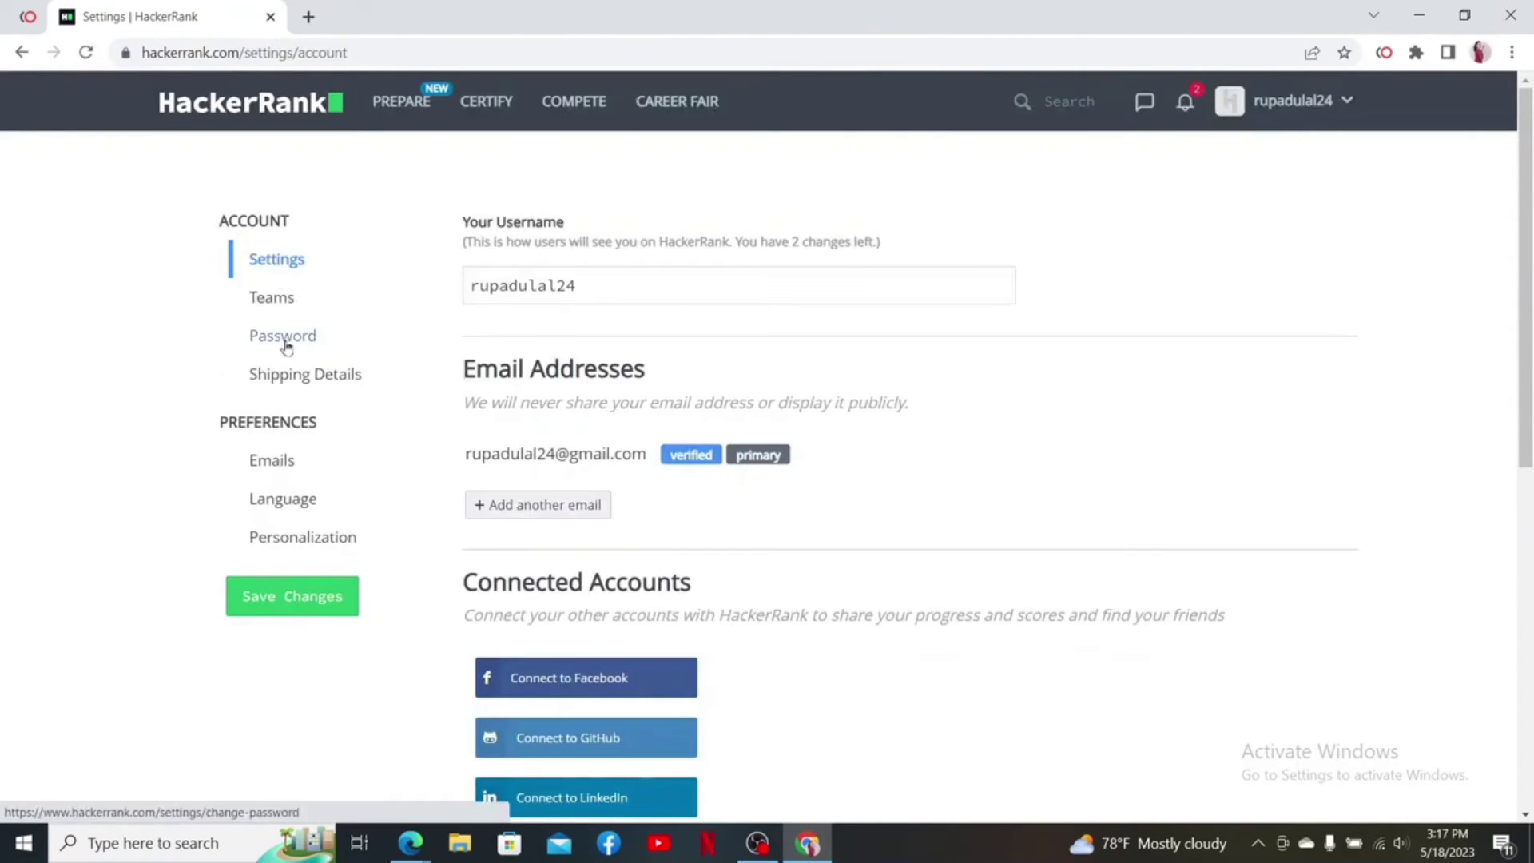
On the Password tab, enter the current password, enter and confirm the new password, and submit
left_click(286, 340)
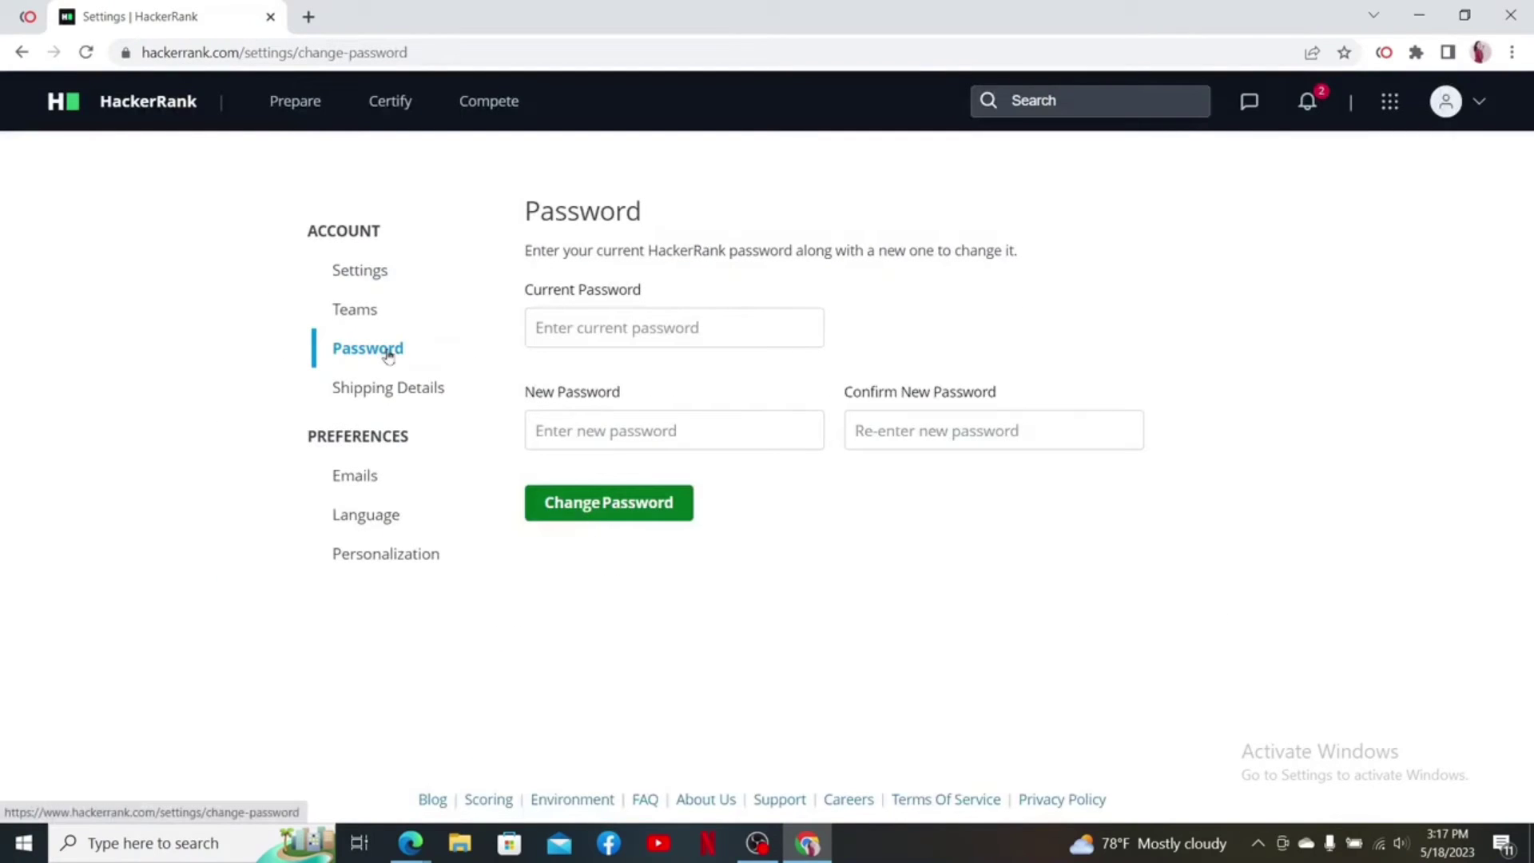
left_click(607, 338)
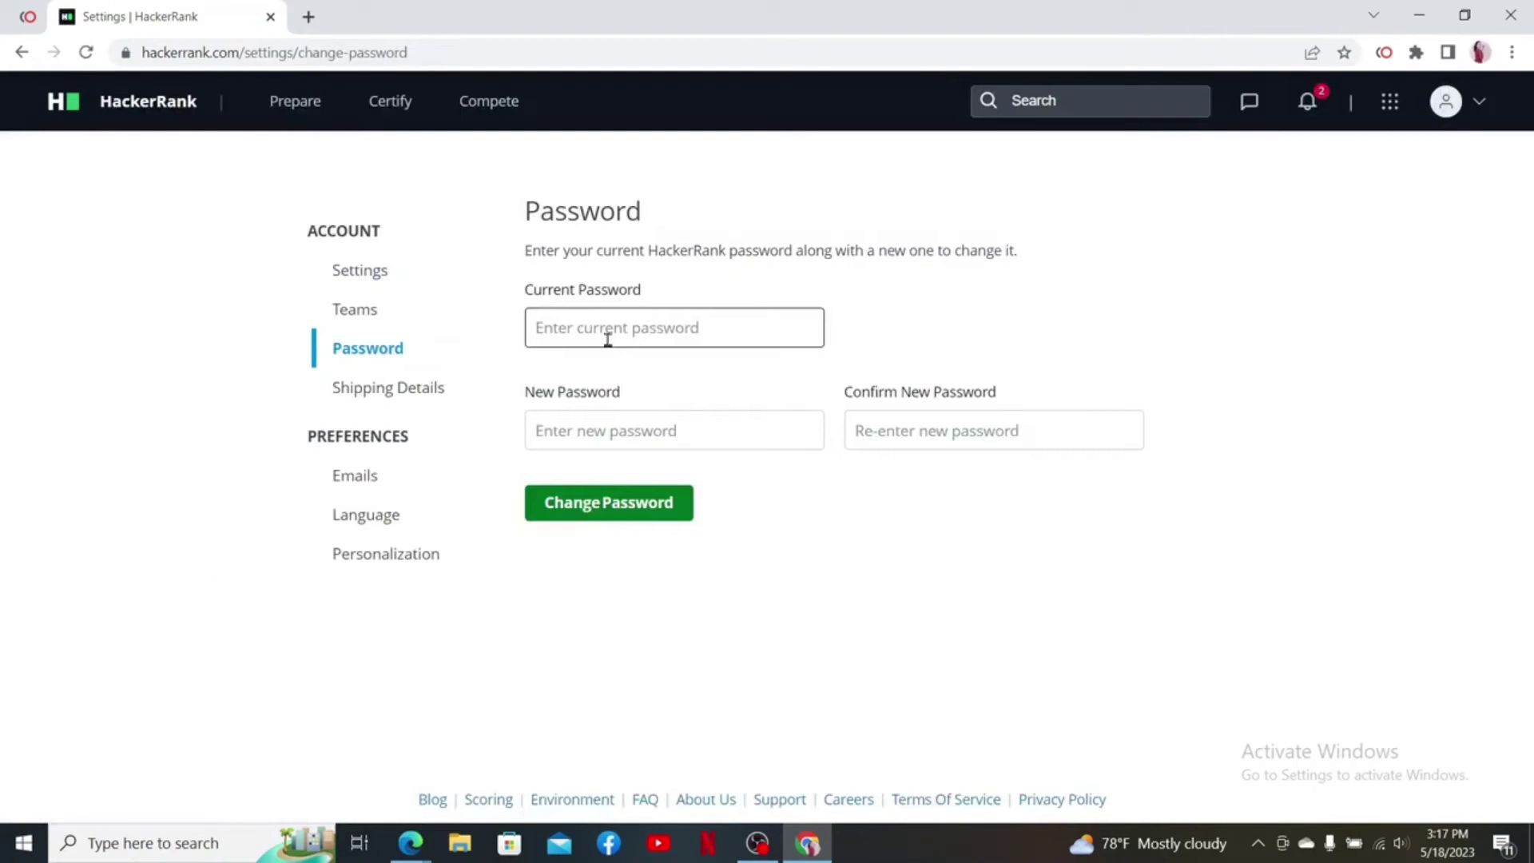
left_click(661, 335)
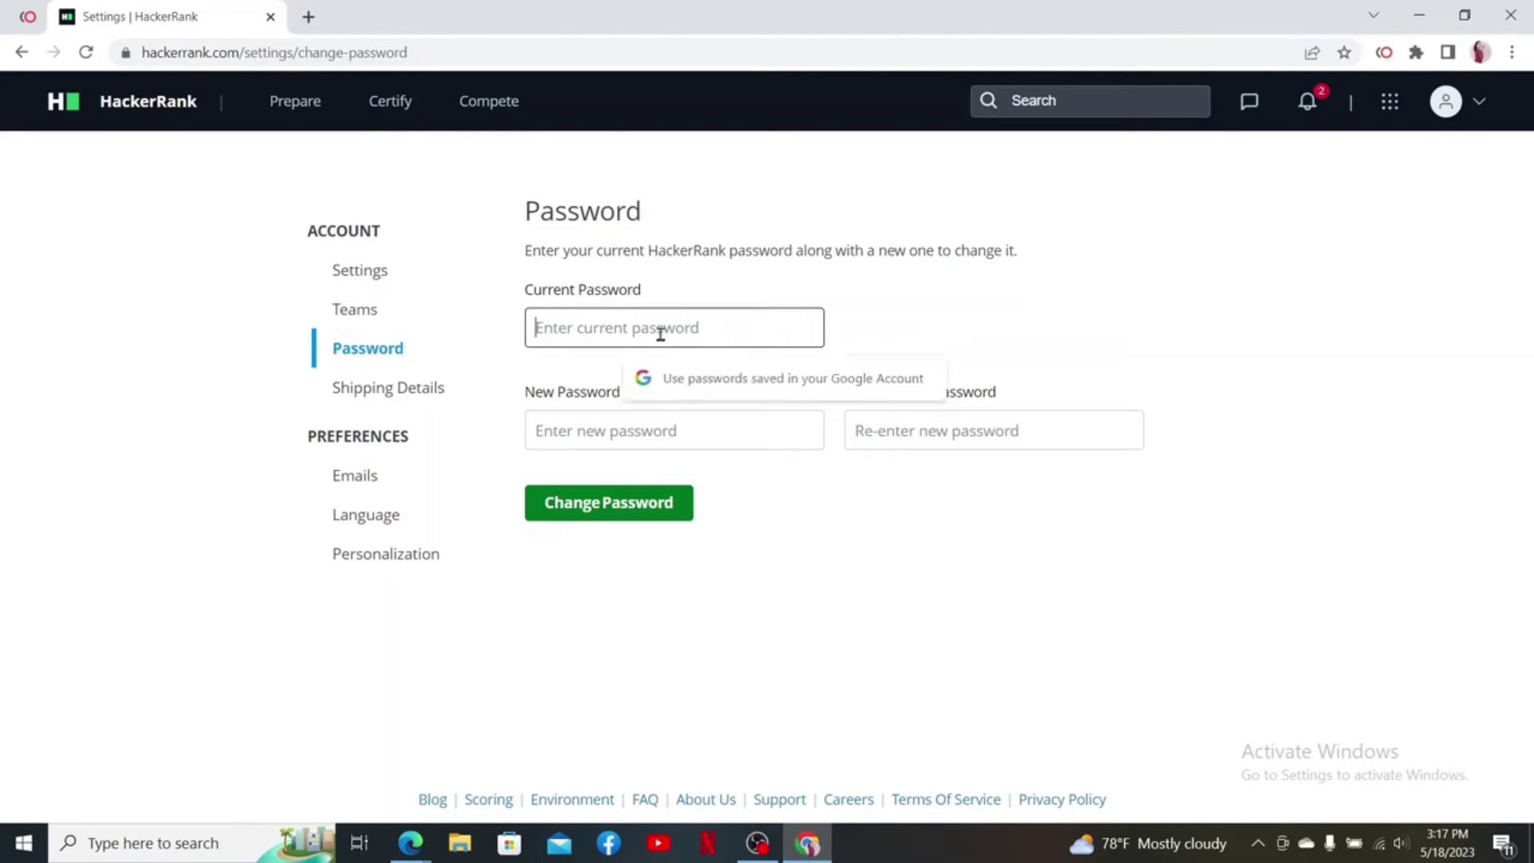
key("ctrl+v")
left_click(616, 420)
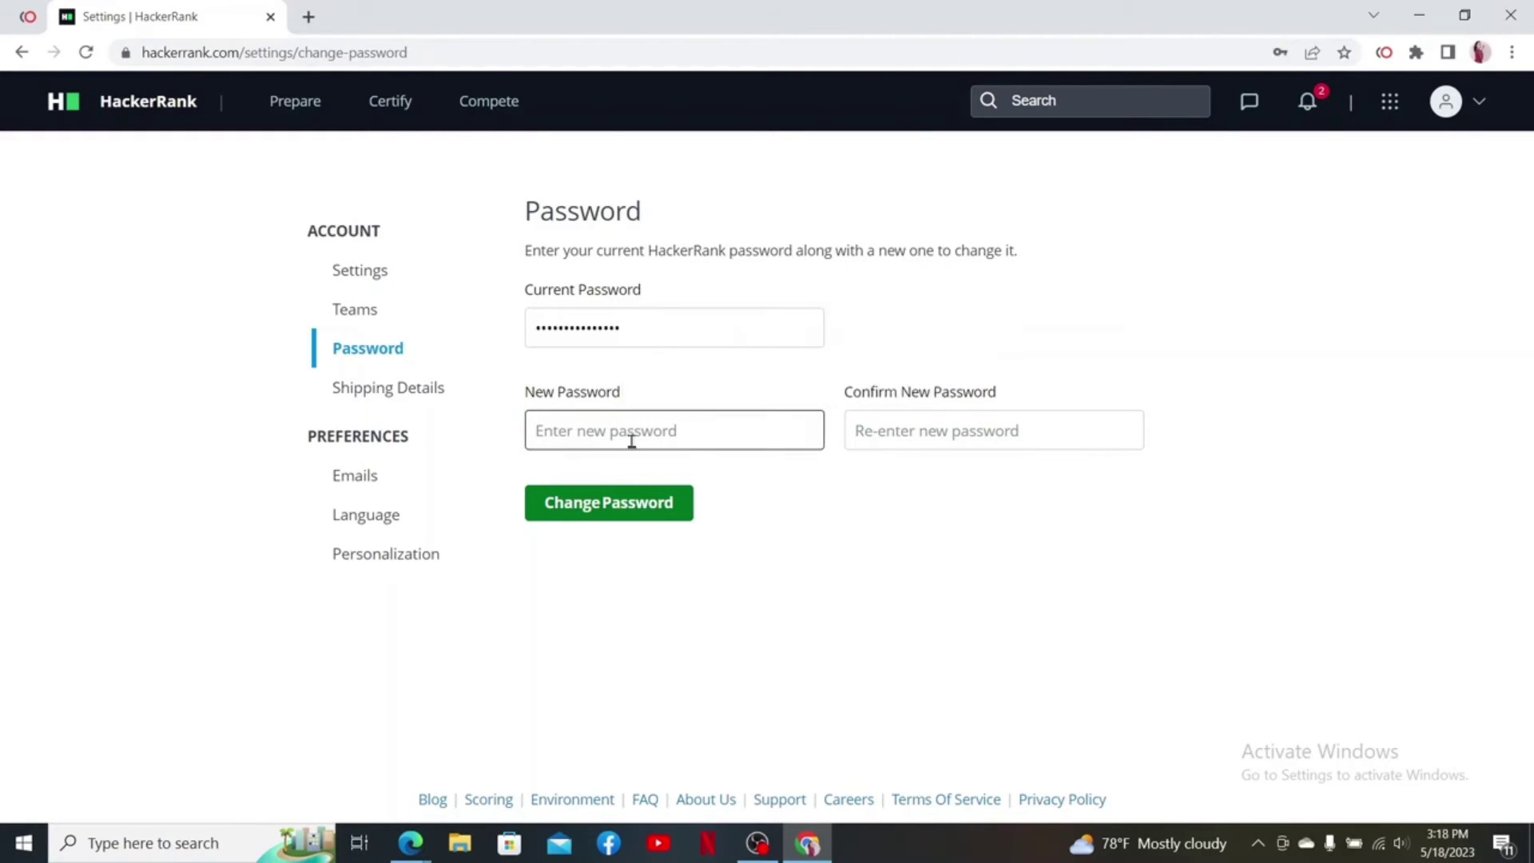
left_click(621, 437)
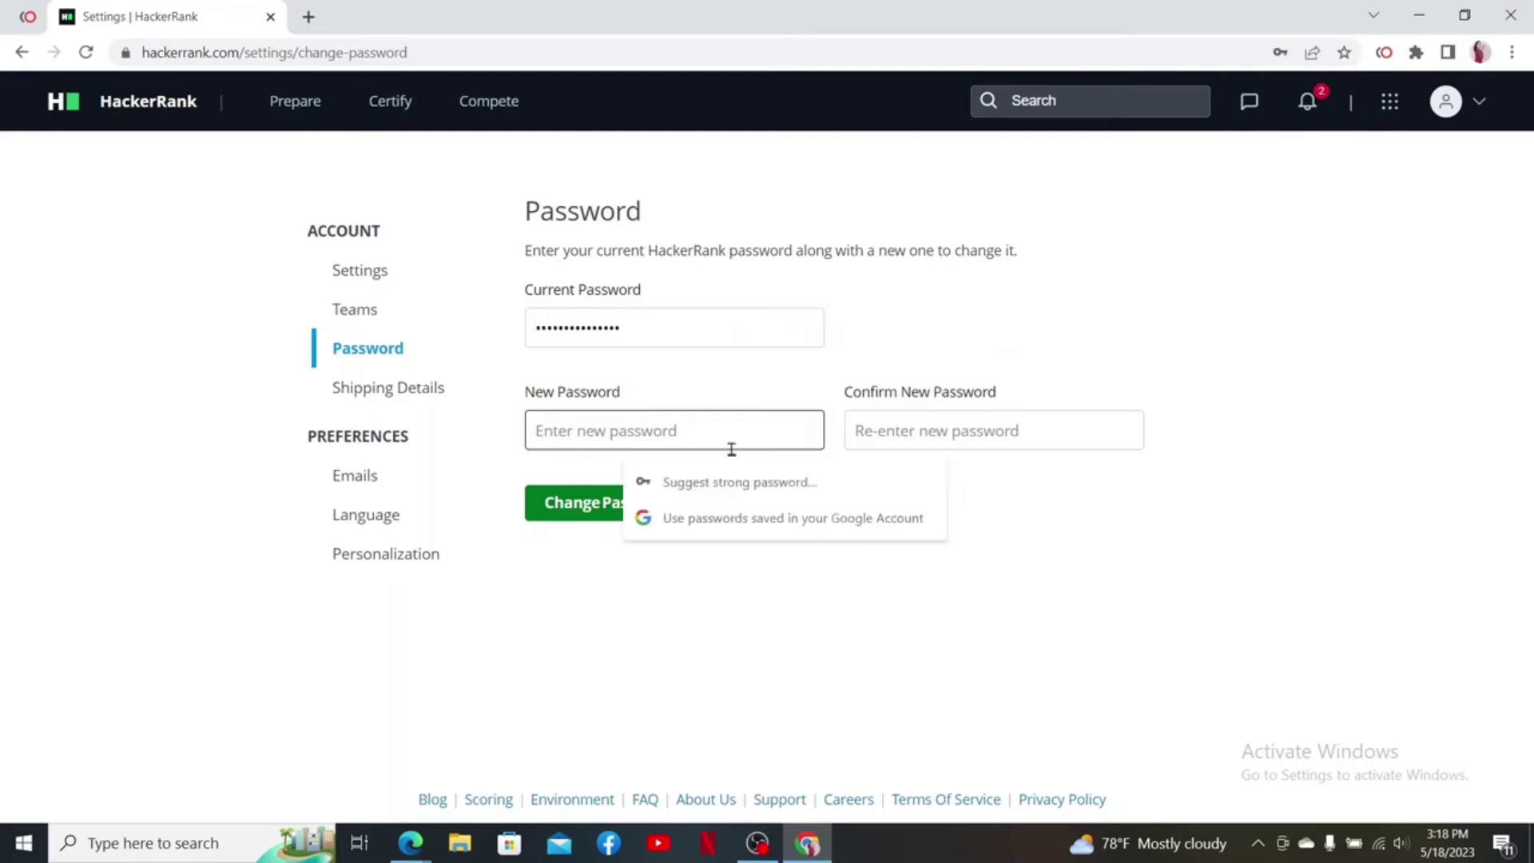
type("a")
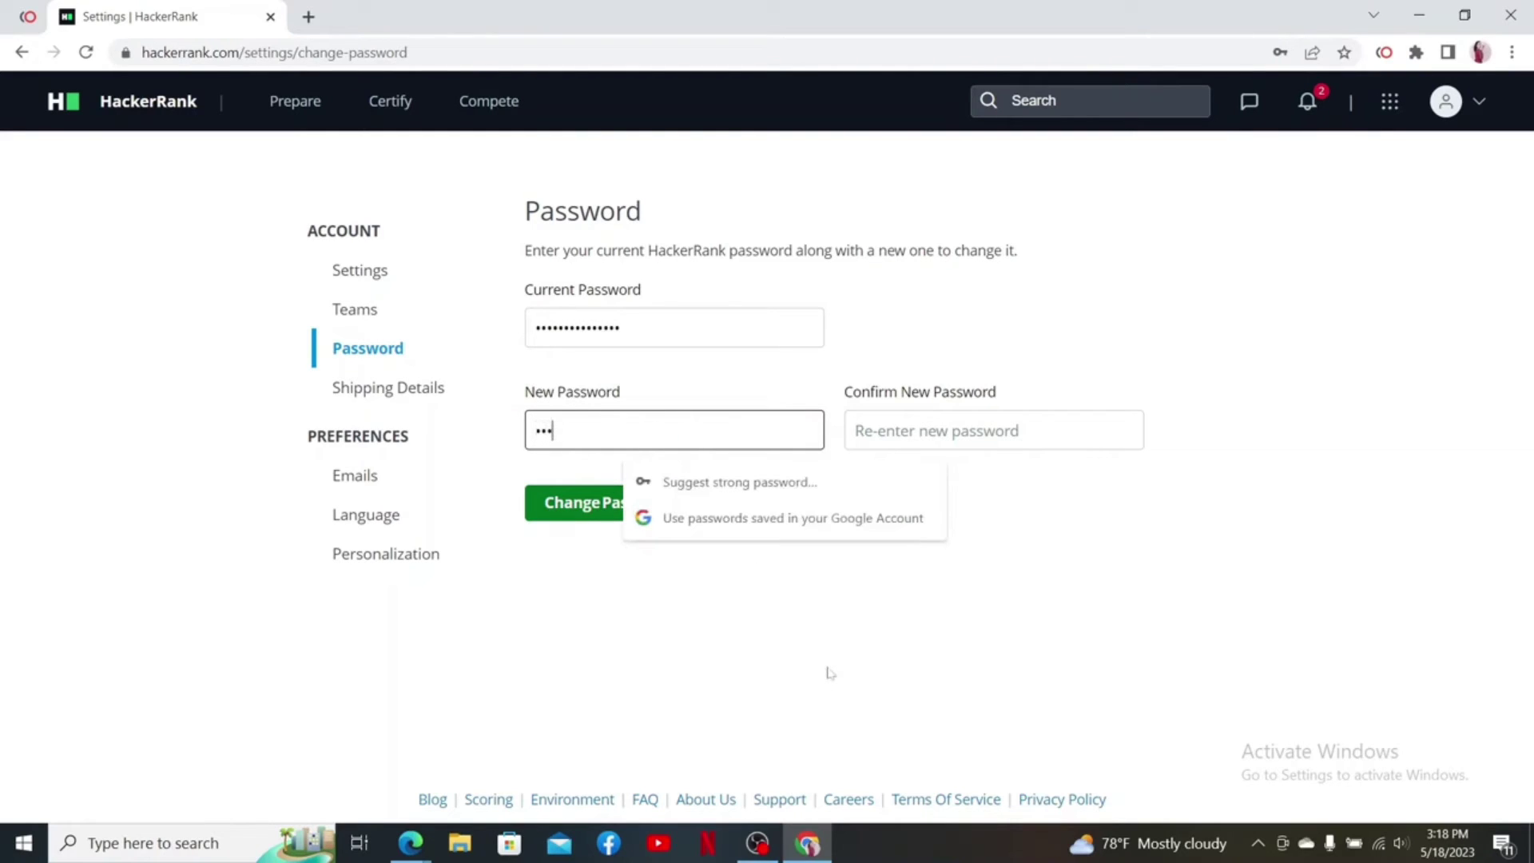
key("ctrl+v")
left_click(949, 431)
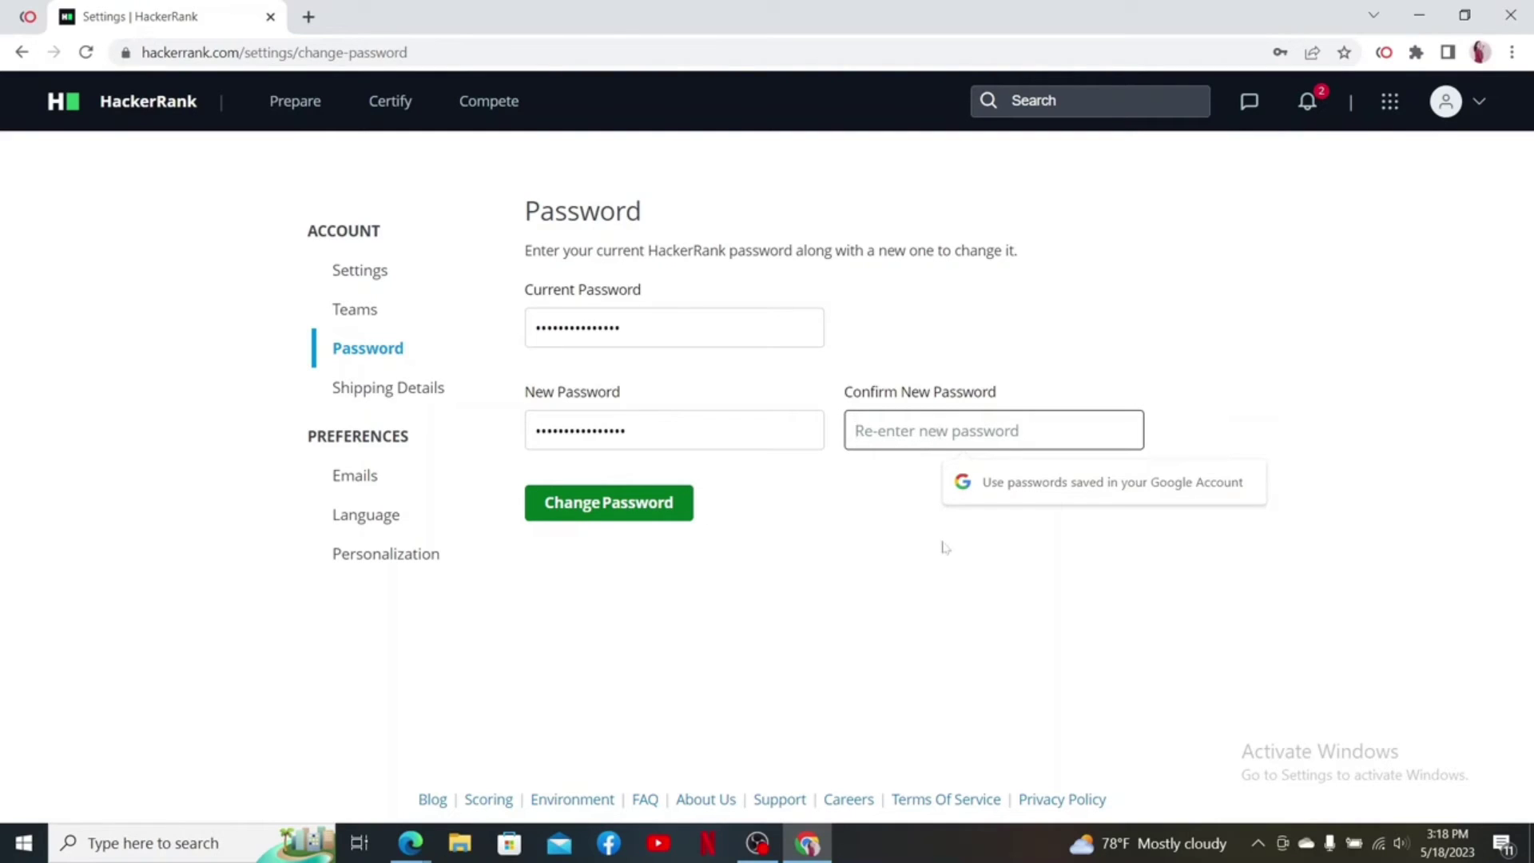
key("ctrl+v")
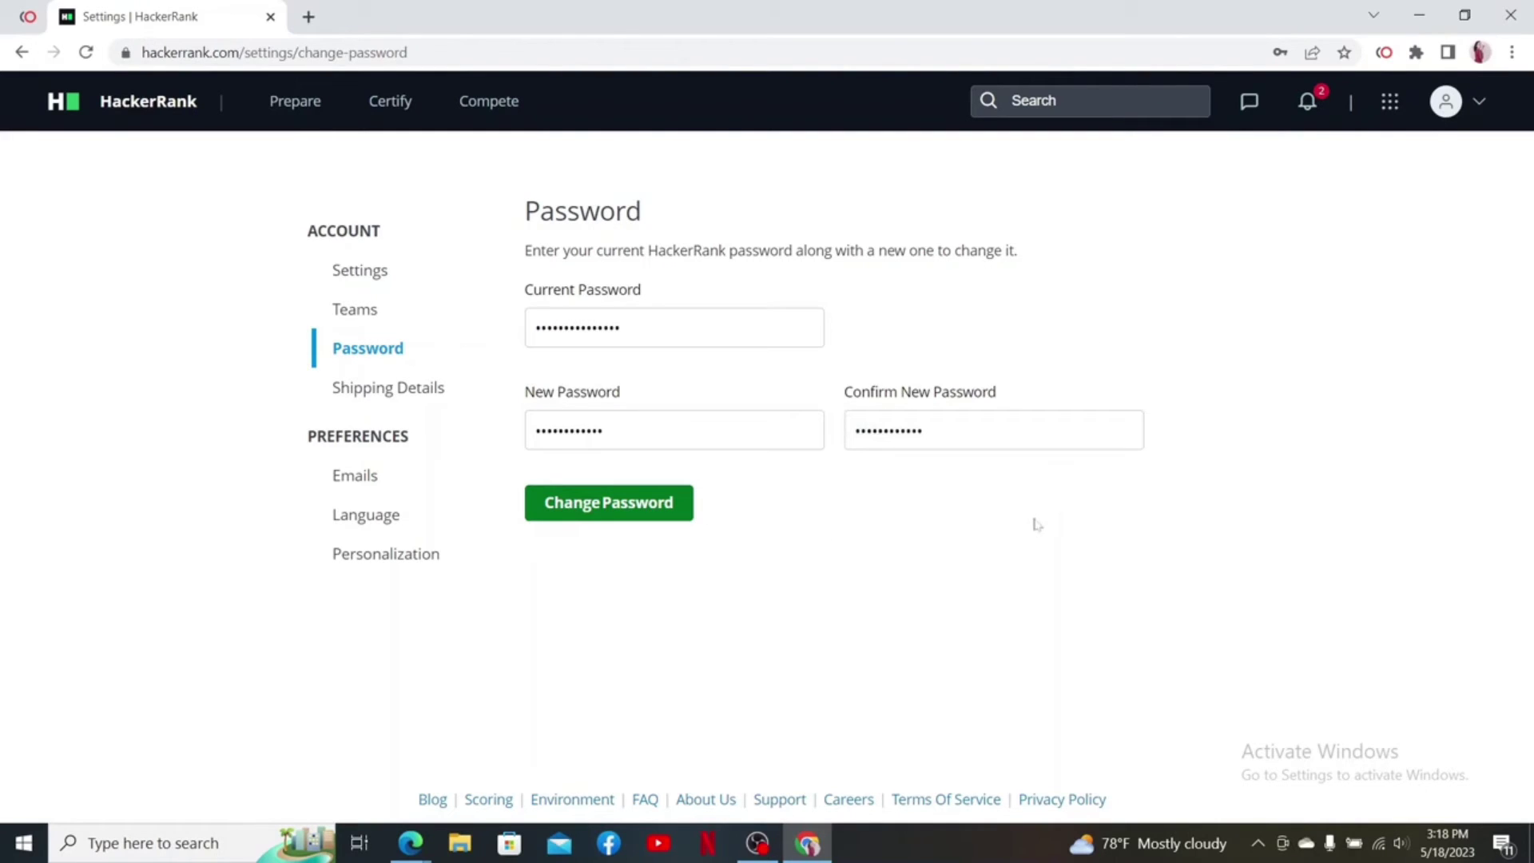
left_click(595, 509)
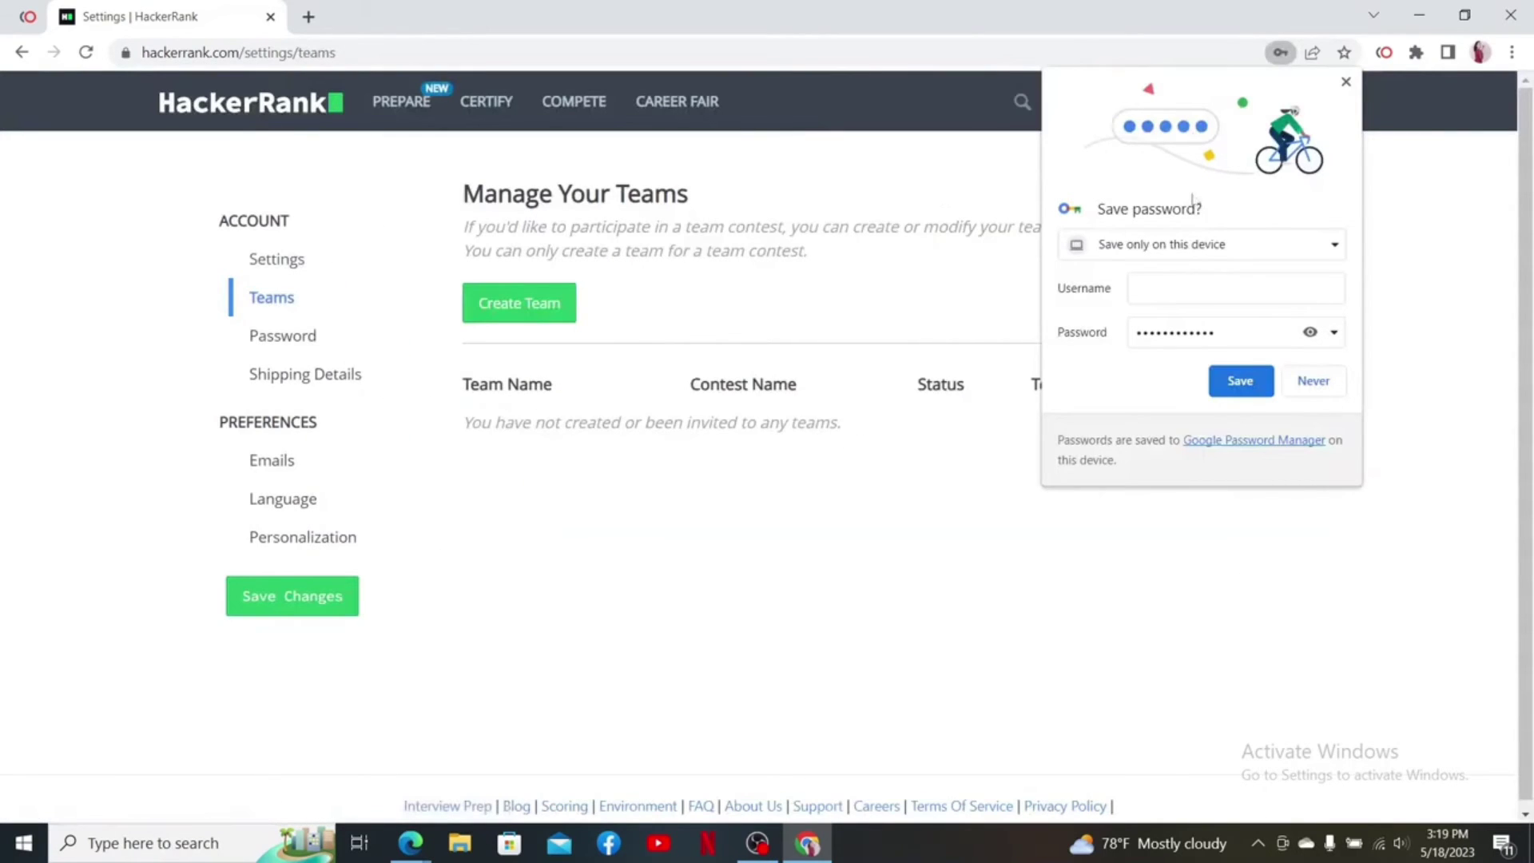
Return to the dashboard and reopen the account settings from the profile menu
left_click(275, 119)
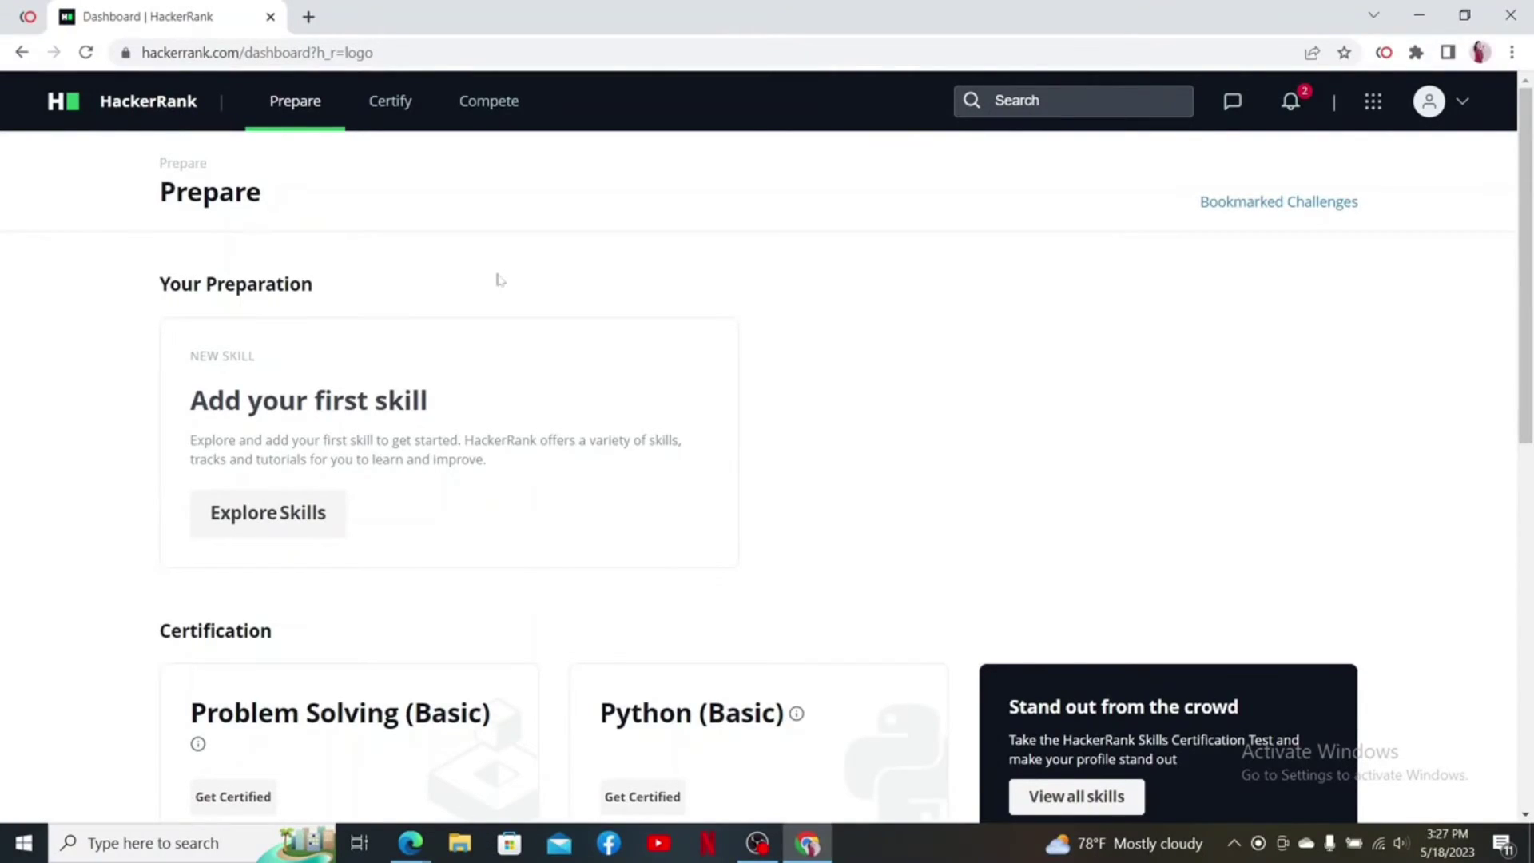
left_click(1464, 104)
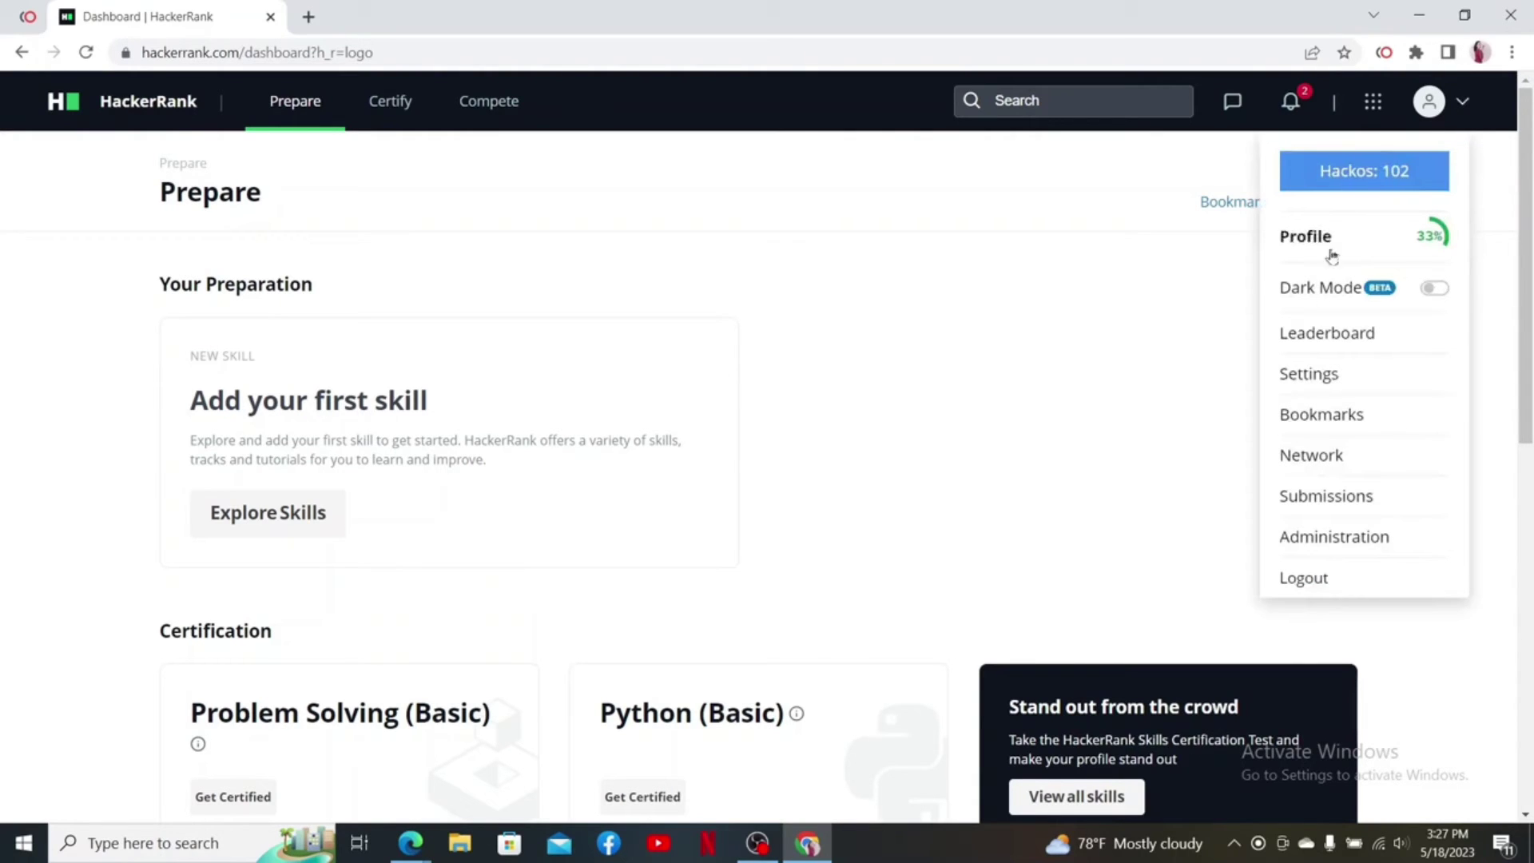
left_click(1314, 375)
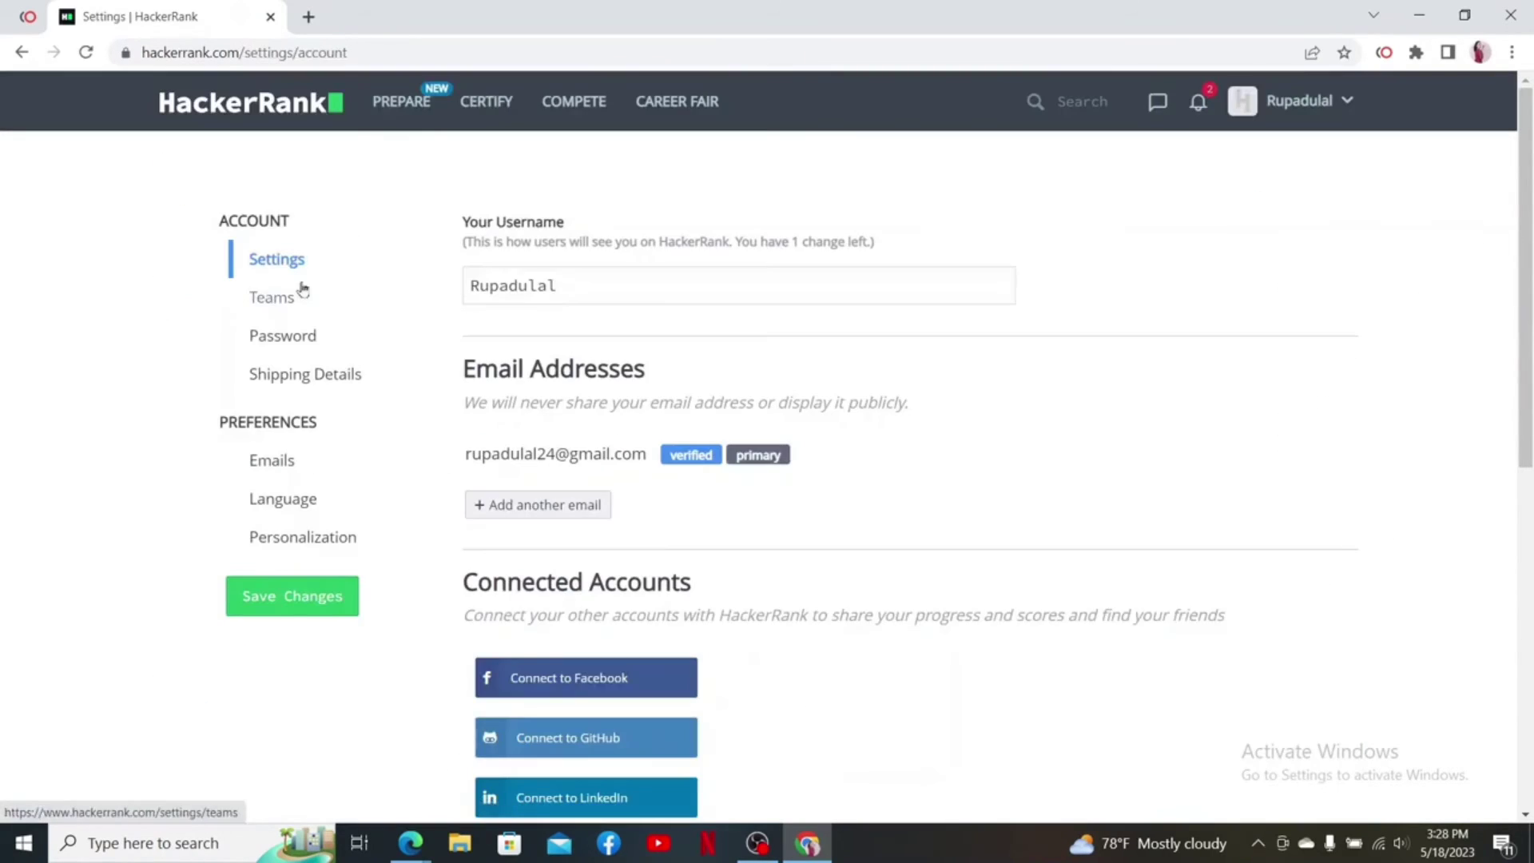
Add a second Gmail address to the account and open a new browser tab
scroll(637, 472, "down", 1)
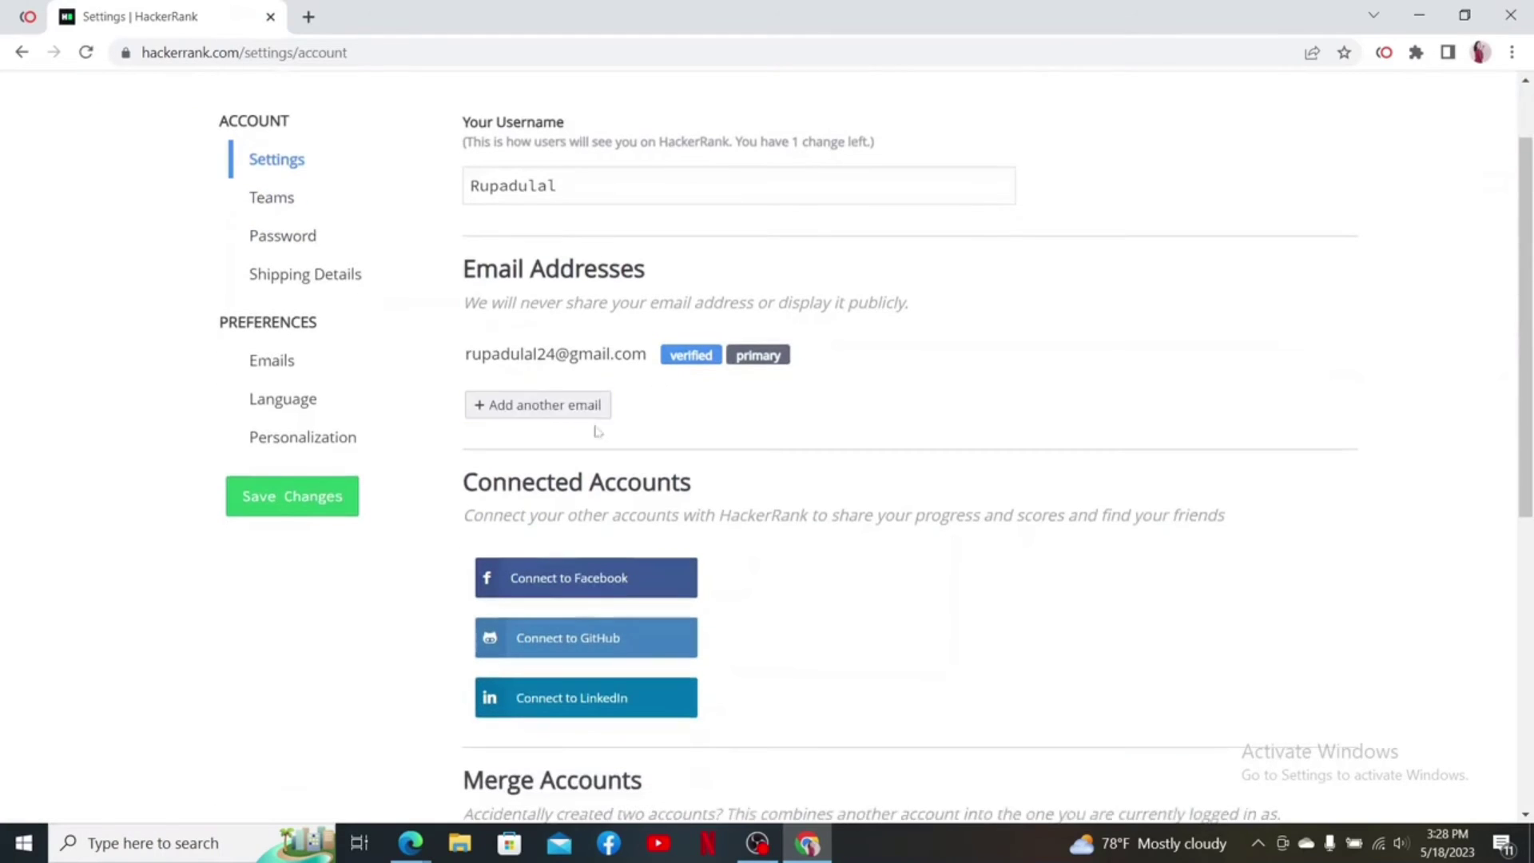
left_click(521, 409)
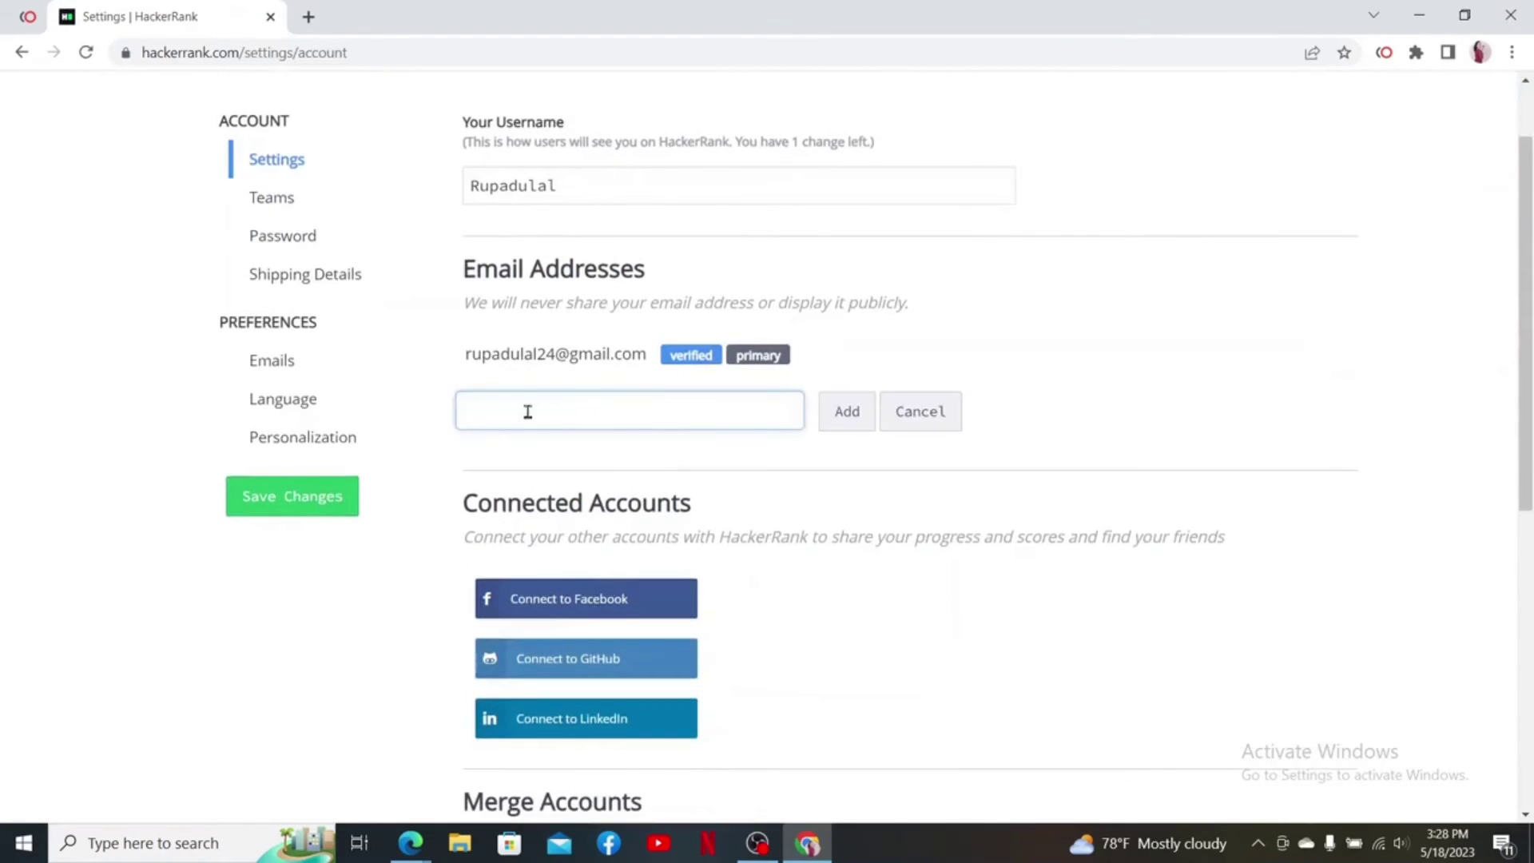
left_click(861, 420)
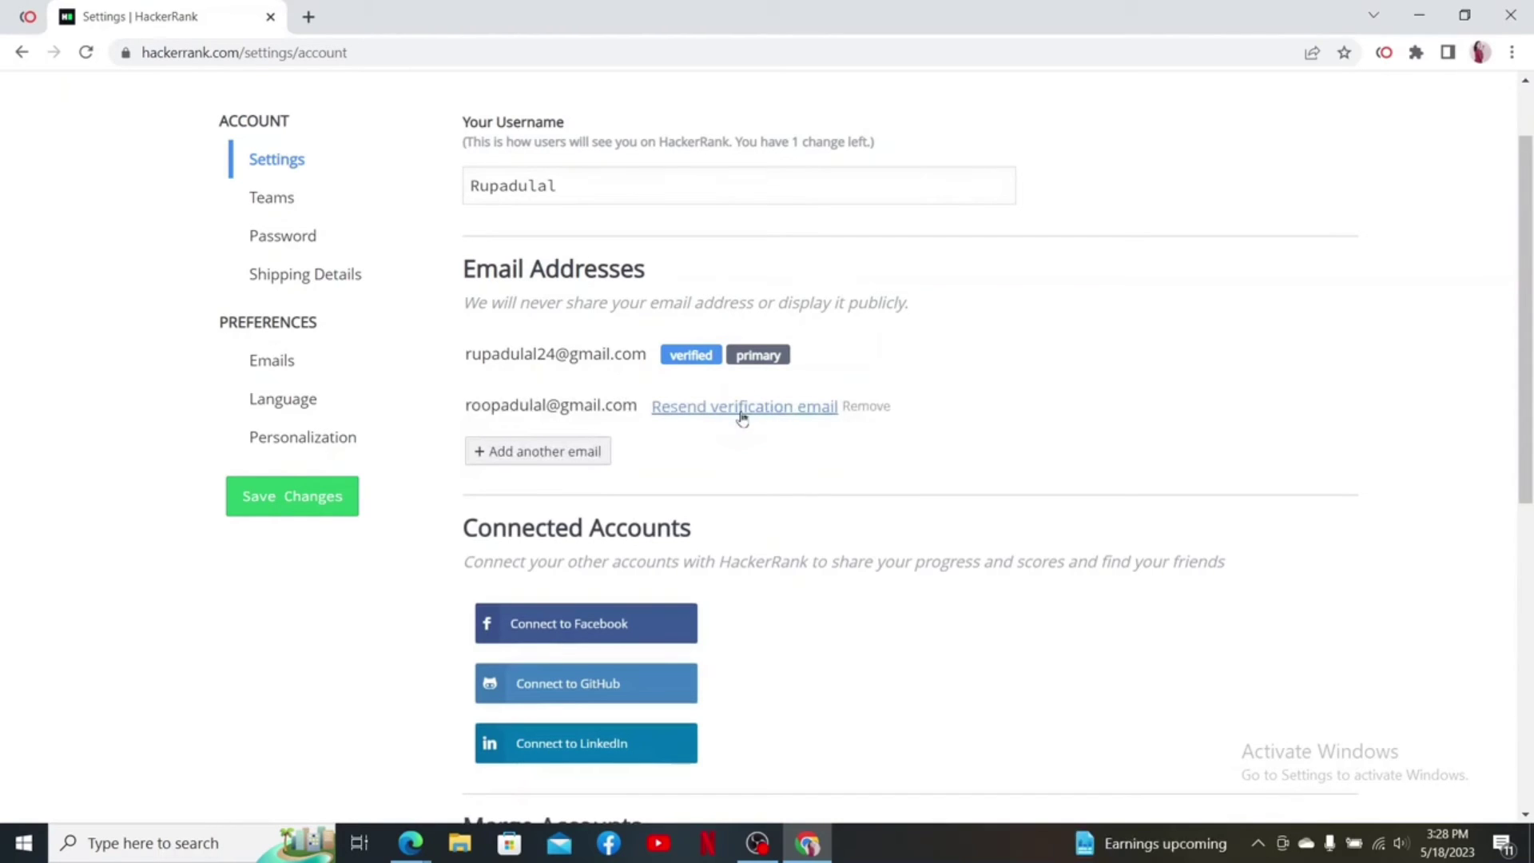
left_click(309, 17)
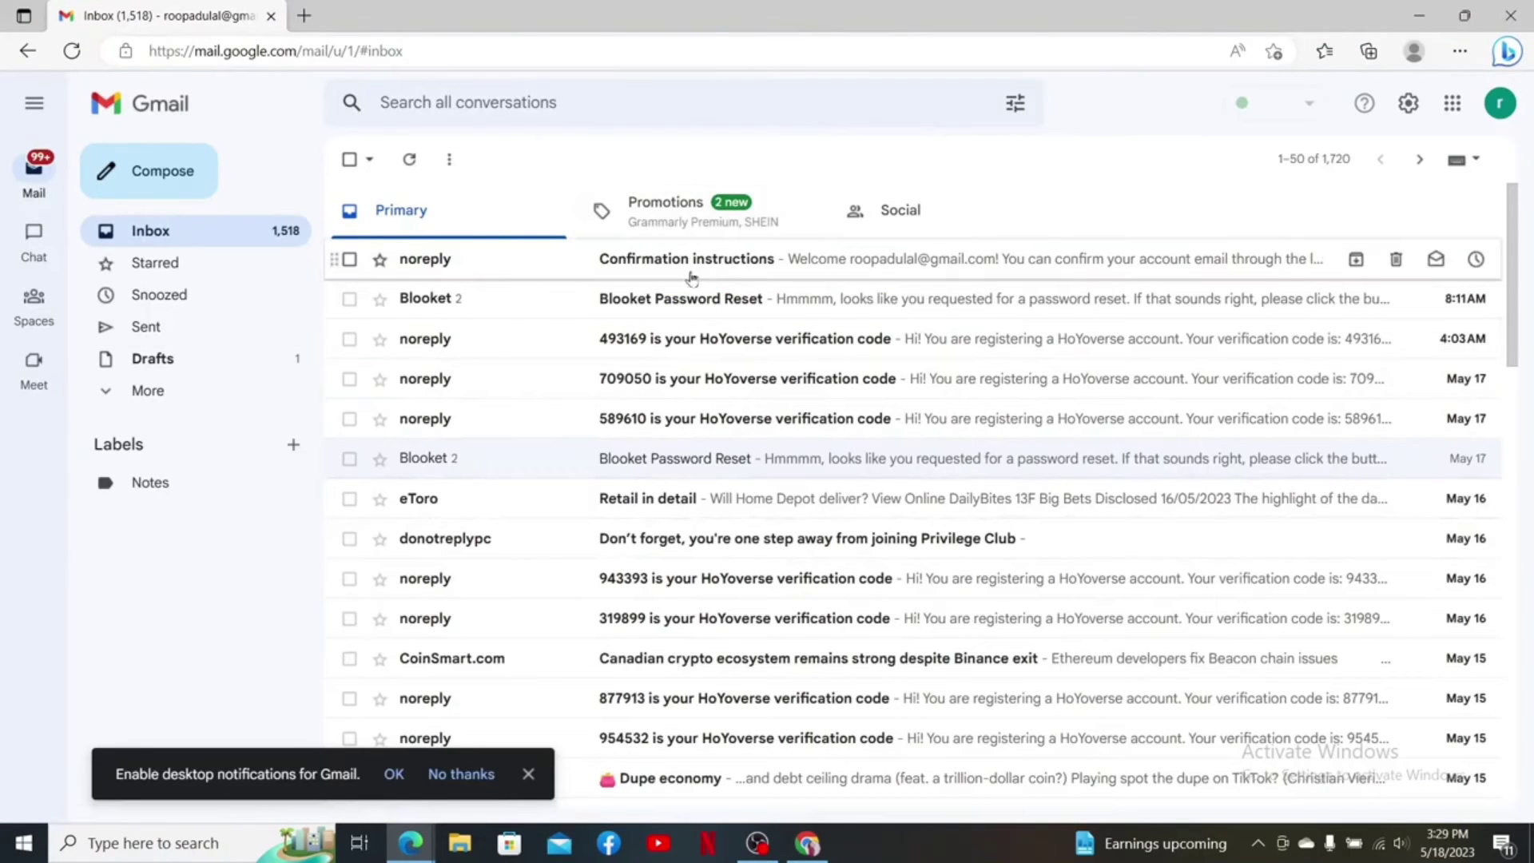
Confirm the second address via the 'Confirmation instructions' email's 'Confirm my account' link
left_click(685, 264)
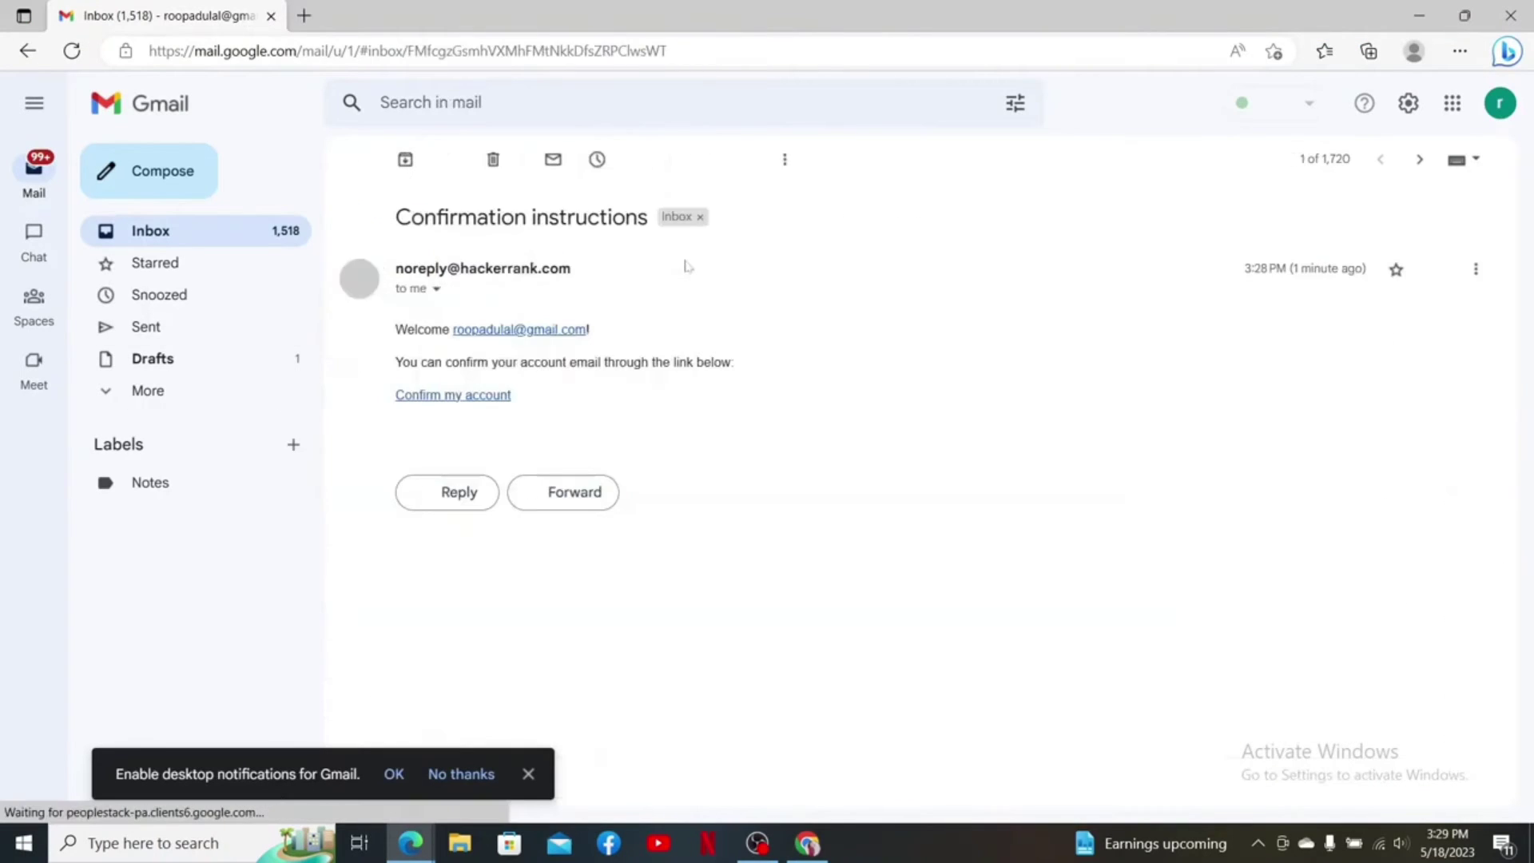
left_click(233, 229)
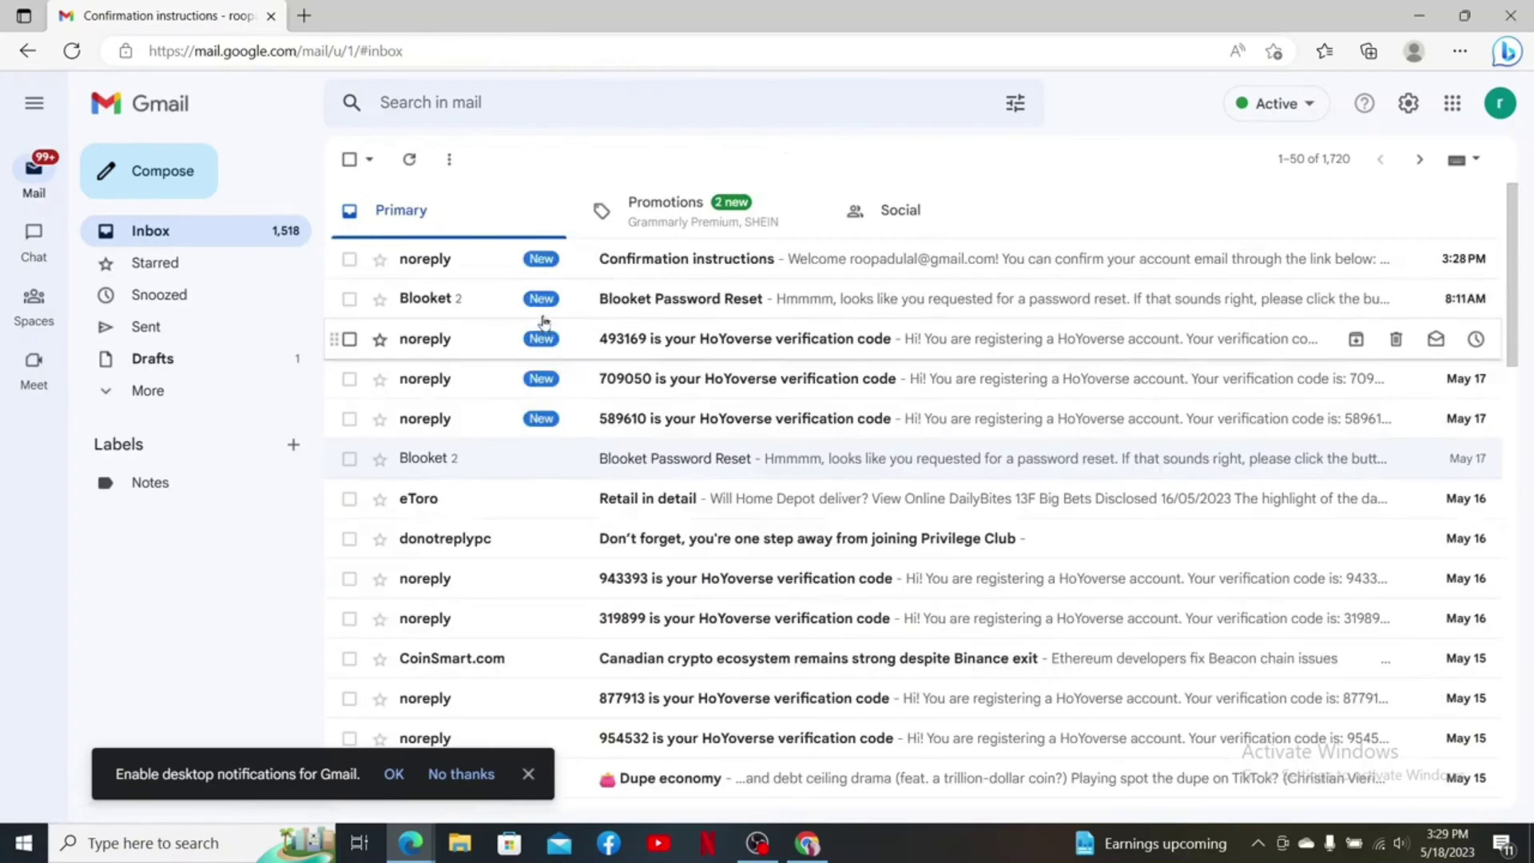
left_click(687, 262)
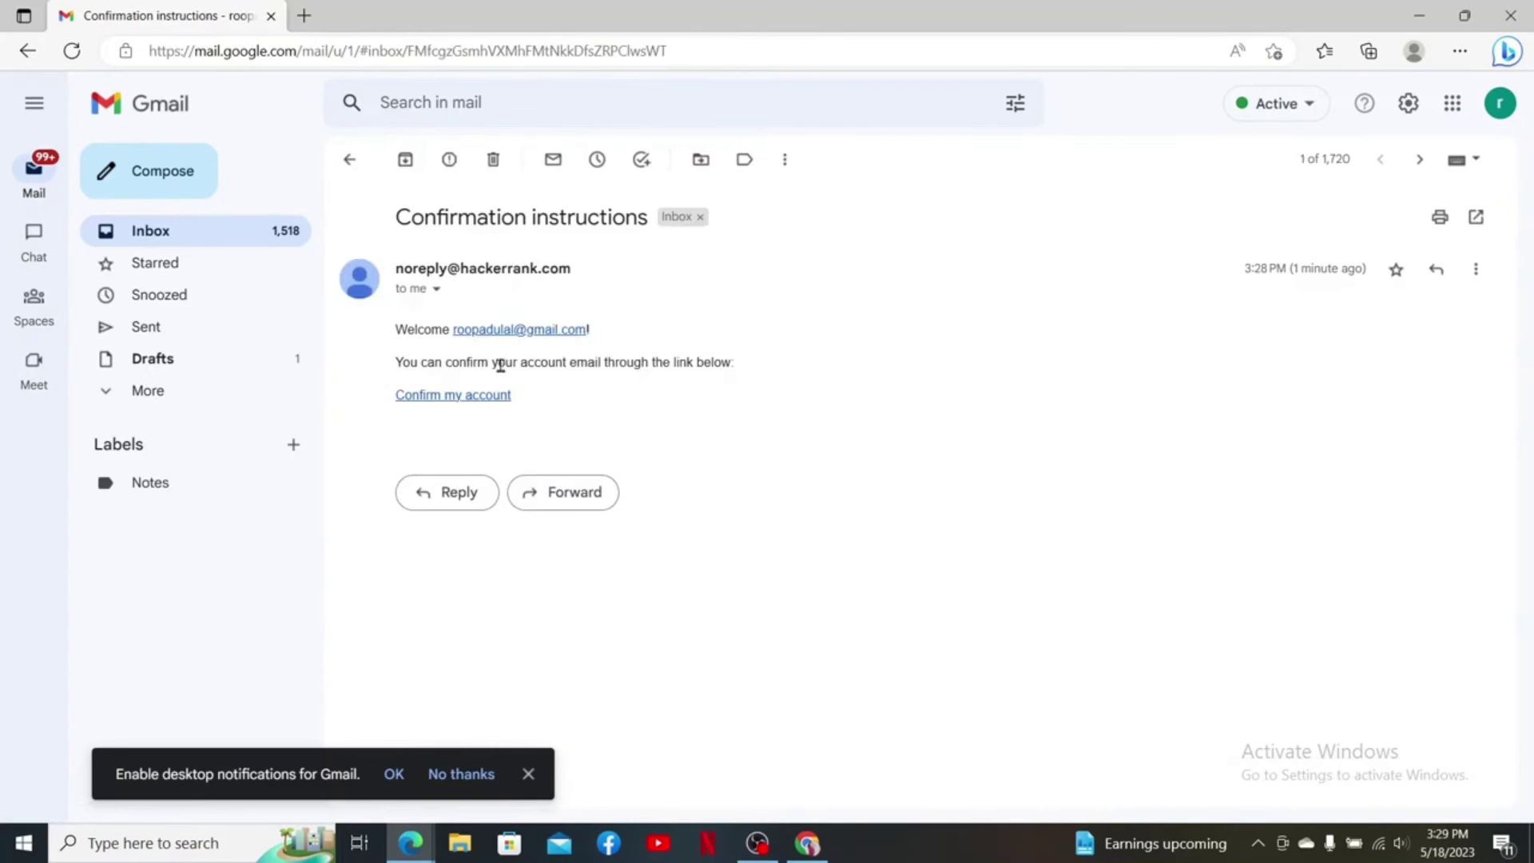
left_click(441, 397)
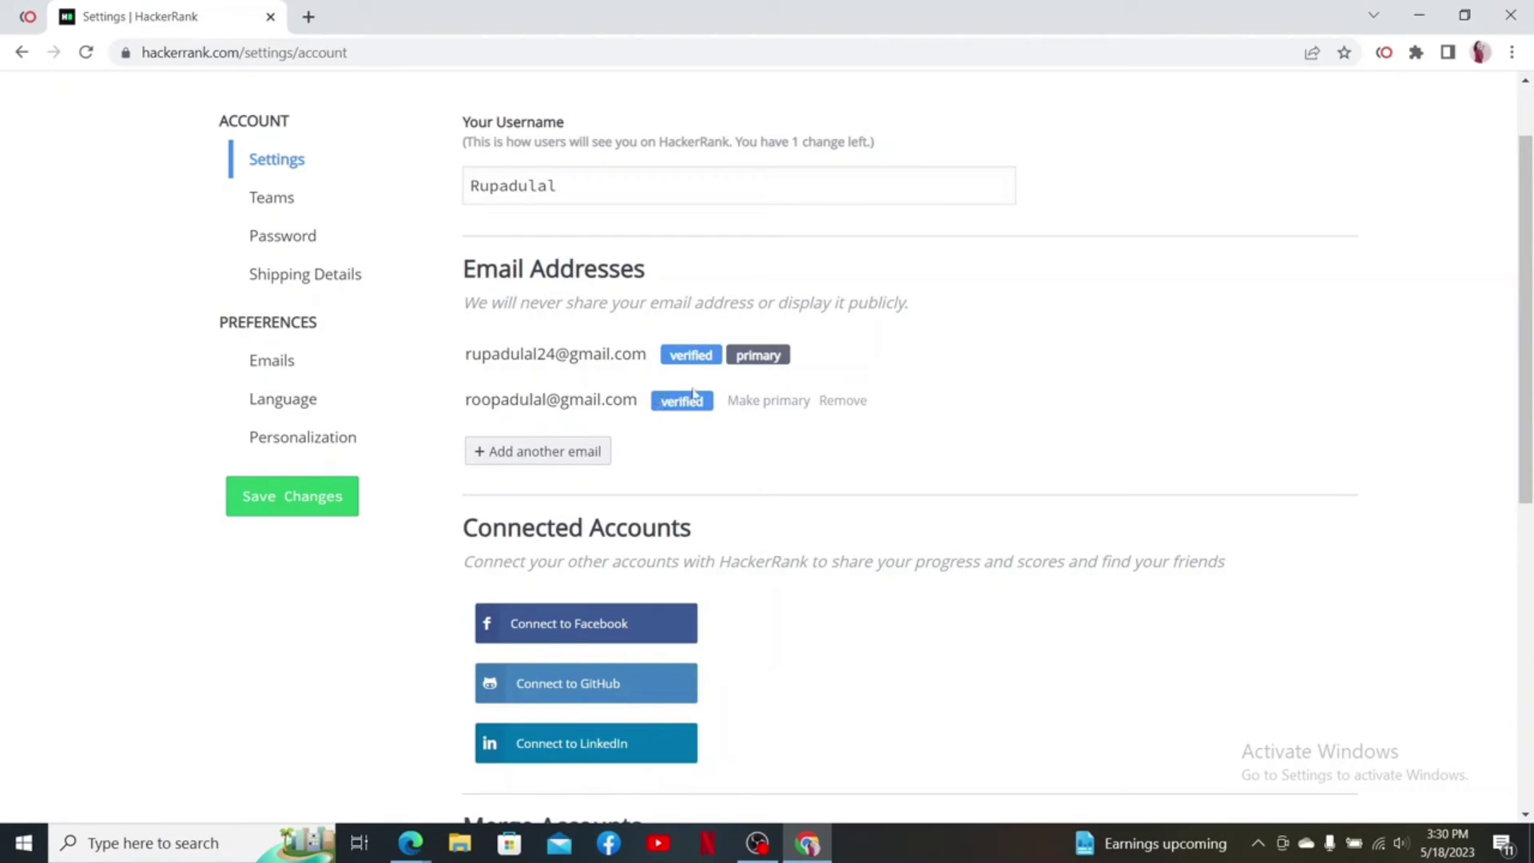
Make the second email primary, save the account settings, and return to the HackerRank home page
left_click(762, 402)
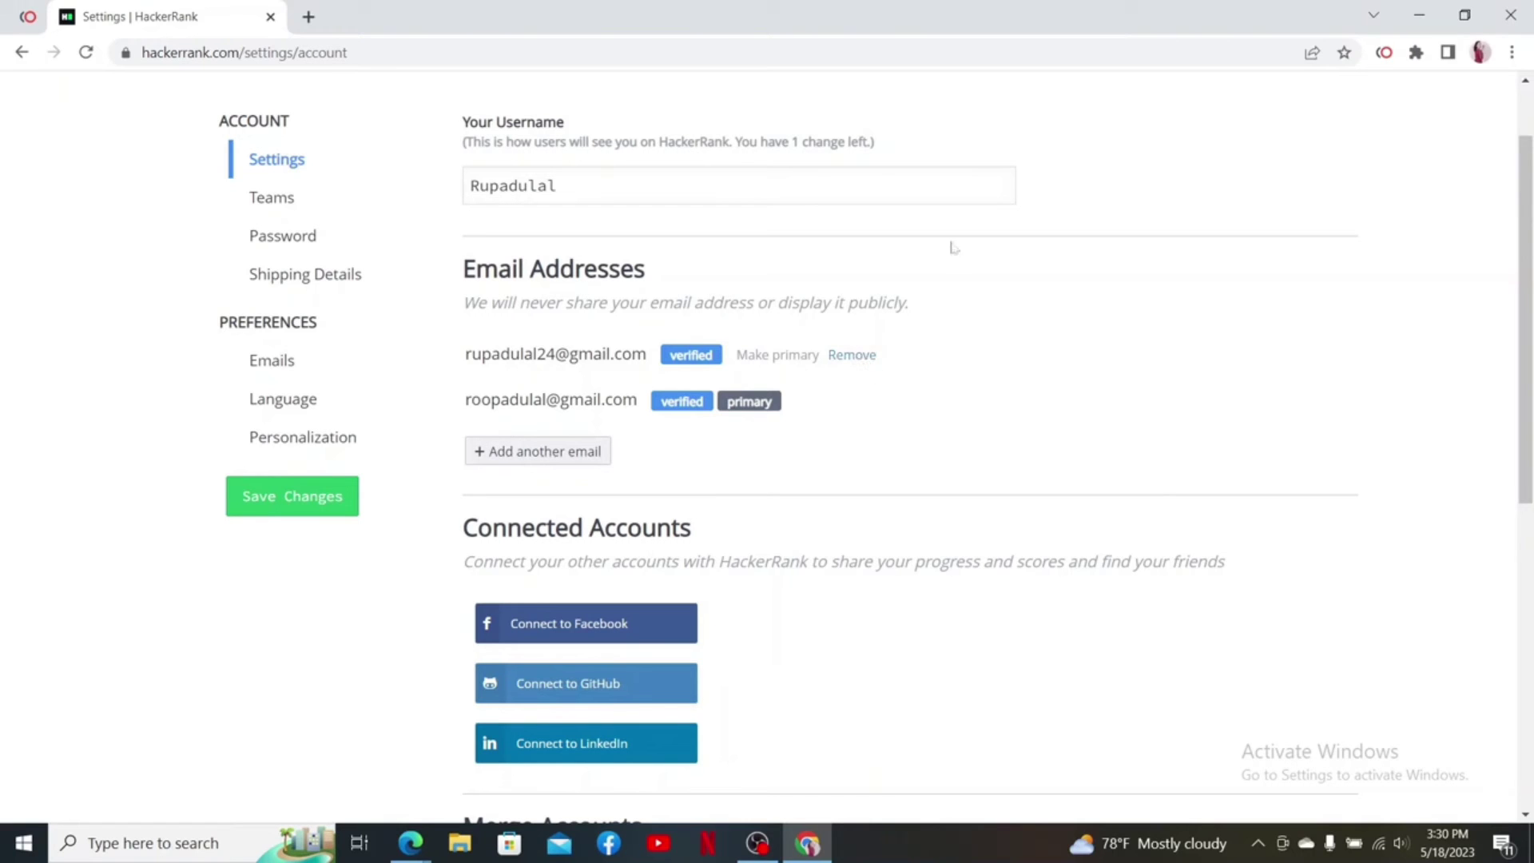
scroll(957, 562, "up", 1)
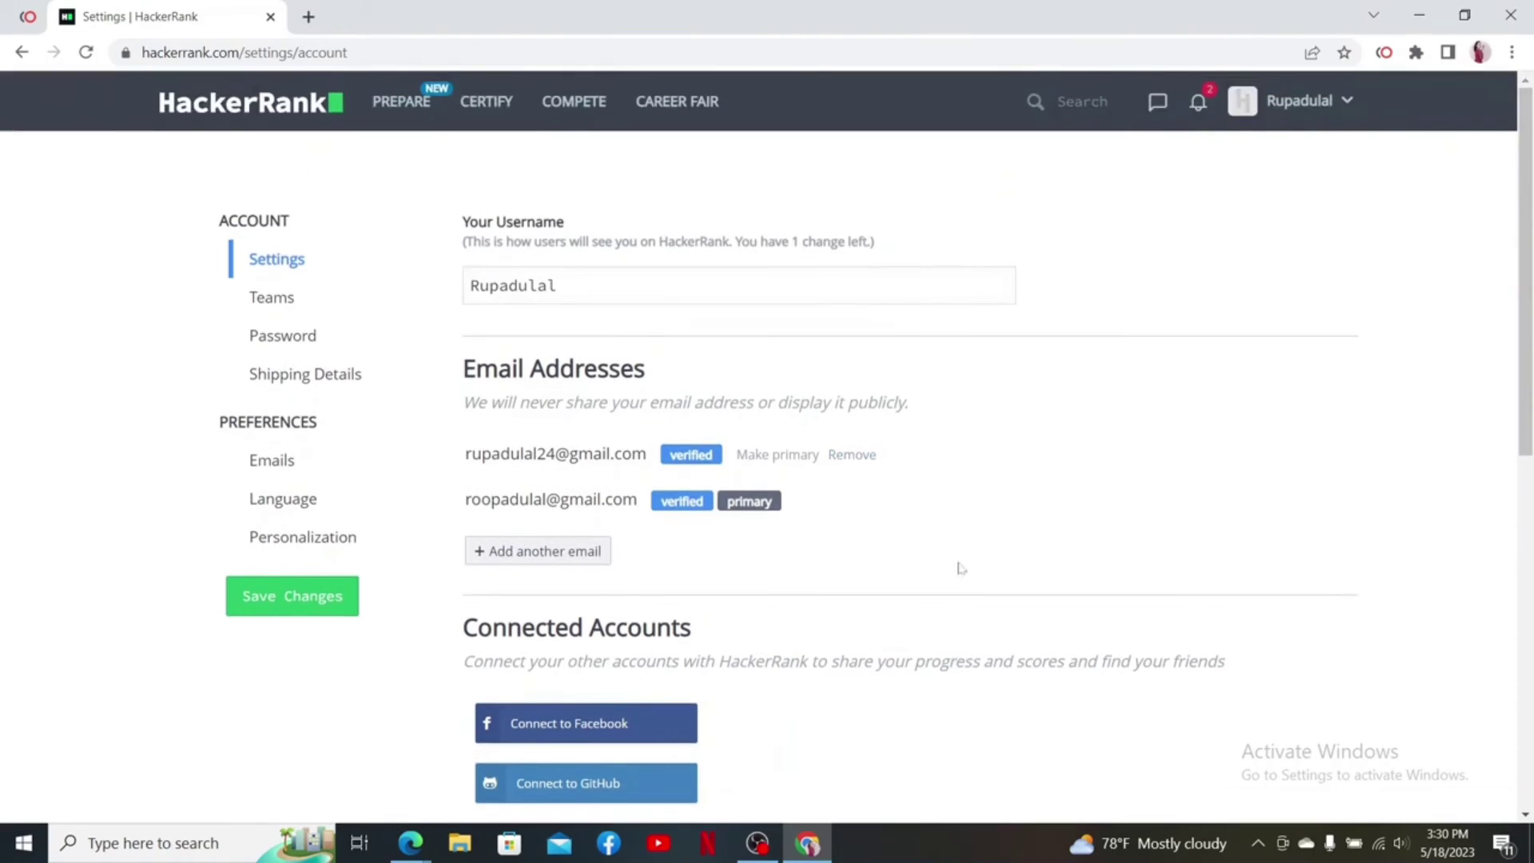
scroll(958, 564, "down", 4)
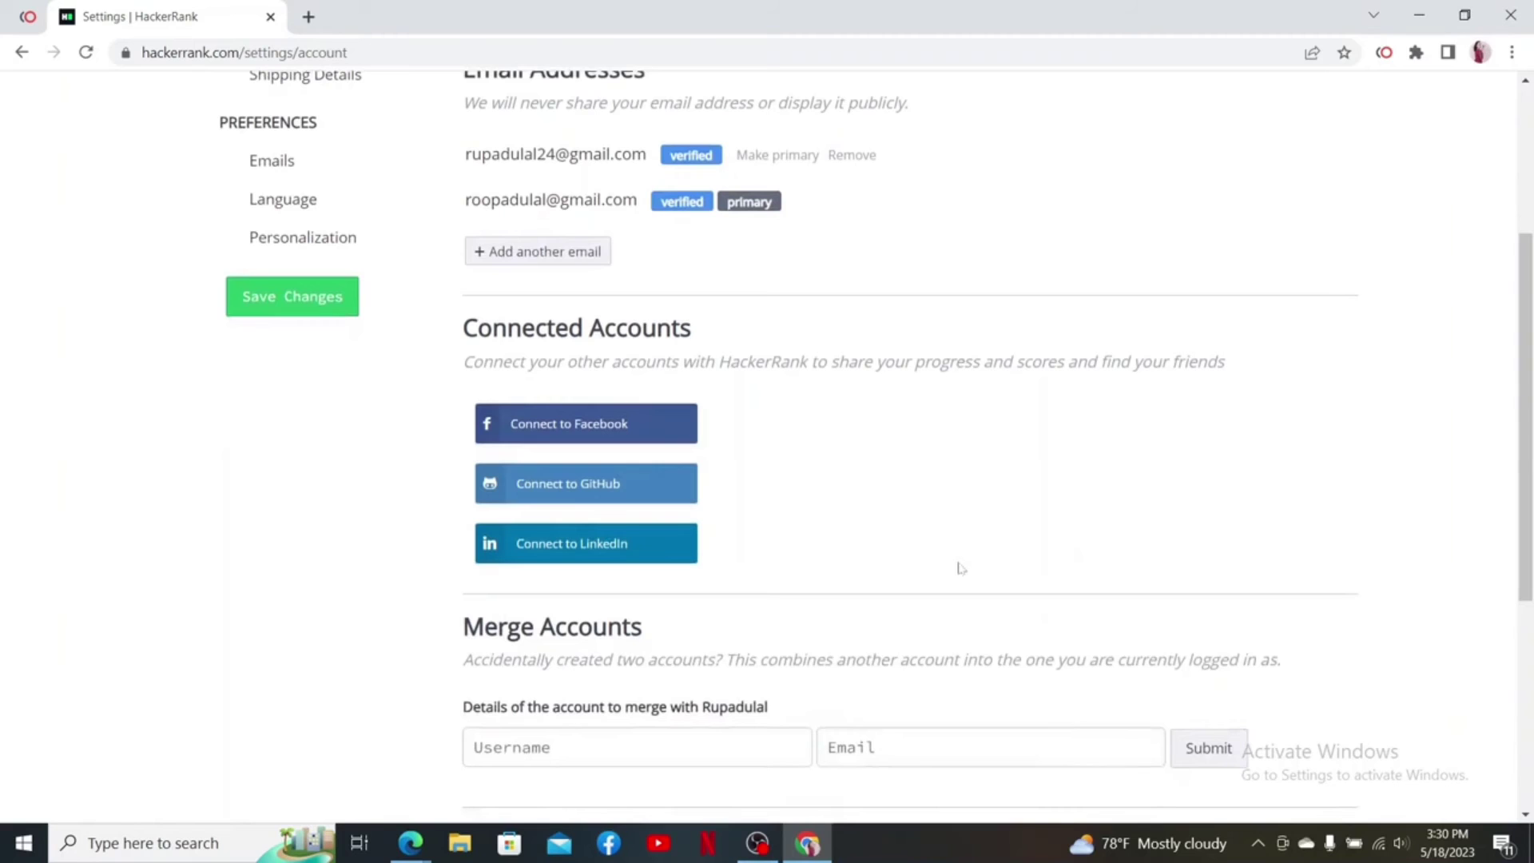
scroll(959, 564, "up", 1)
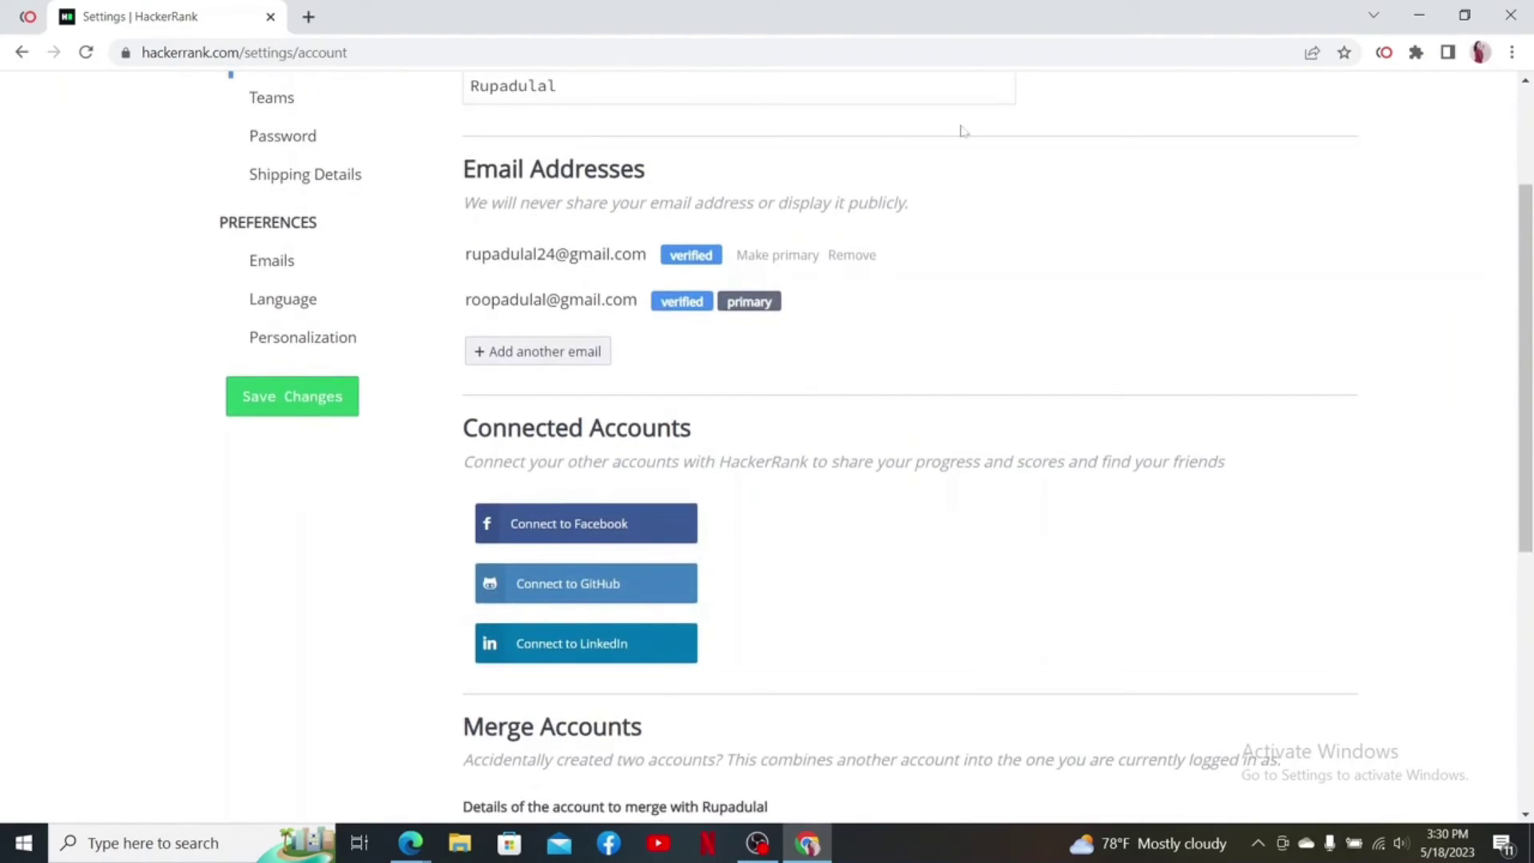
left_click(293, 403)
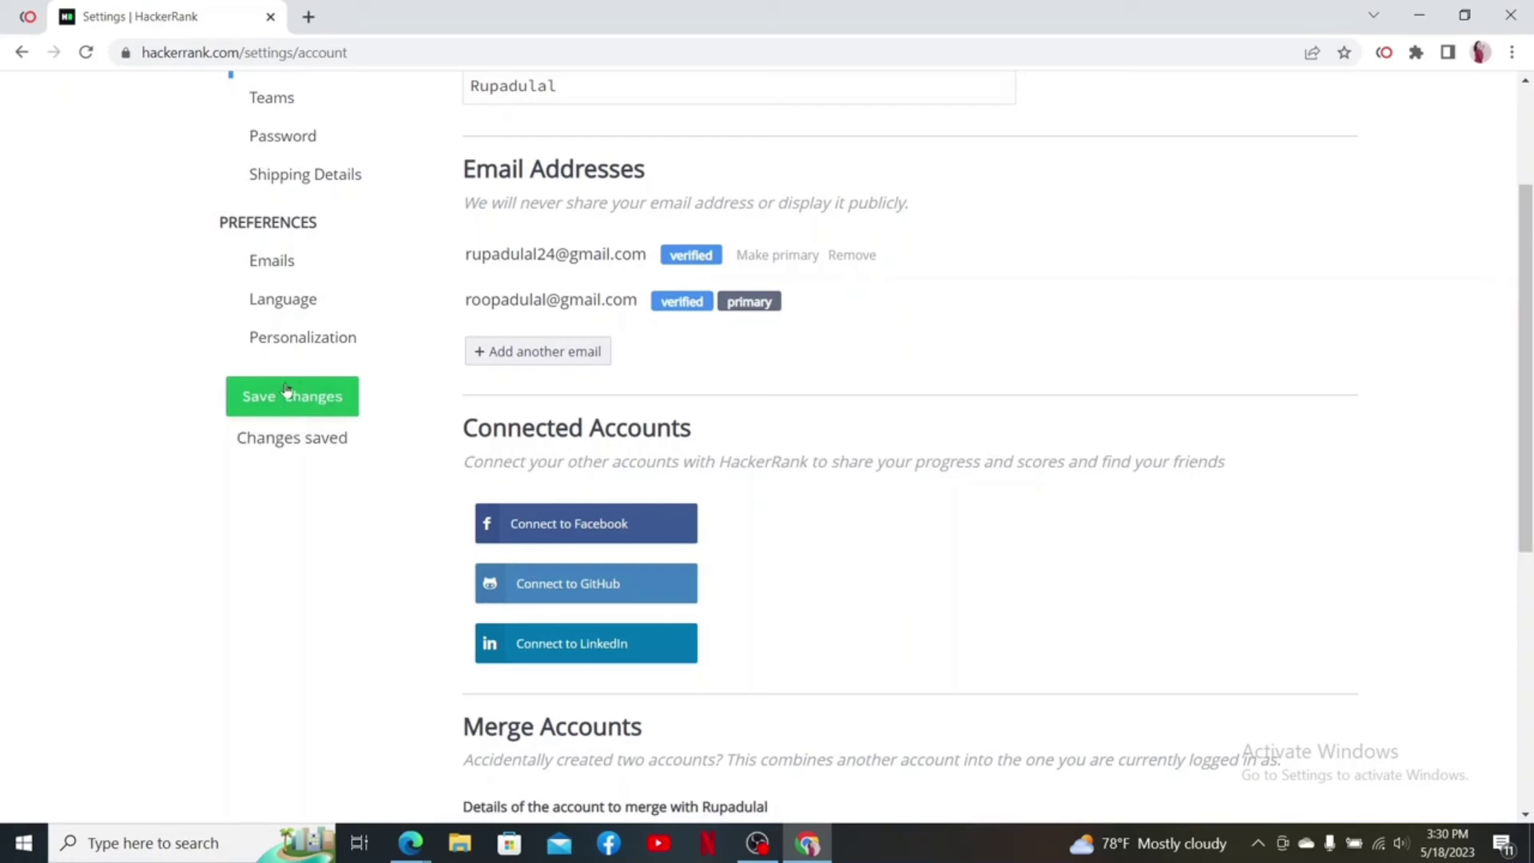
scroll(408, 501, "up", 3)
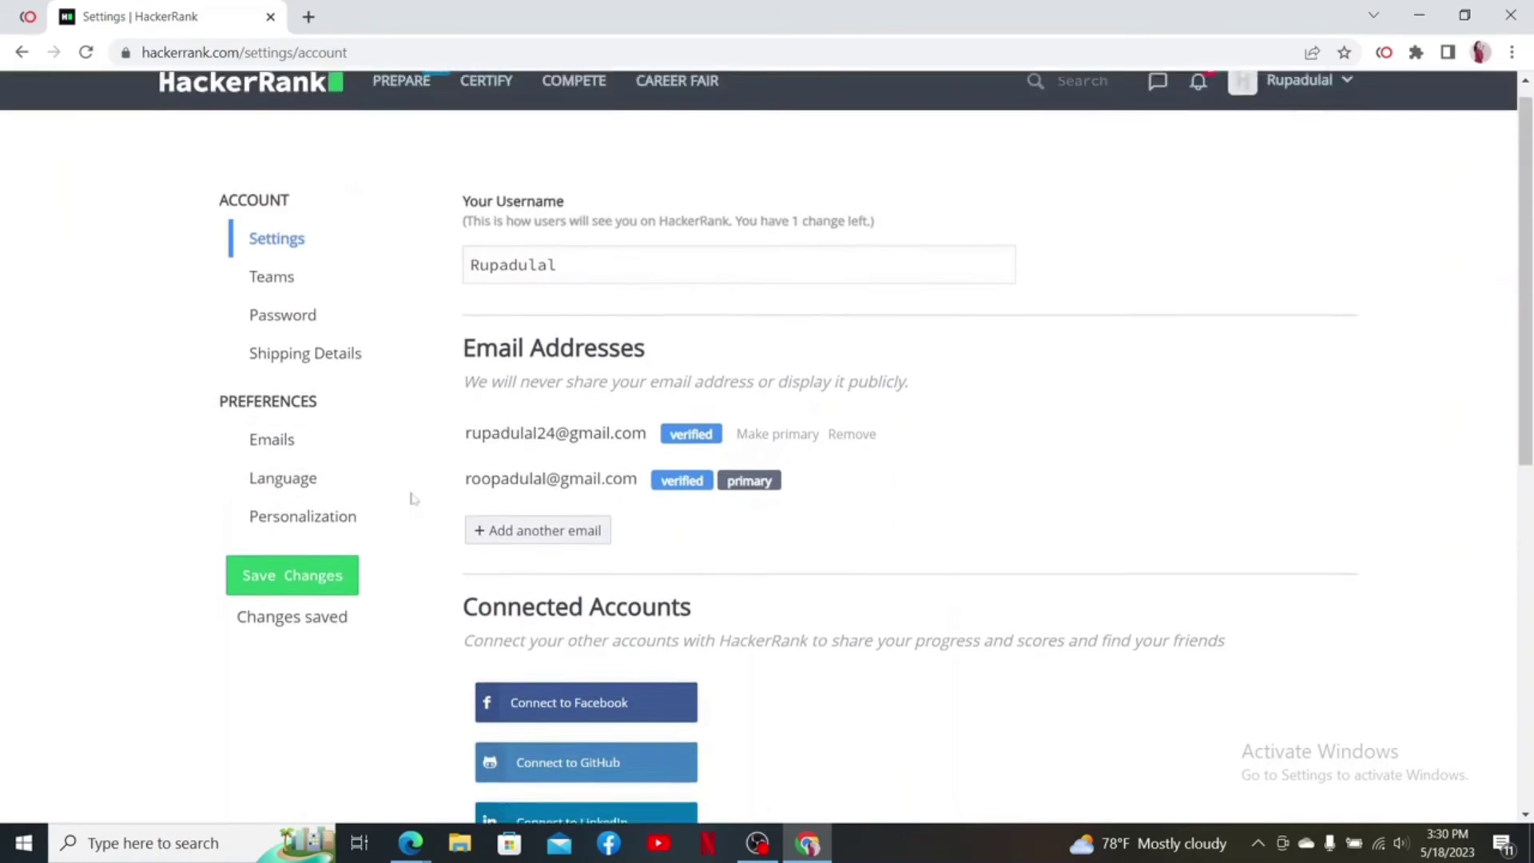
left_click(223, 111)
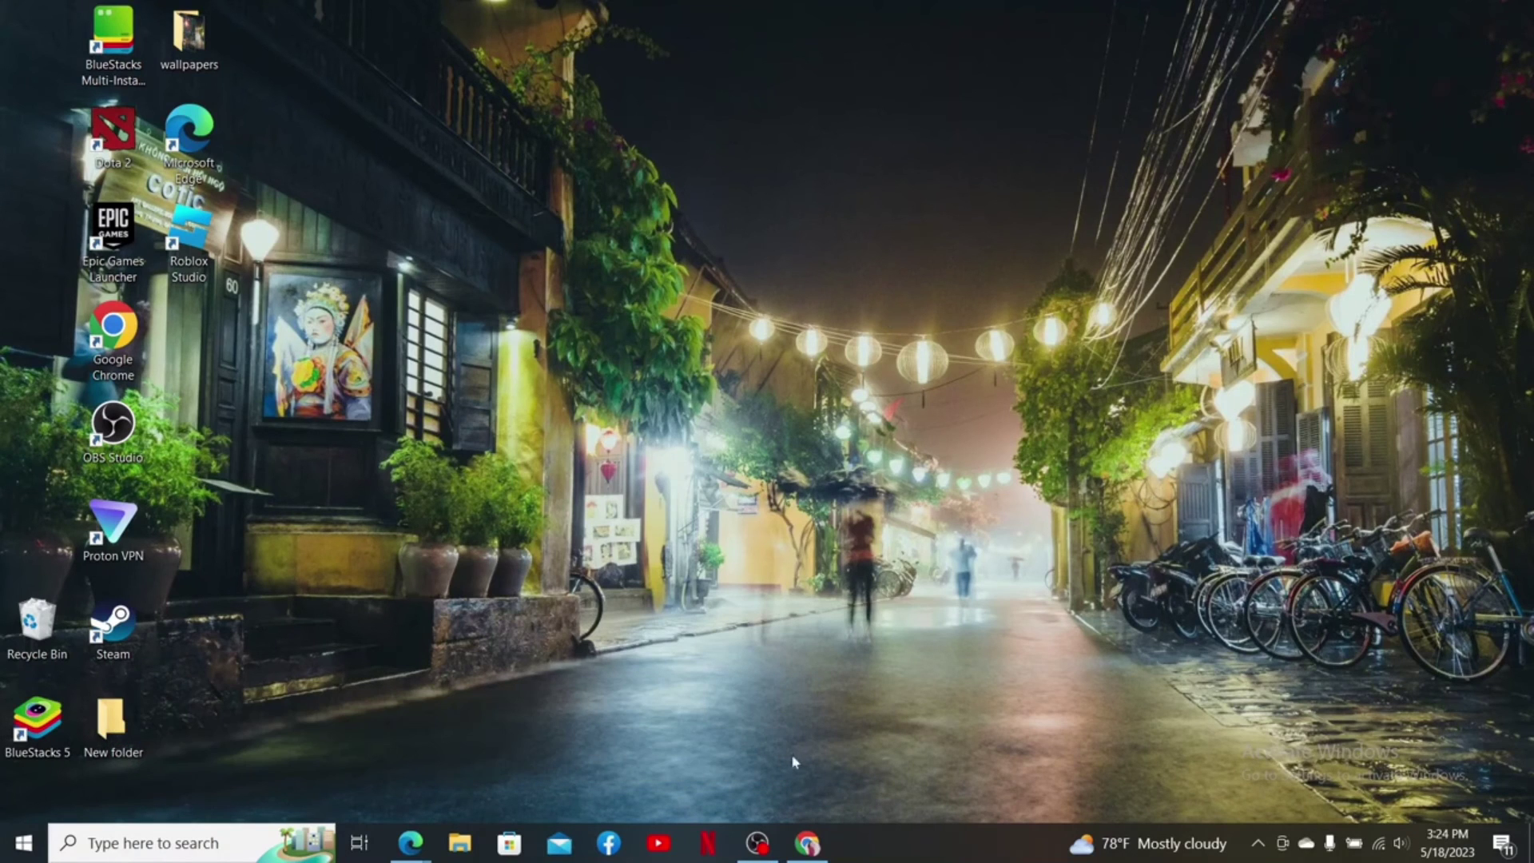
Launch Chrome, load hackerrank.com, and log in to reach the Prepare dashboard
left_click(809, 839)
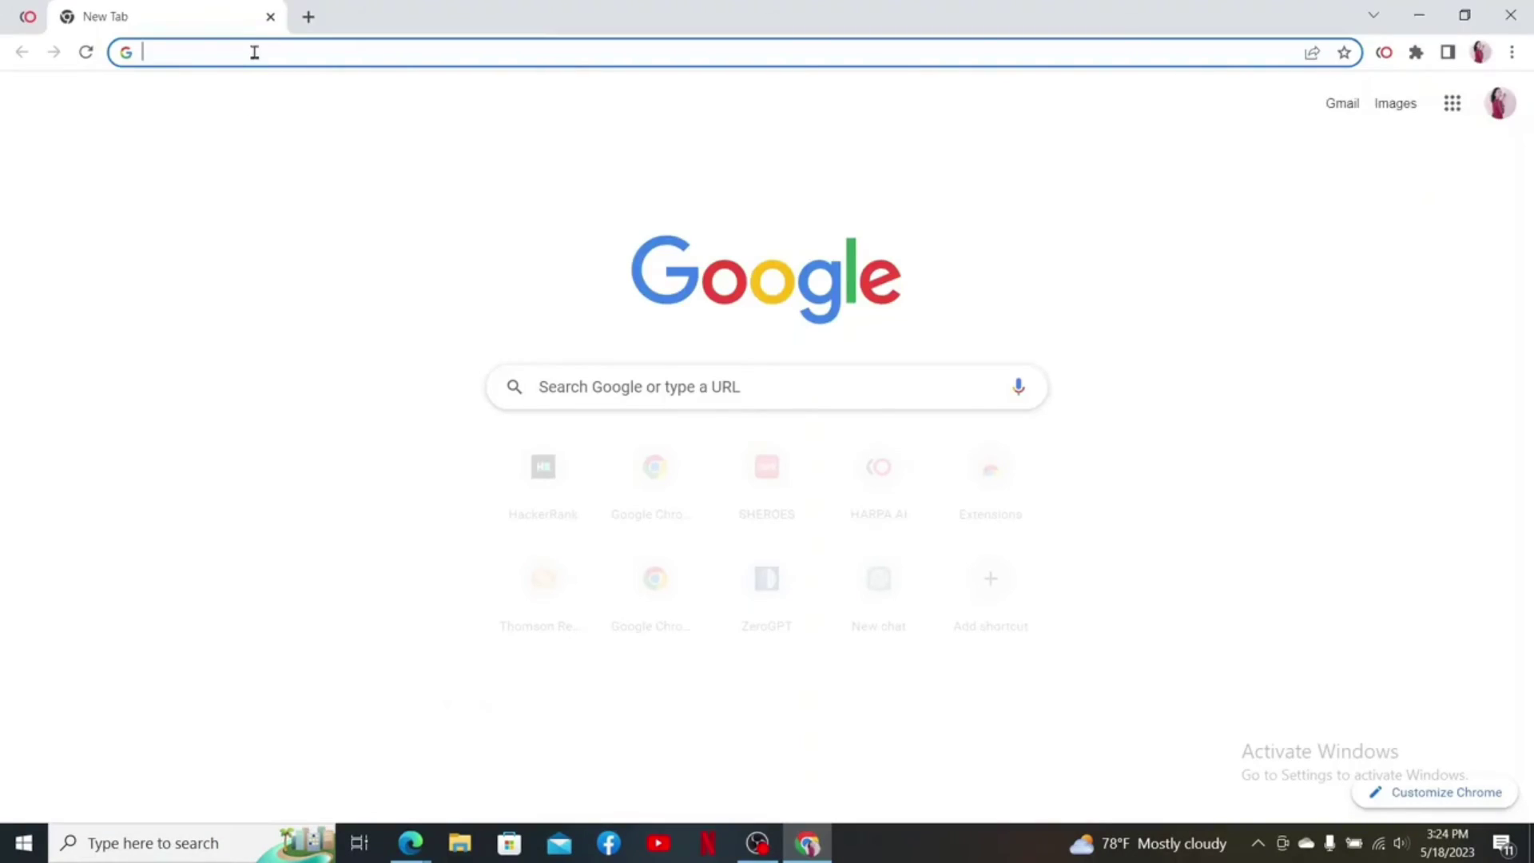
type("hackerrank.com")
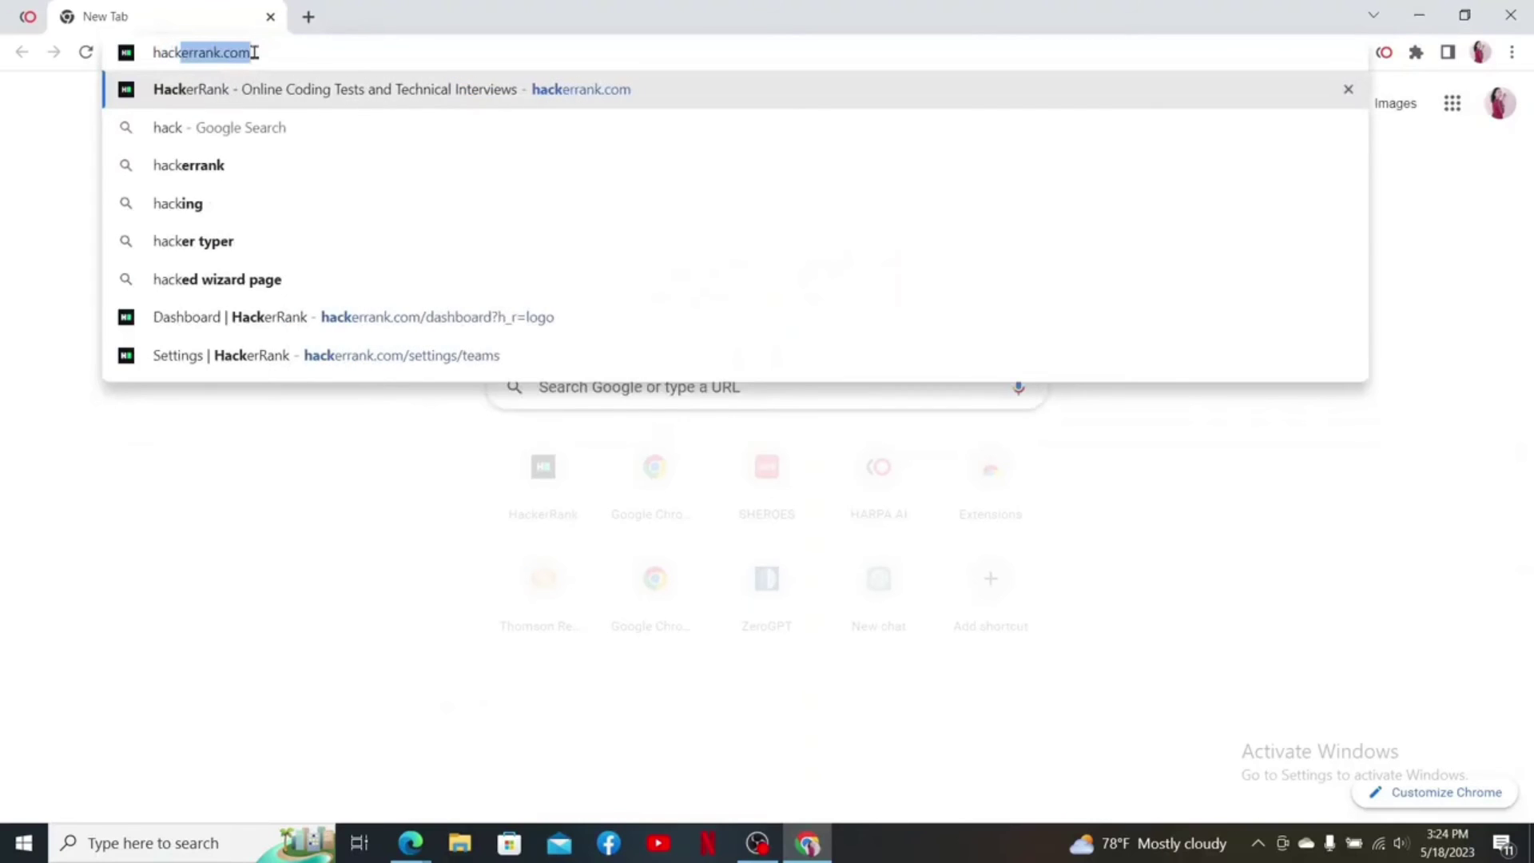
key("Return")
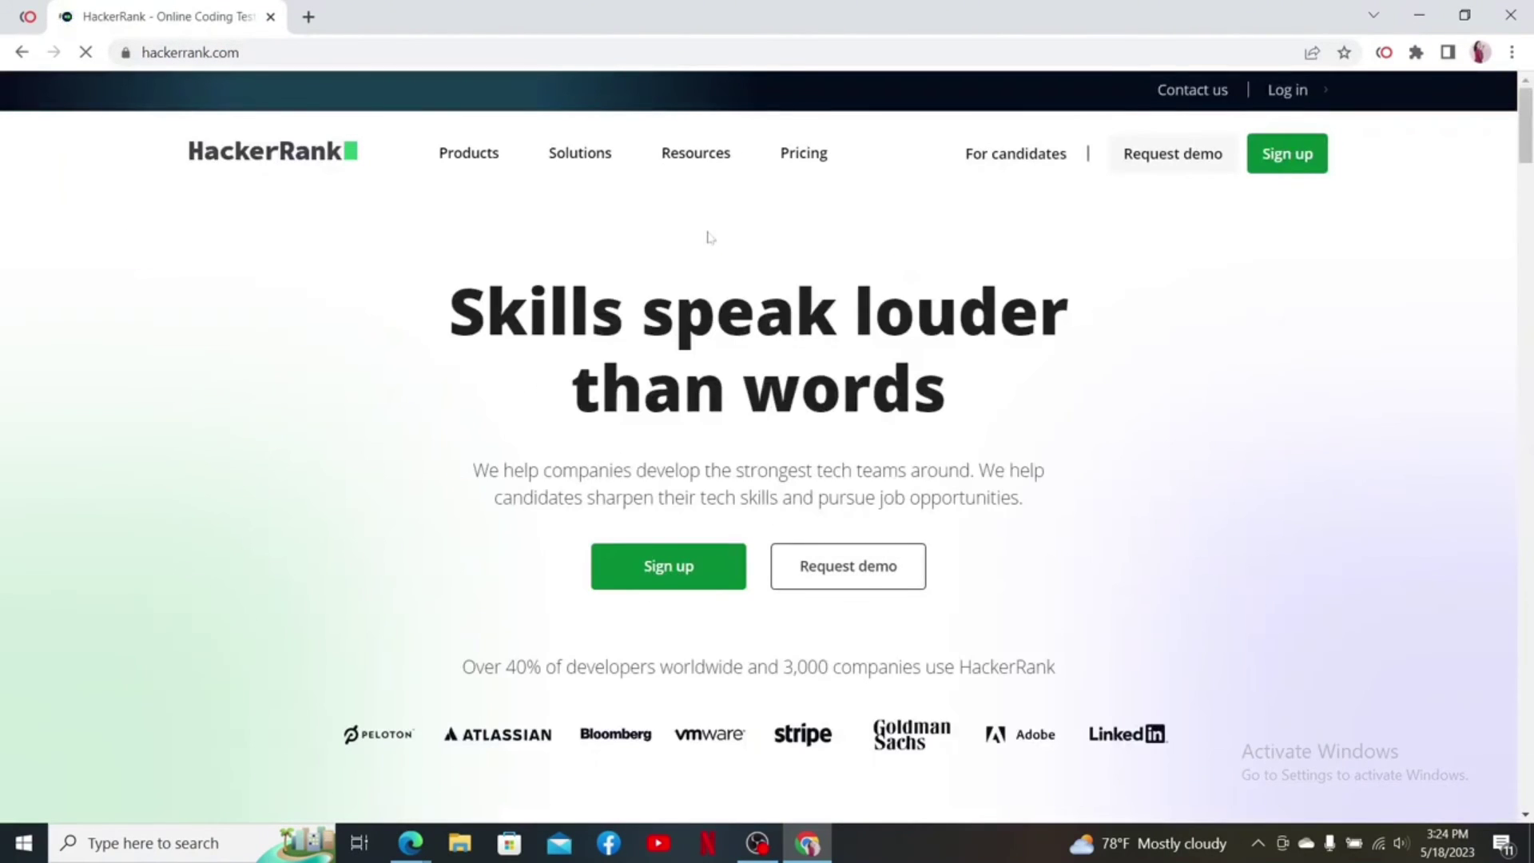
left_click(1287, 92)
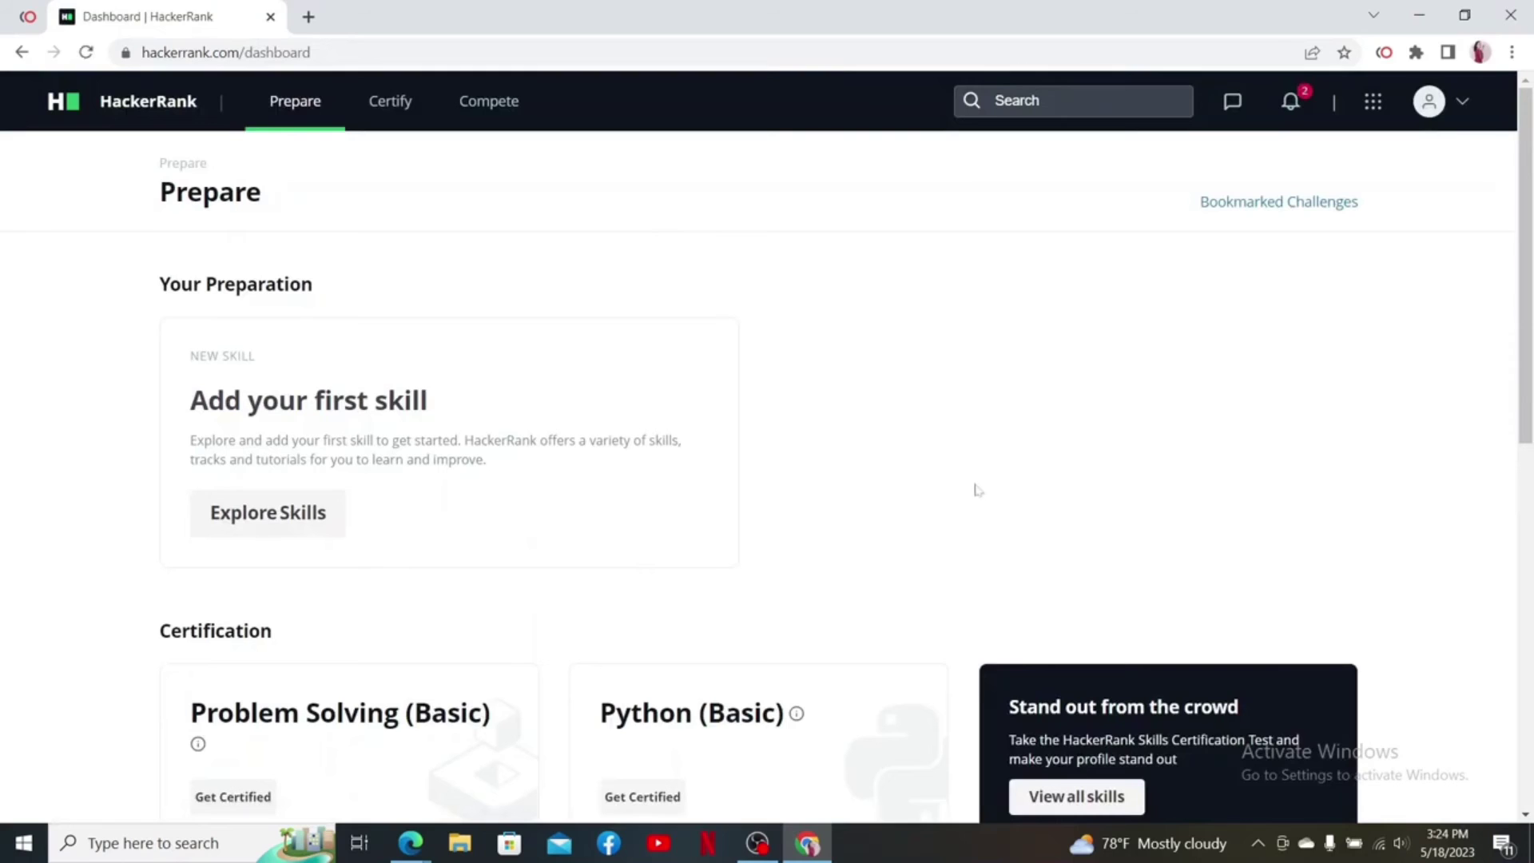
In account settings, replace the username with the new capitalised name and save changes
left_click(1461, 105)
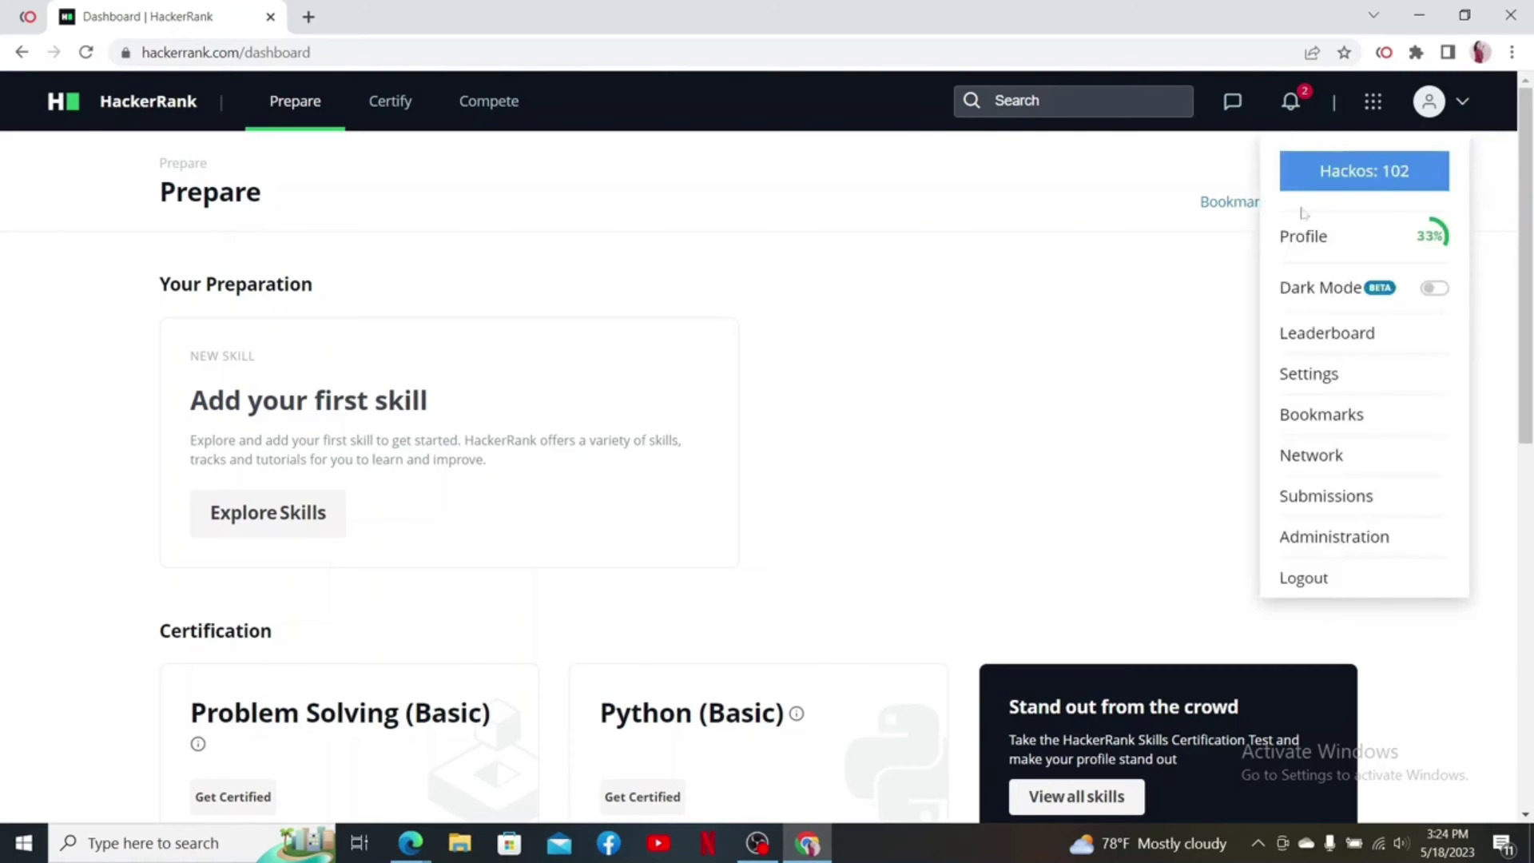
left_click(1307, 387)
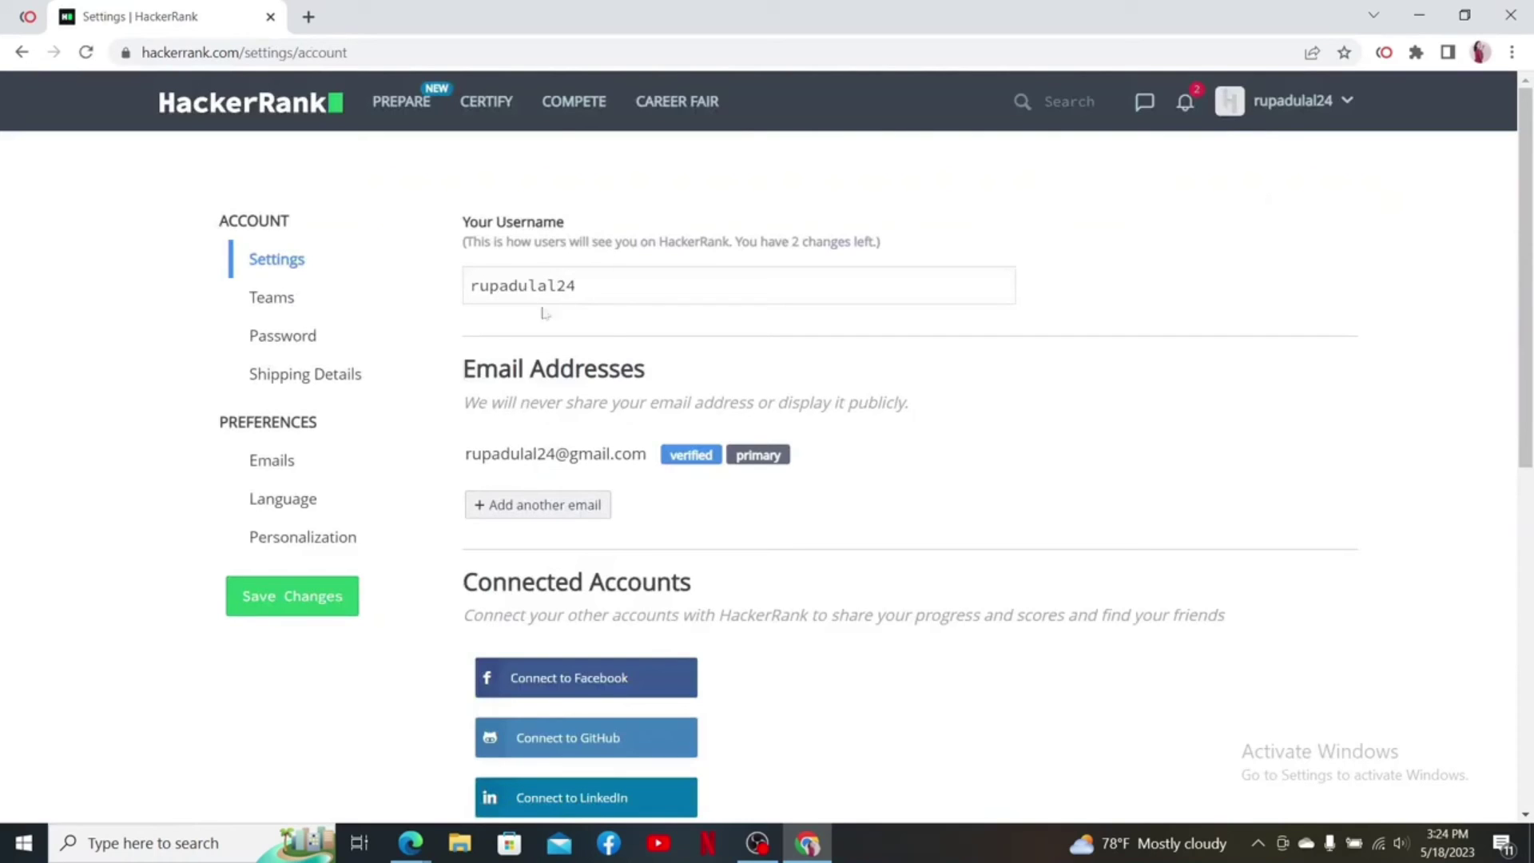
double_click(756, 302)
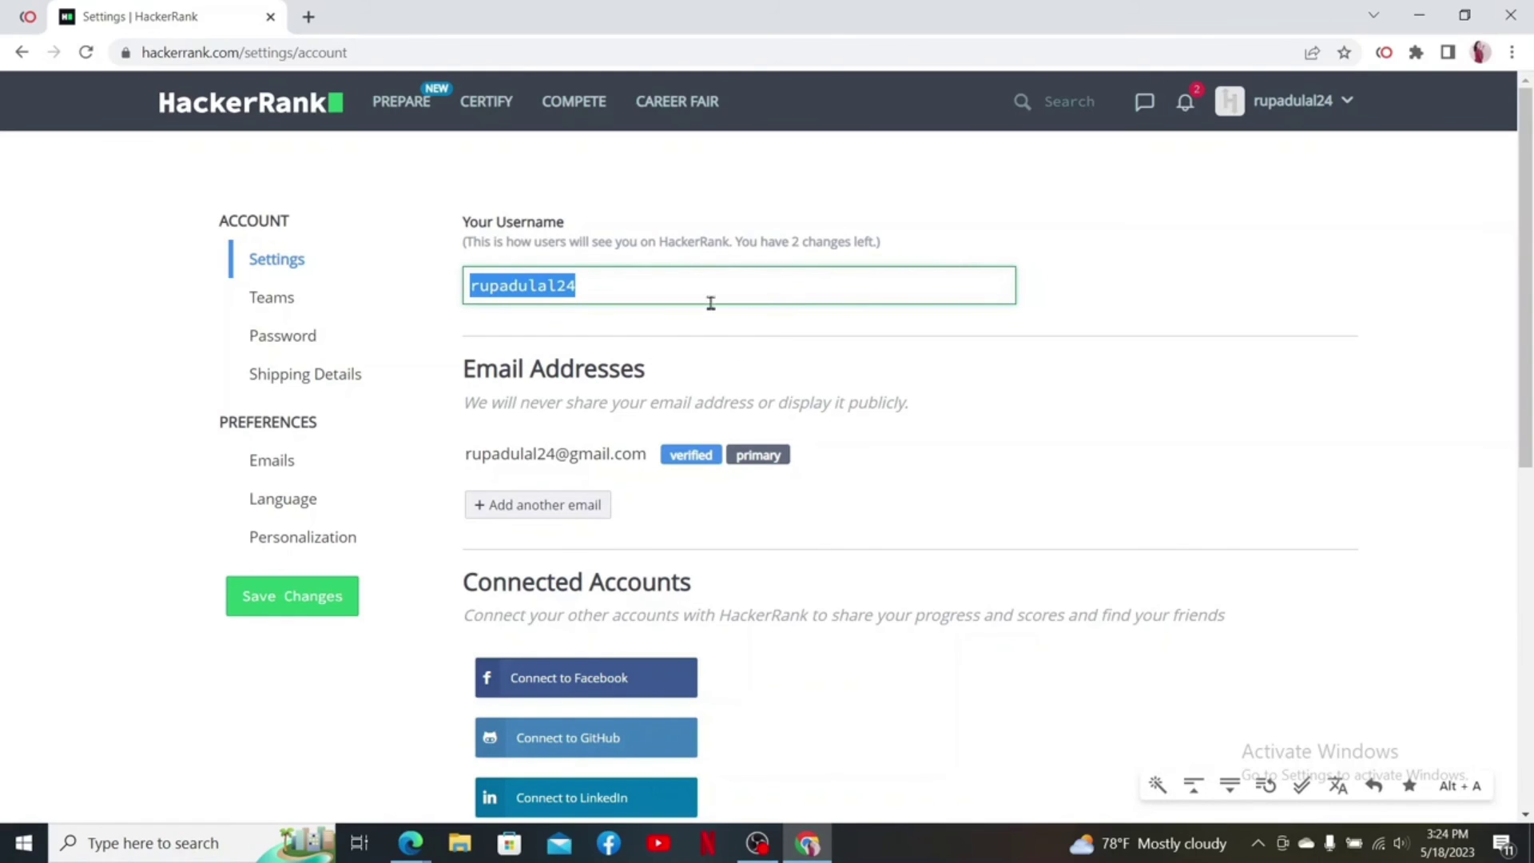
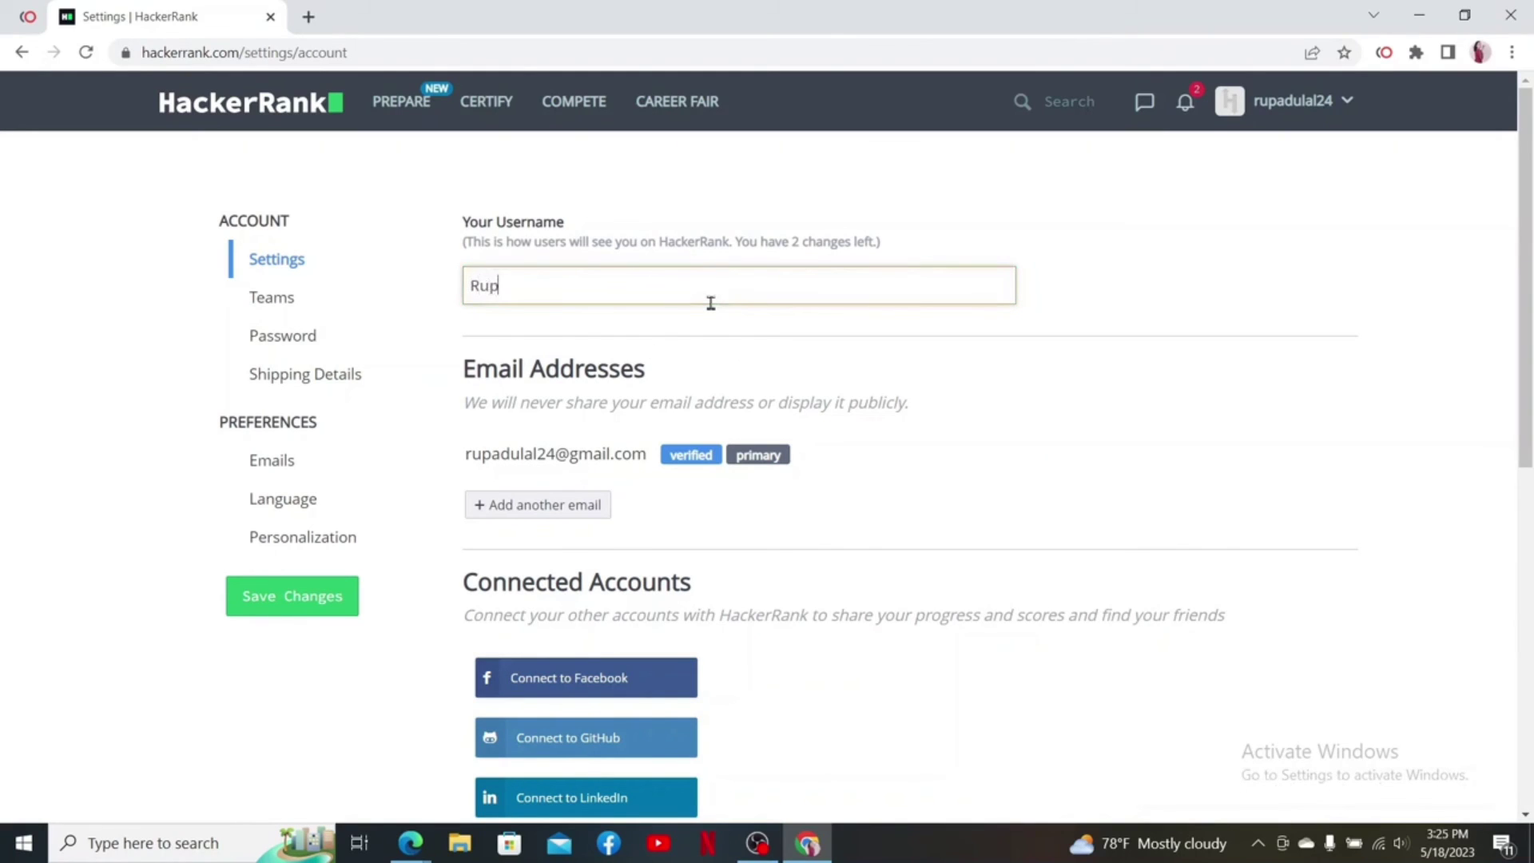
left_click(1166, 498)
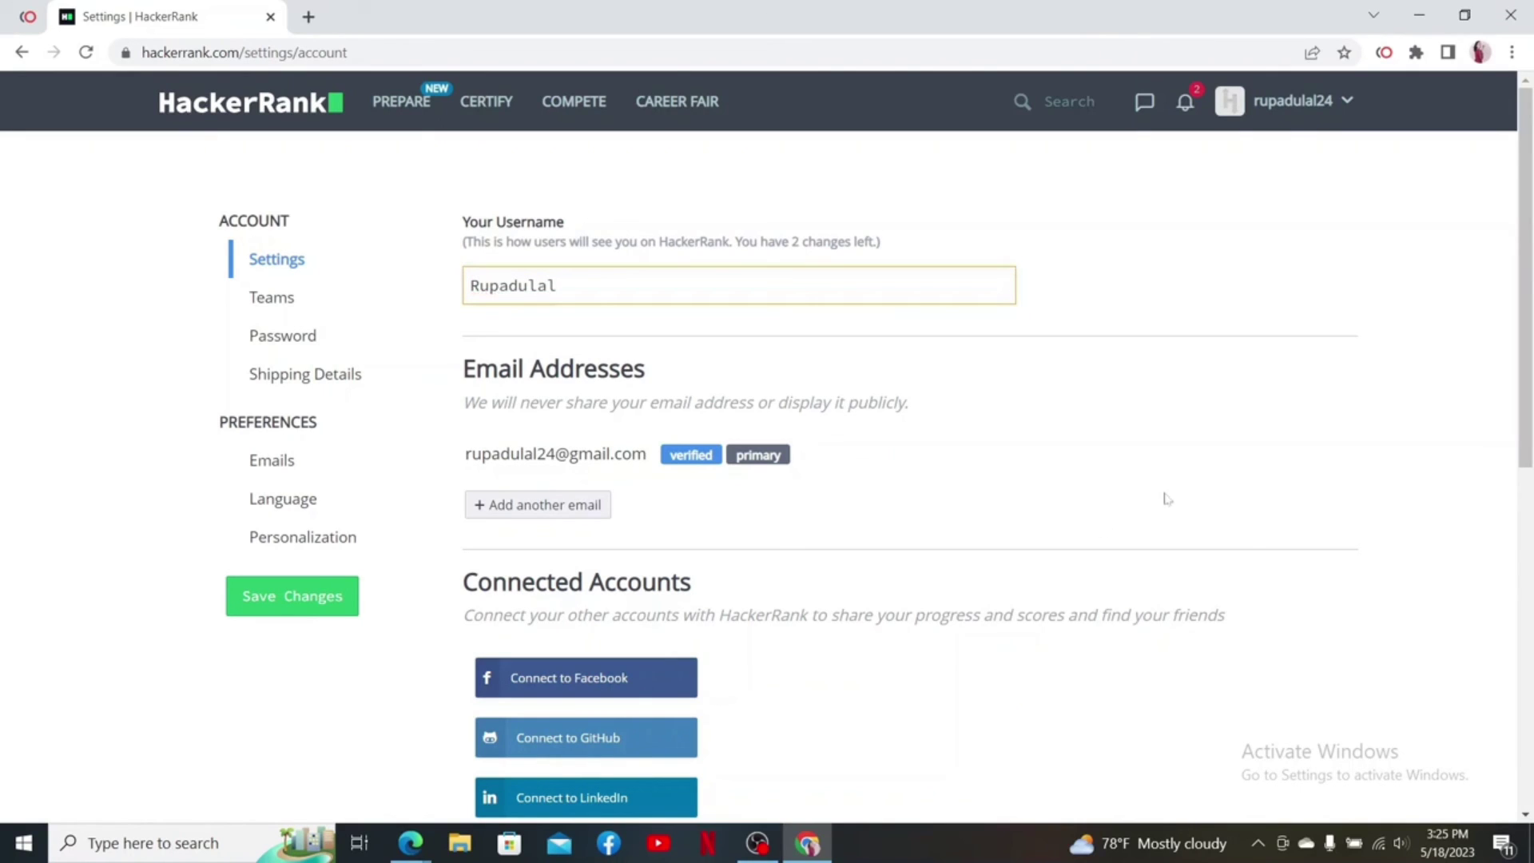
left_click(272, 611)
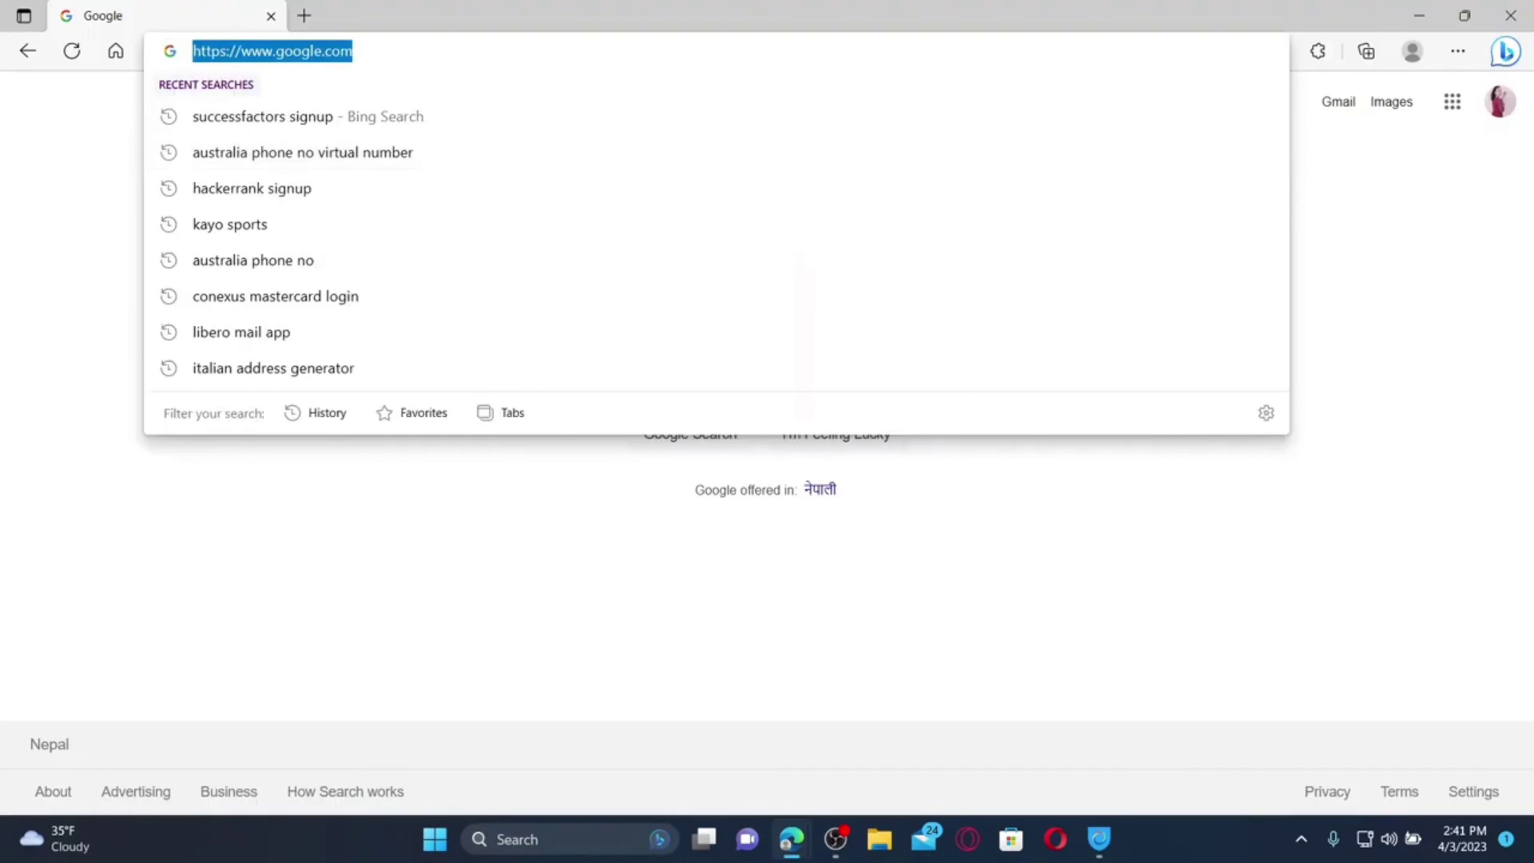
type("www.hackerrank.com")
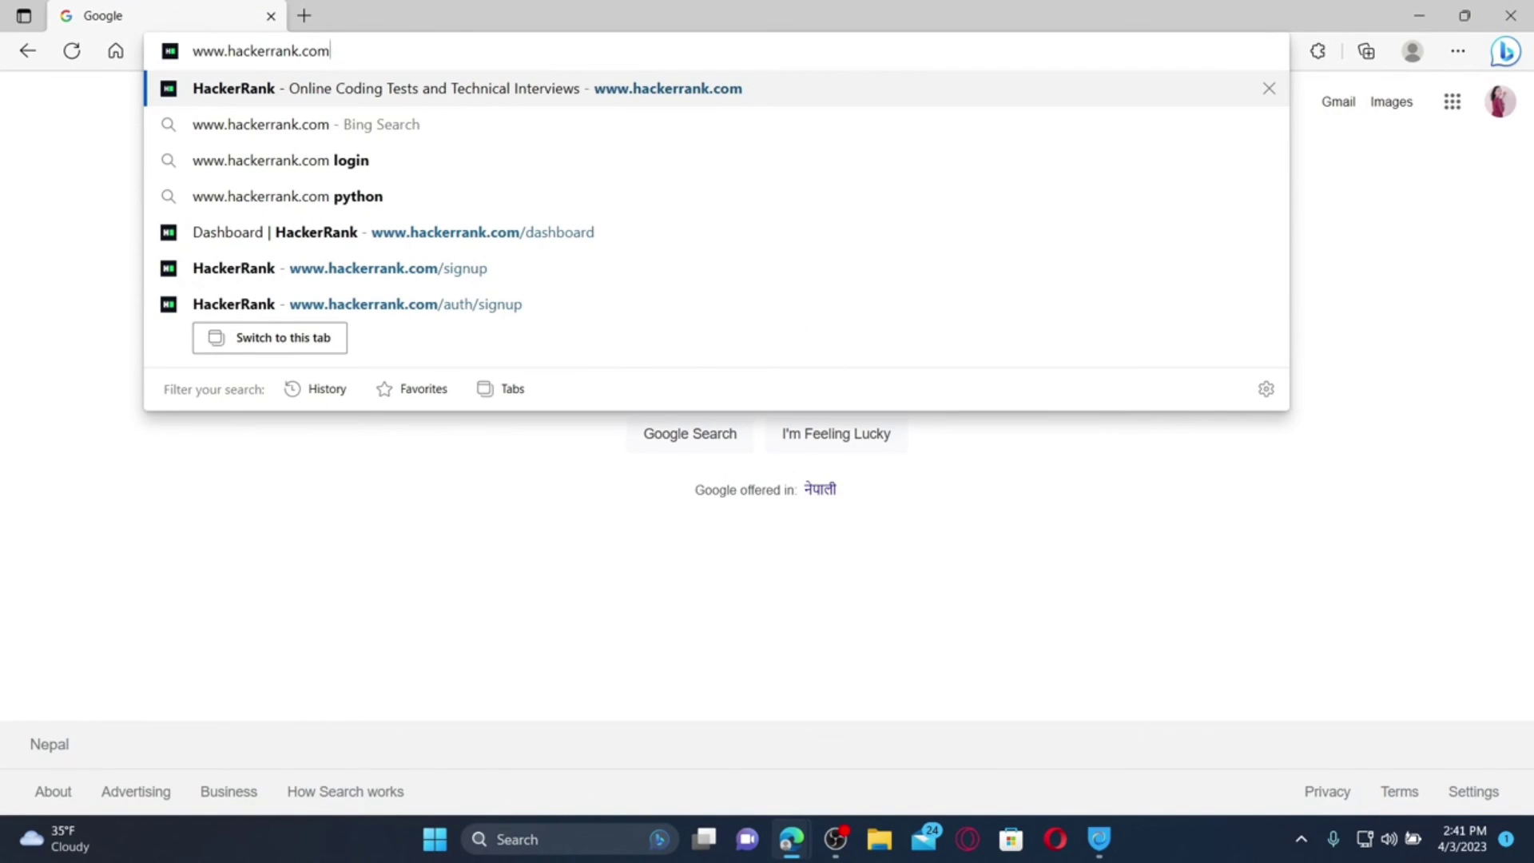
key("Return")
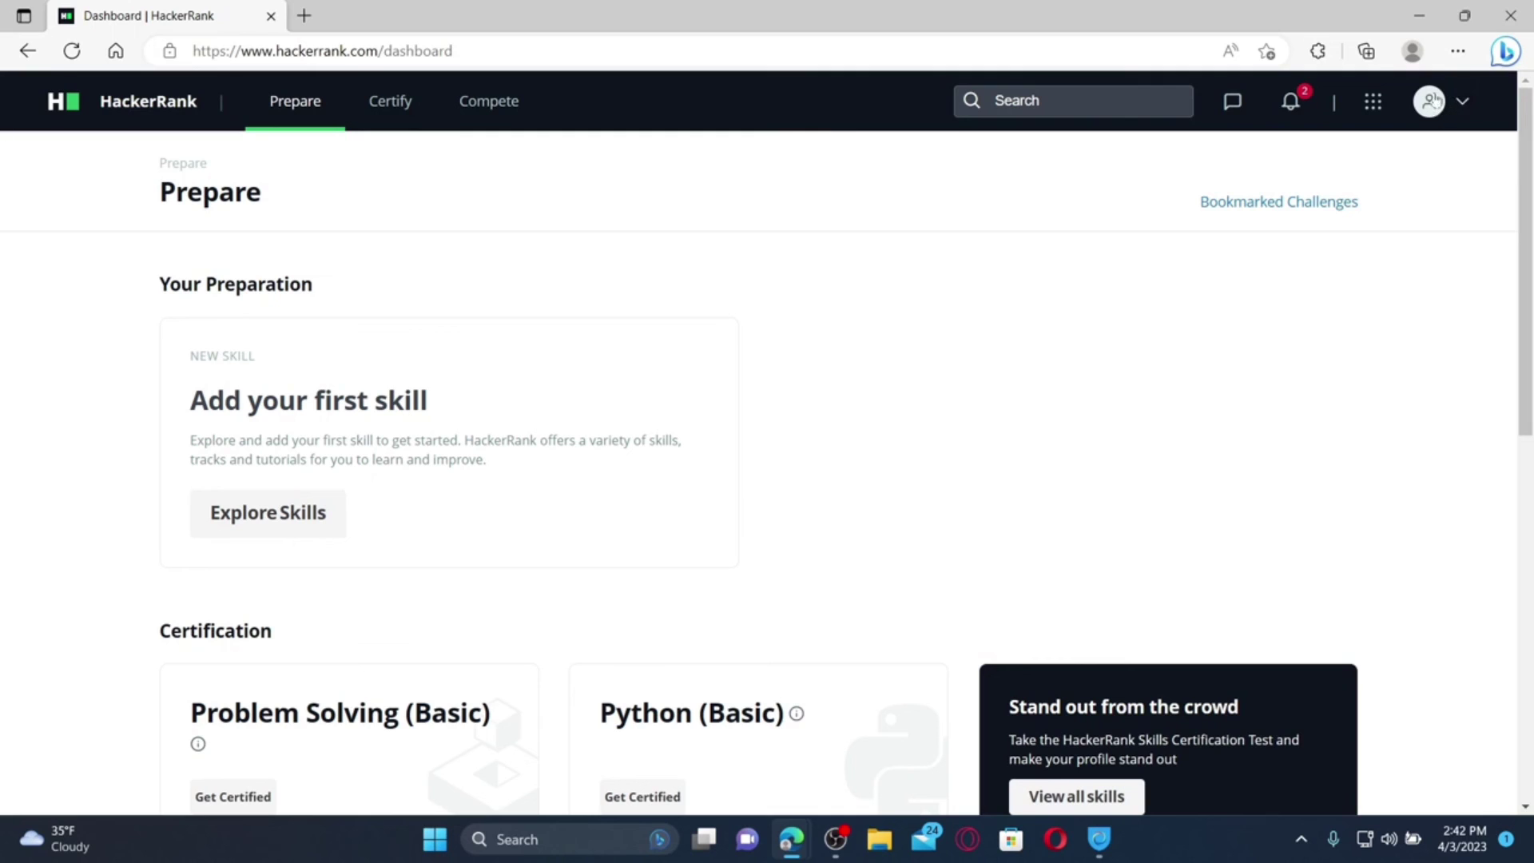
Log out of HackerRank from the profile menu and minimise the browser
left_click(1464, 105)
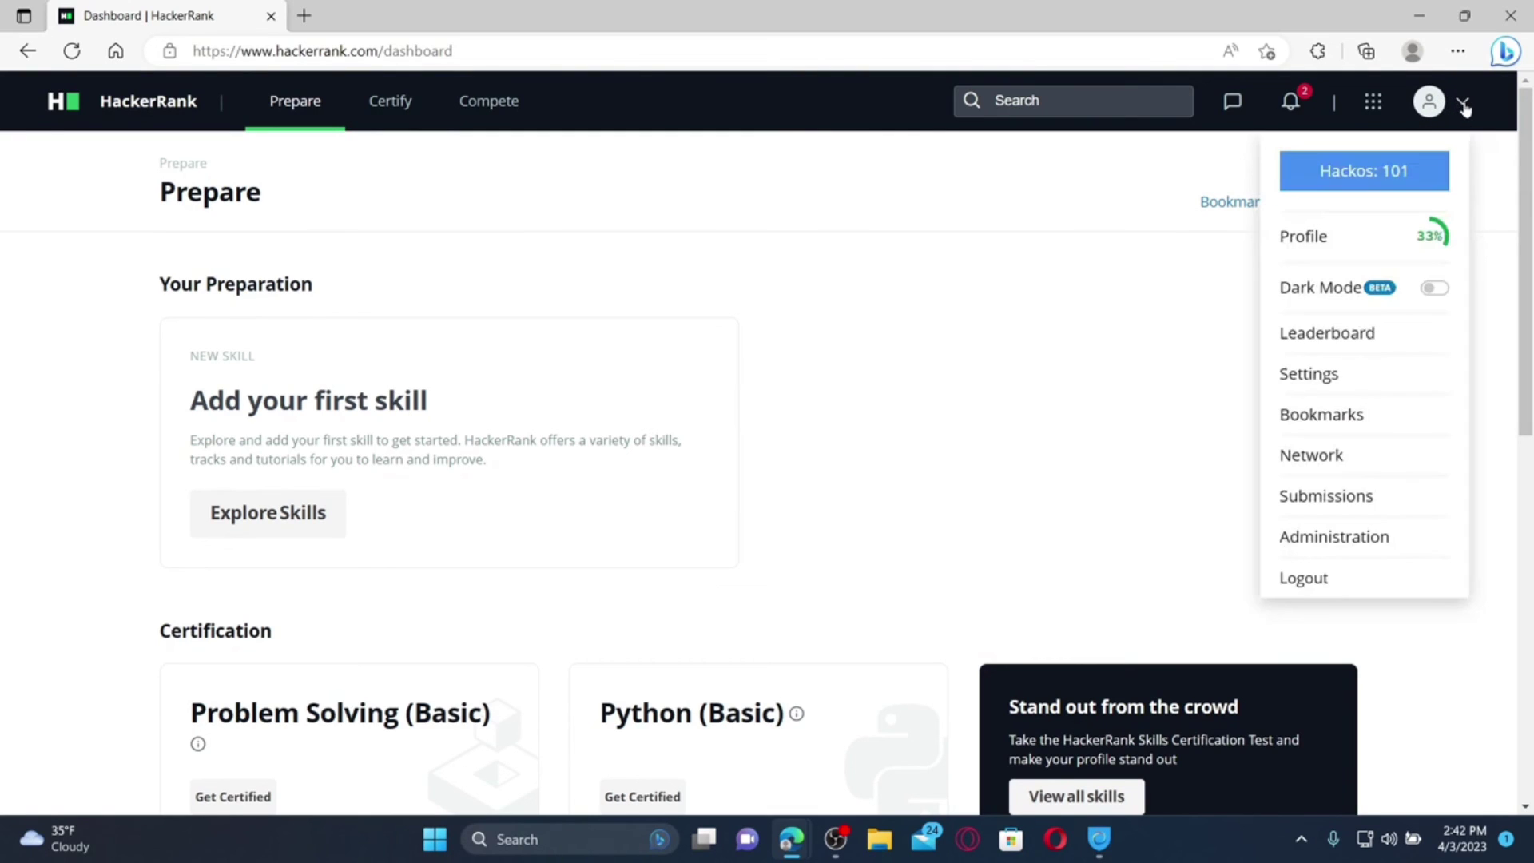
left_click(1314, 580)
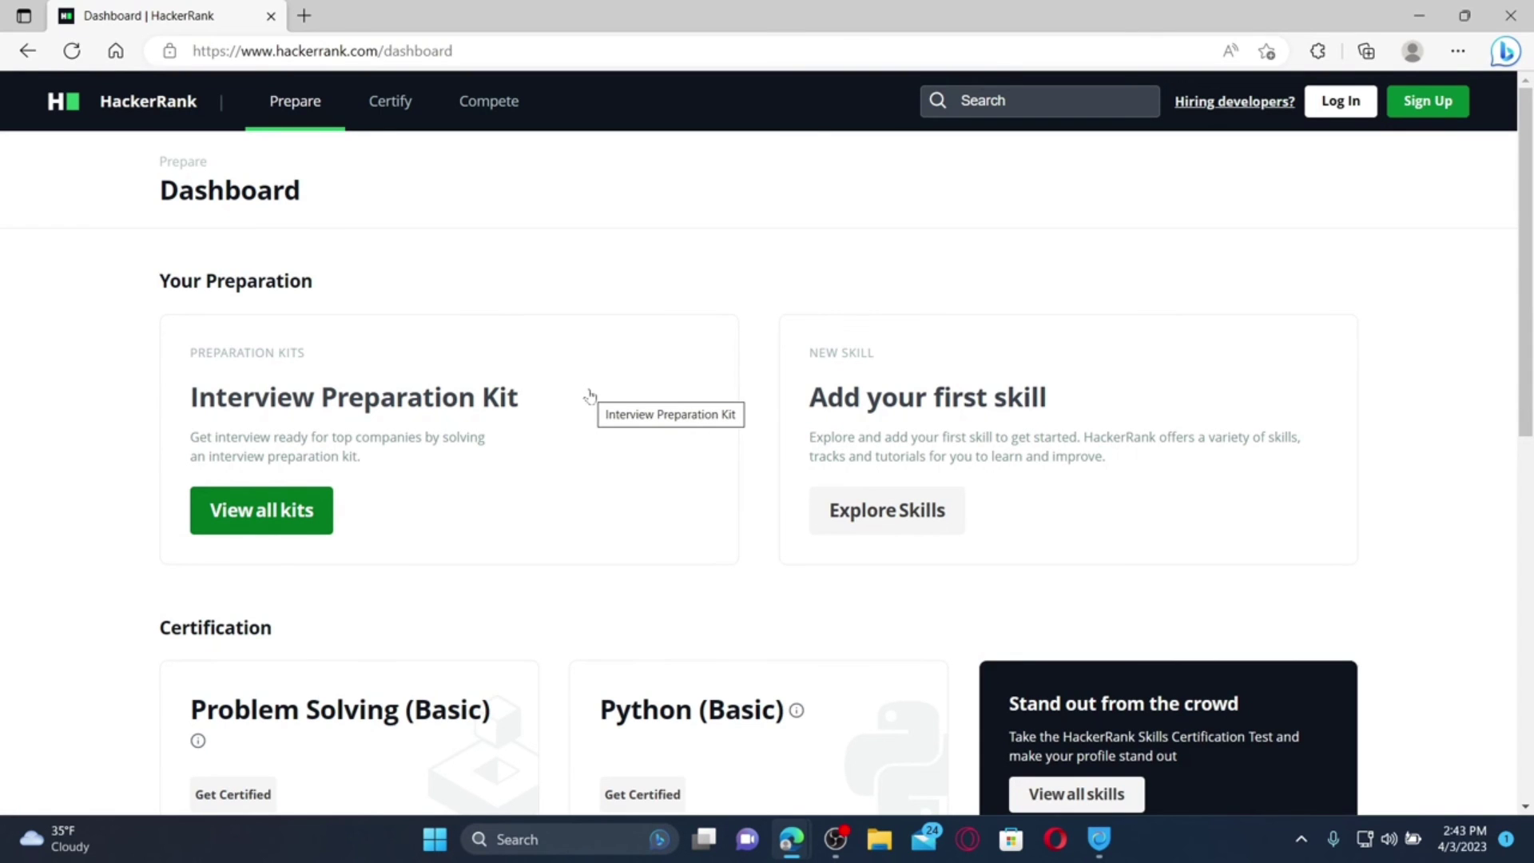
left_click(1419, 15)
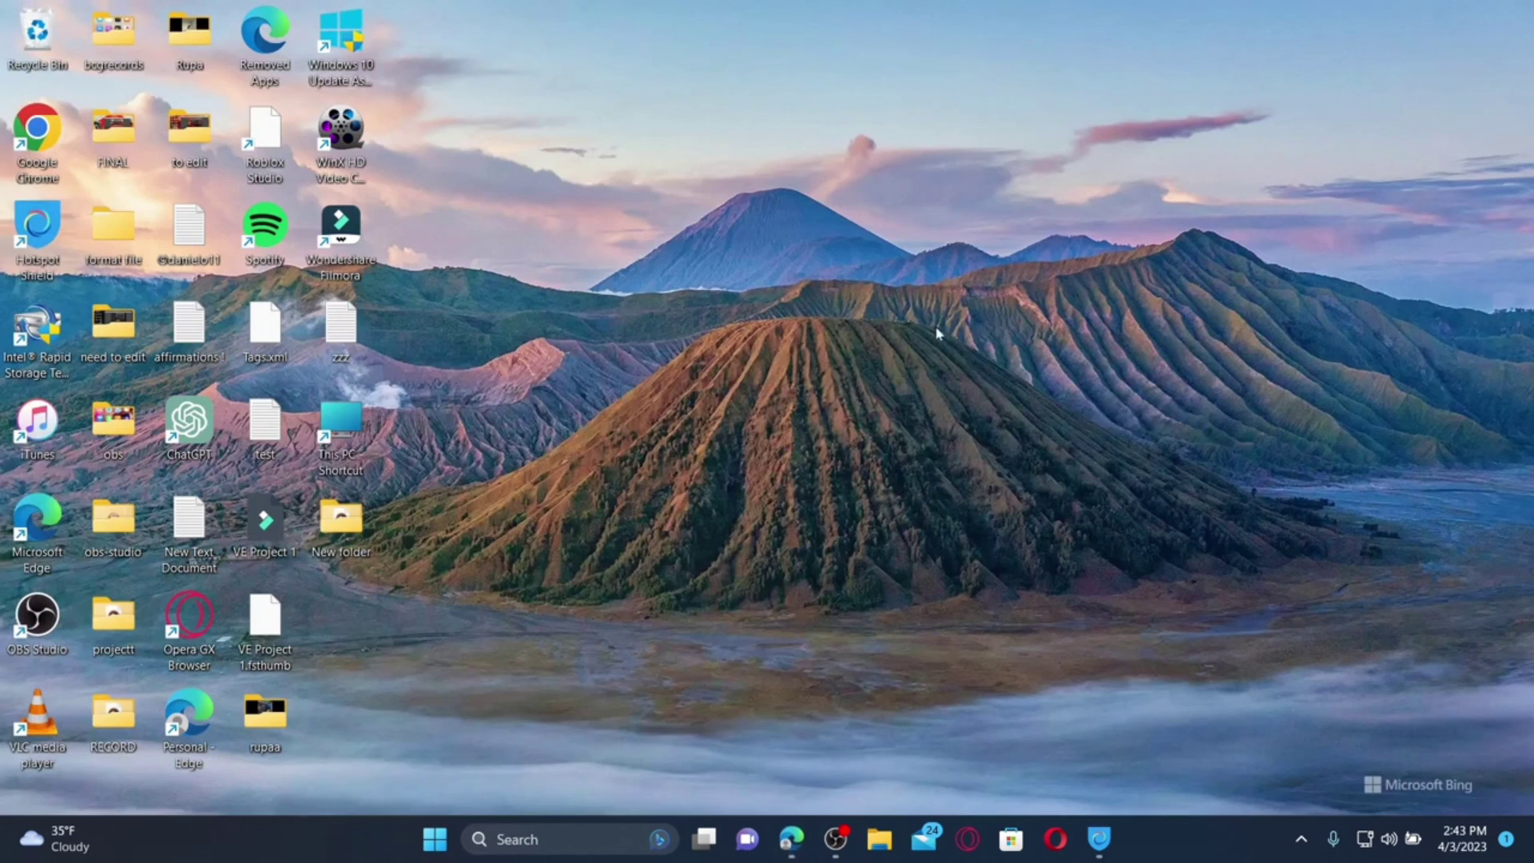